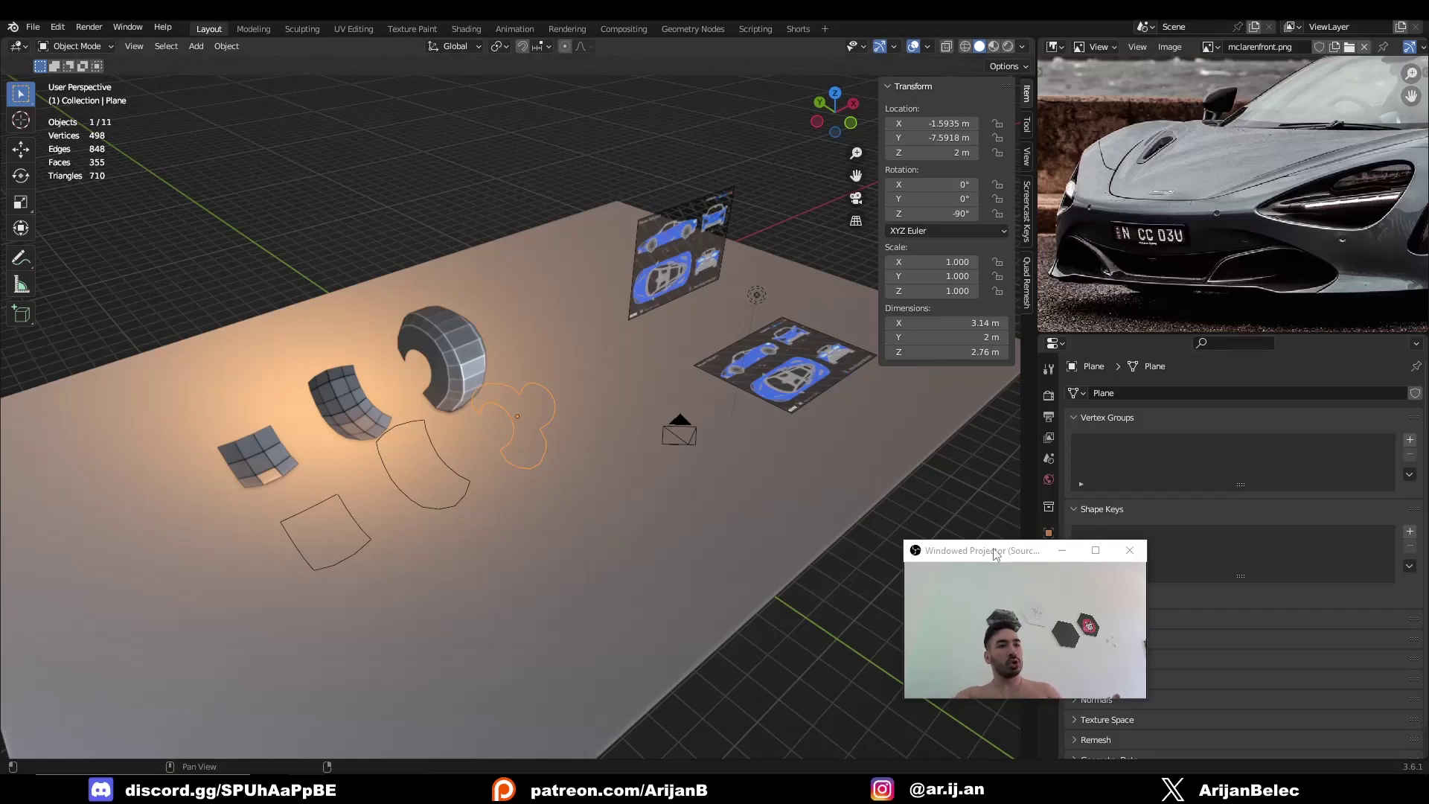
Examine the curved sample panels in the scene and the hood and bumper surfaces in the McLaren front reference image
mouse_move(499, 551)
middle_mouse_down()
mouse_move(472, 557)
mouse_move(500, 558)
middle_mouse_up()
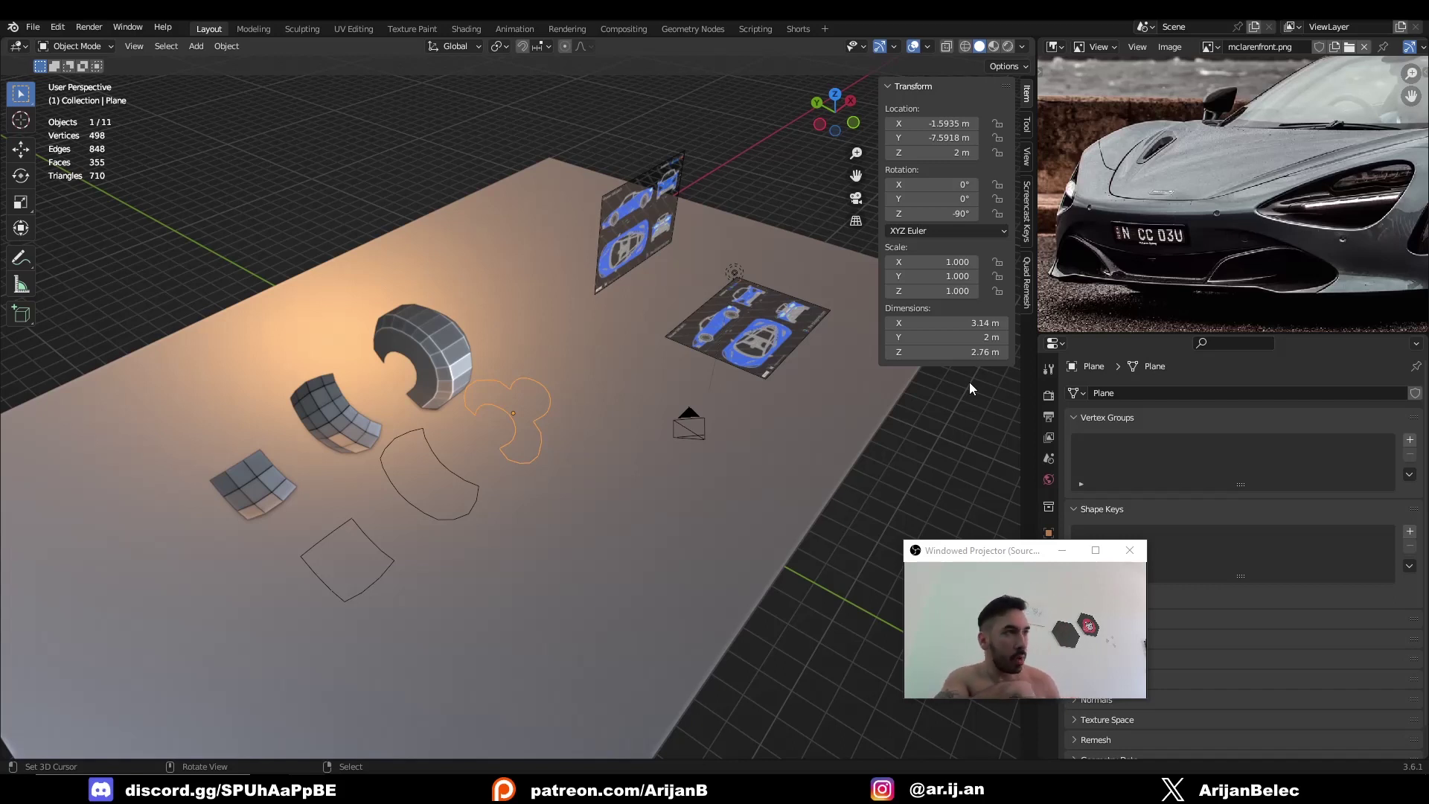
mouse_move(386, 525)
middle_mouse_down()
mouse_move(307, 520)
mouse_move(402, 514)
middle_mouse_up()
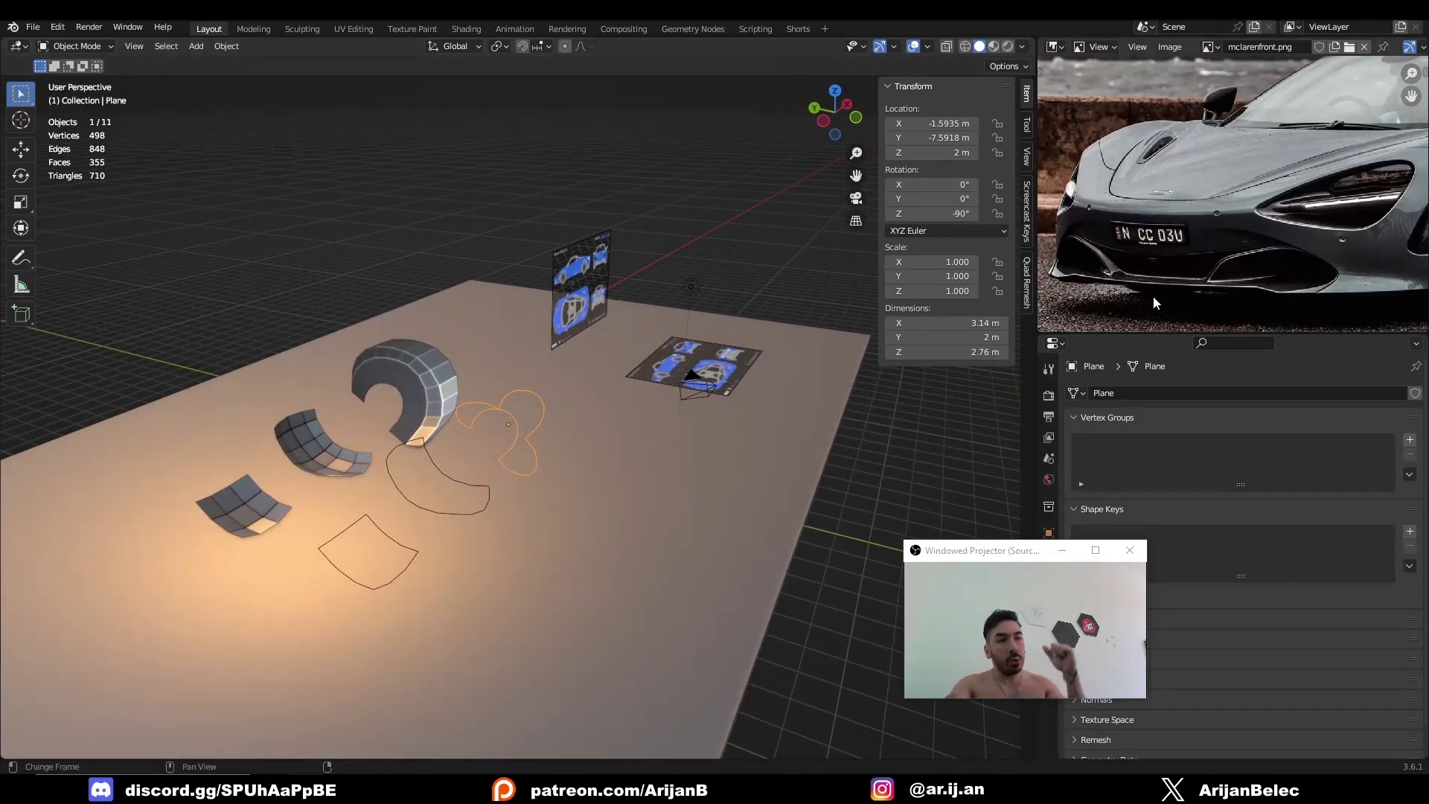
scroll(1153, 296, "up", 3)
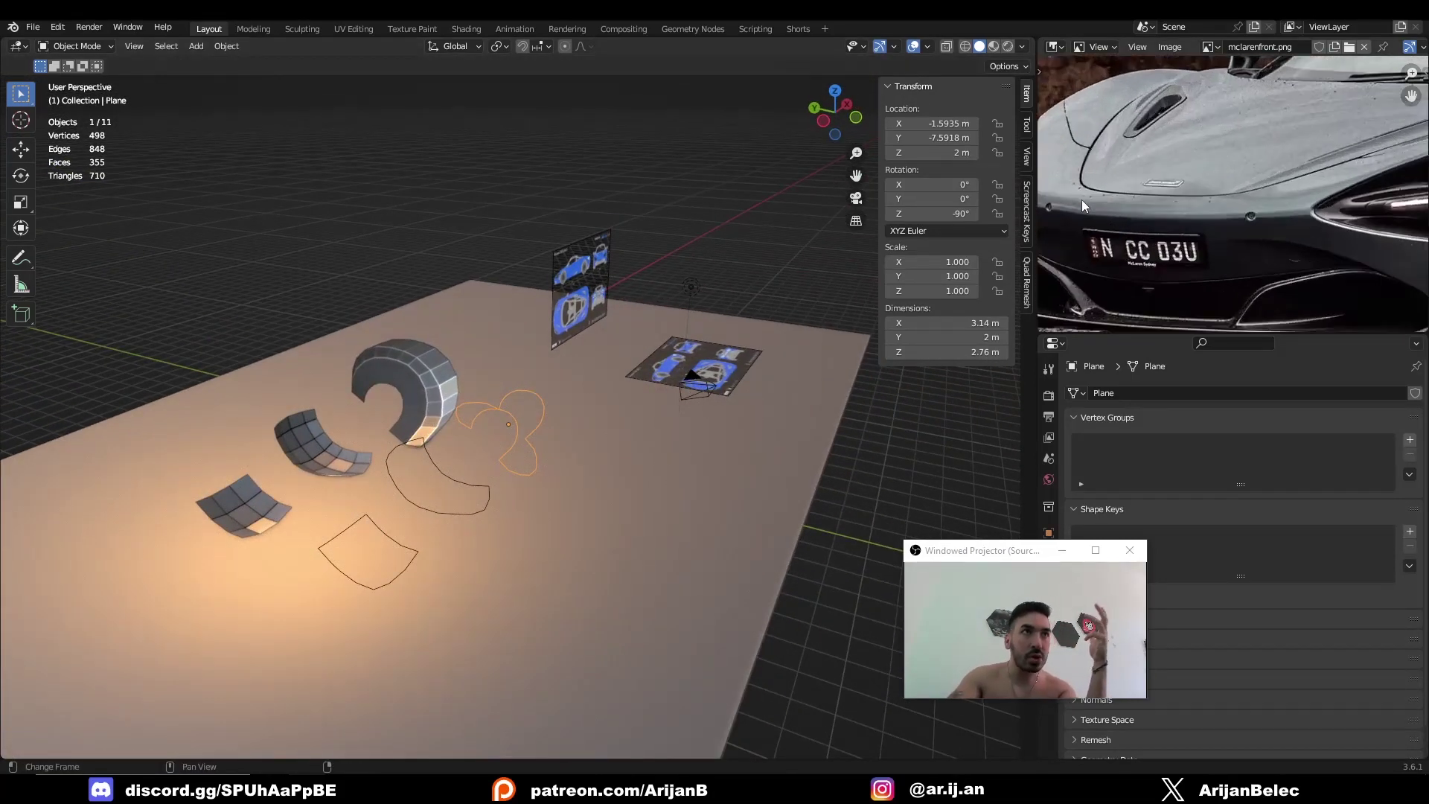
scroll(1091, 202, "down", 1)
middle_click_drag(1270, 217, 1220, 221)
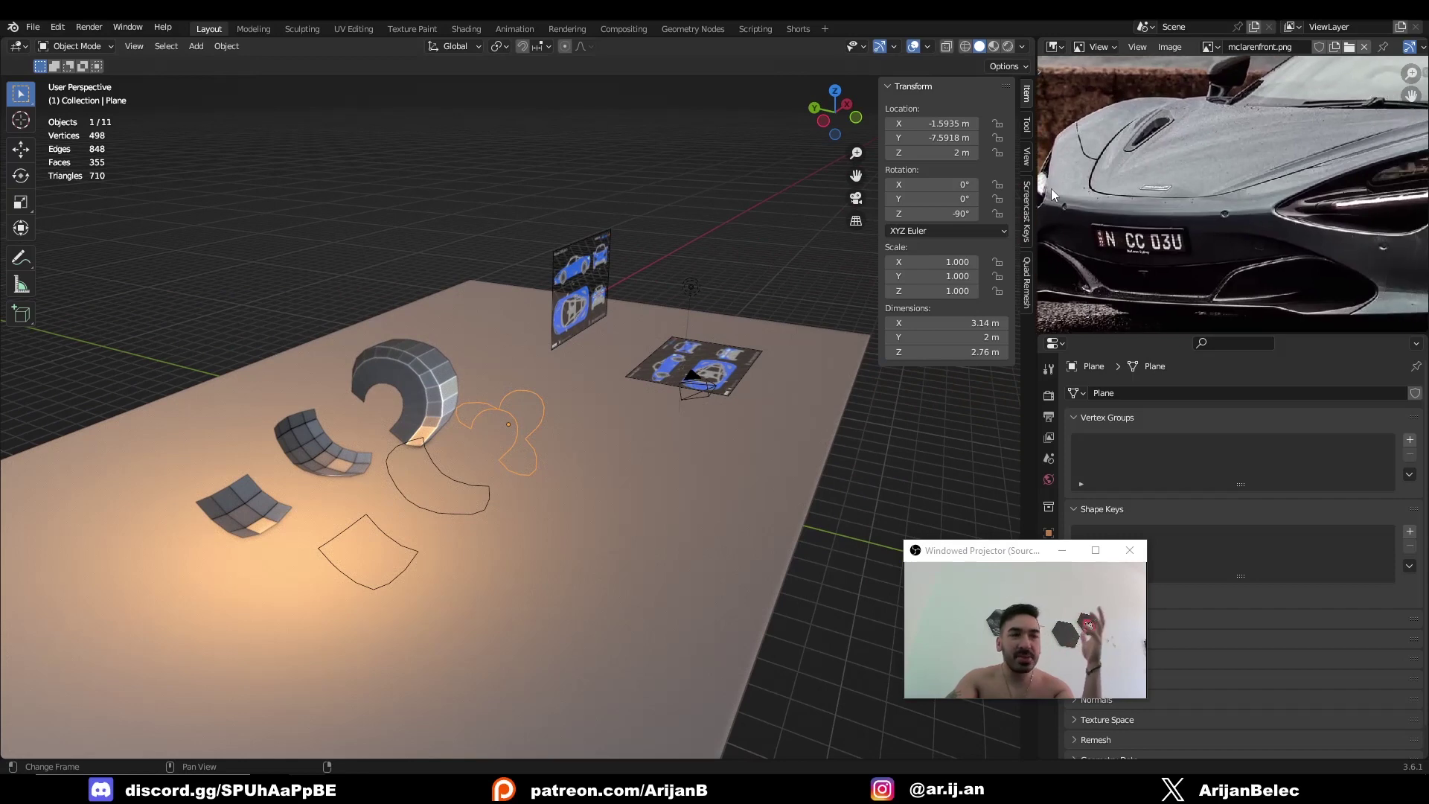
middle_click_drag(1052, 189, 1097, 180)
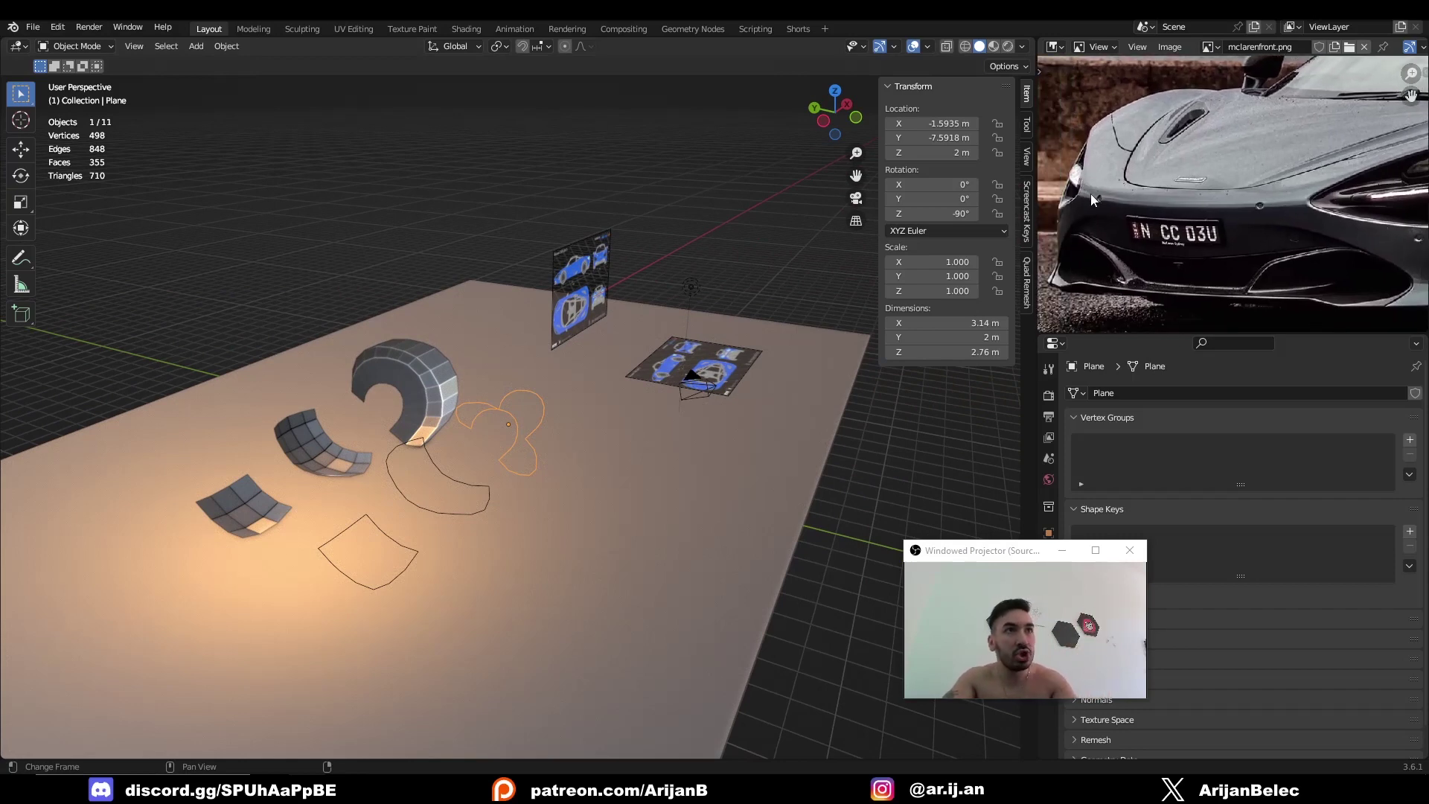
scroll(1091, 200, "down", 1)
middle_click_drag(1198, 292, 1148, 318)
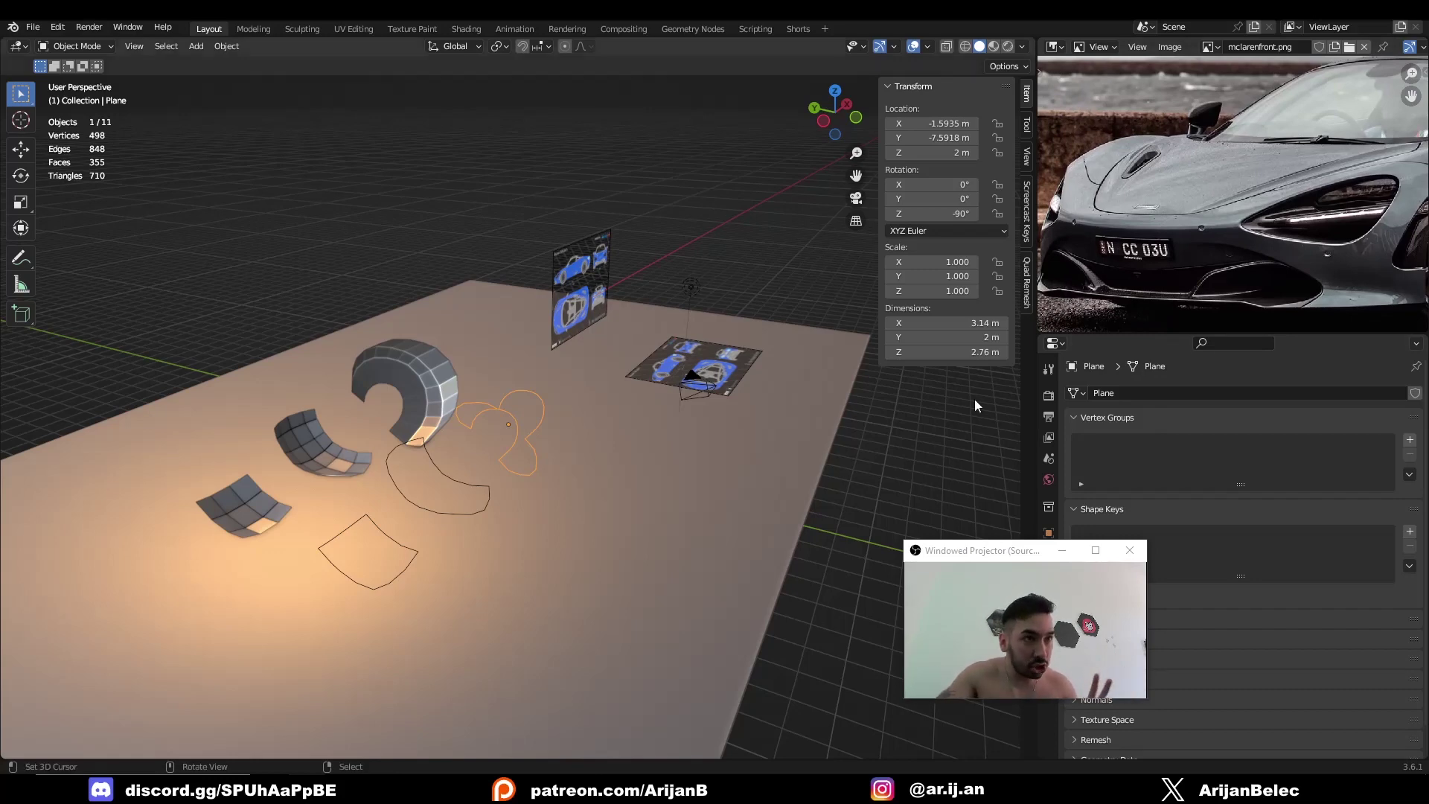
Select the object containing the small four-sided outline and bring it into close view
middle_click_drag(645, 541, 605, 555)
right_click(387, 546)
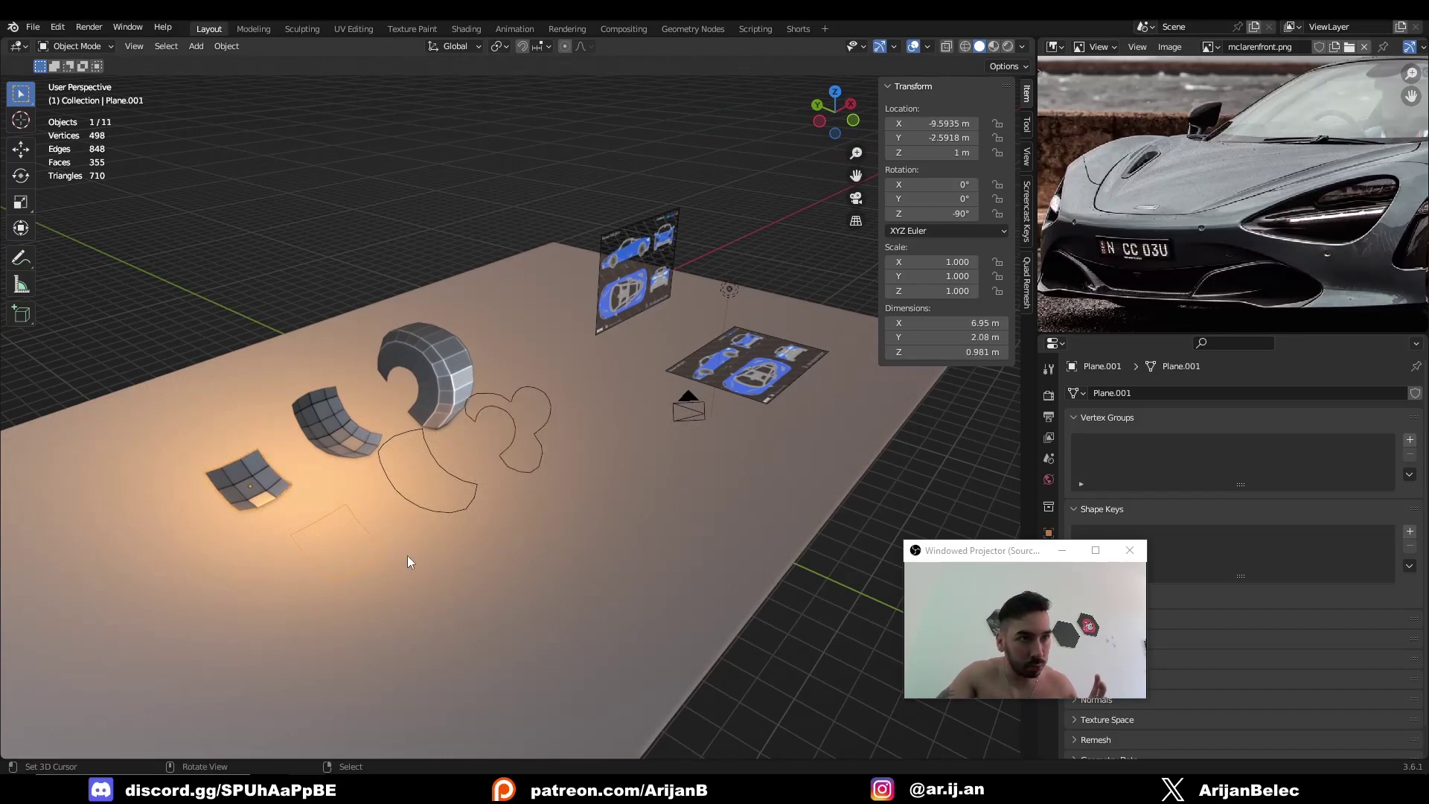
key("KP_Decimal")
scroll(592, 503, "down", 3)
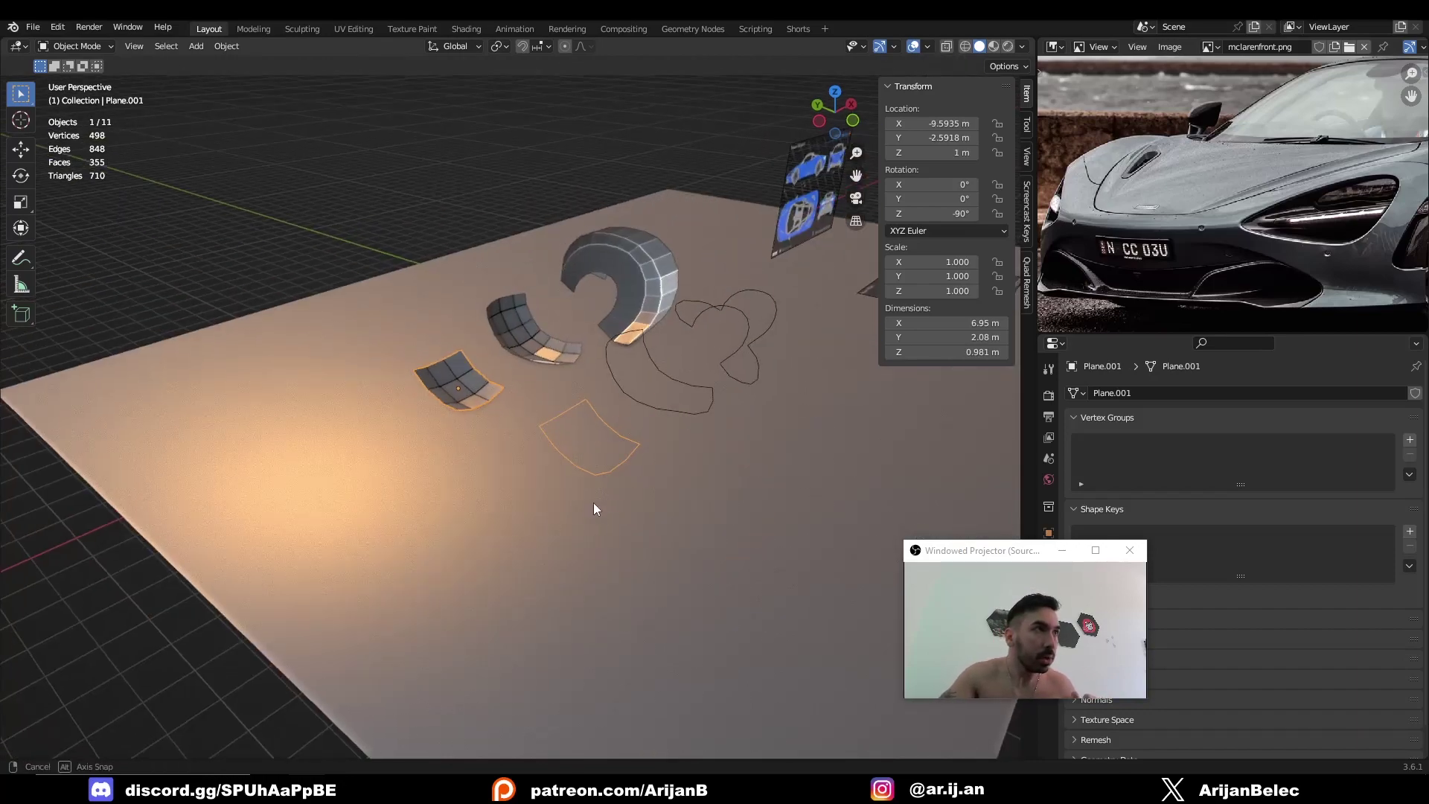
middle_click_drag(592, 502, 543, 510)
scroll(543, 510, "up", 3)
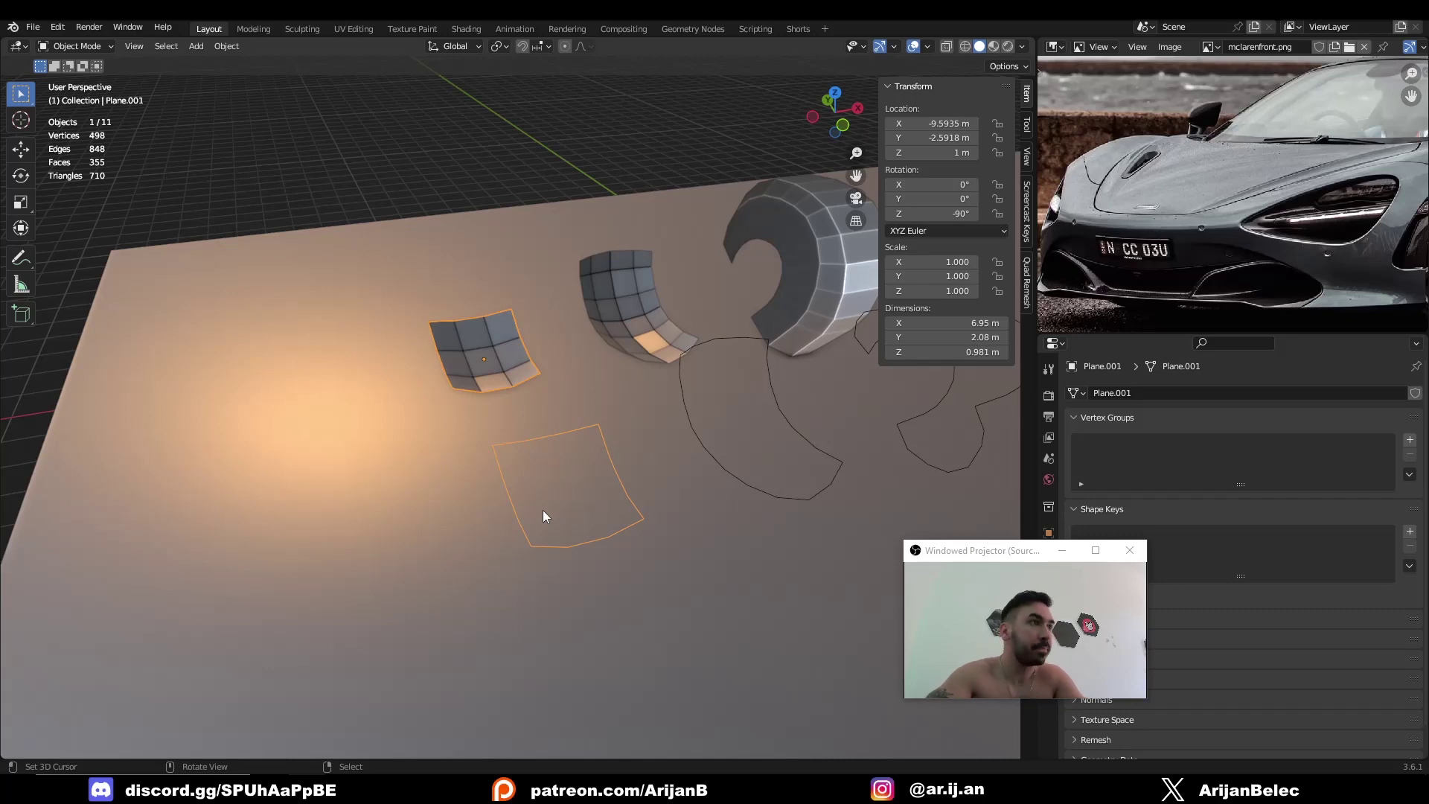
middle_click_drag(541, 379, 512, 372)
scroll(512, 376, "up", 2)
Enter Edit Mode and select all linked vertices of the empty four-sided outline
key("Tab")
key("l")
middle_click_drag(491, 470, 457, 327)
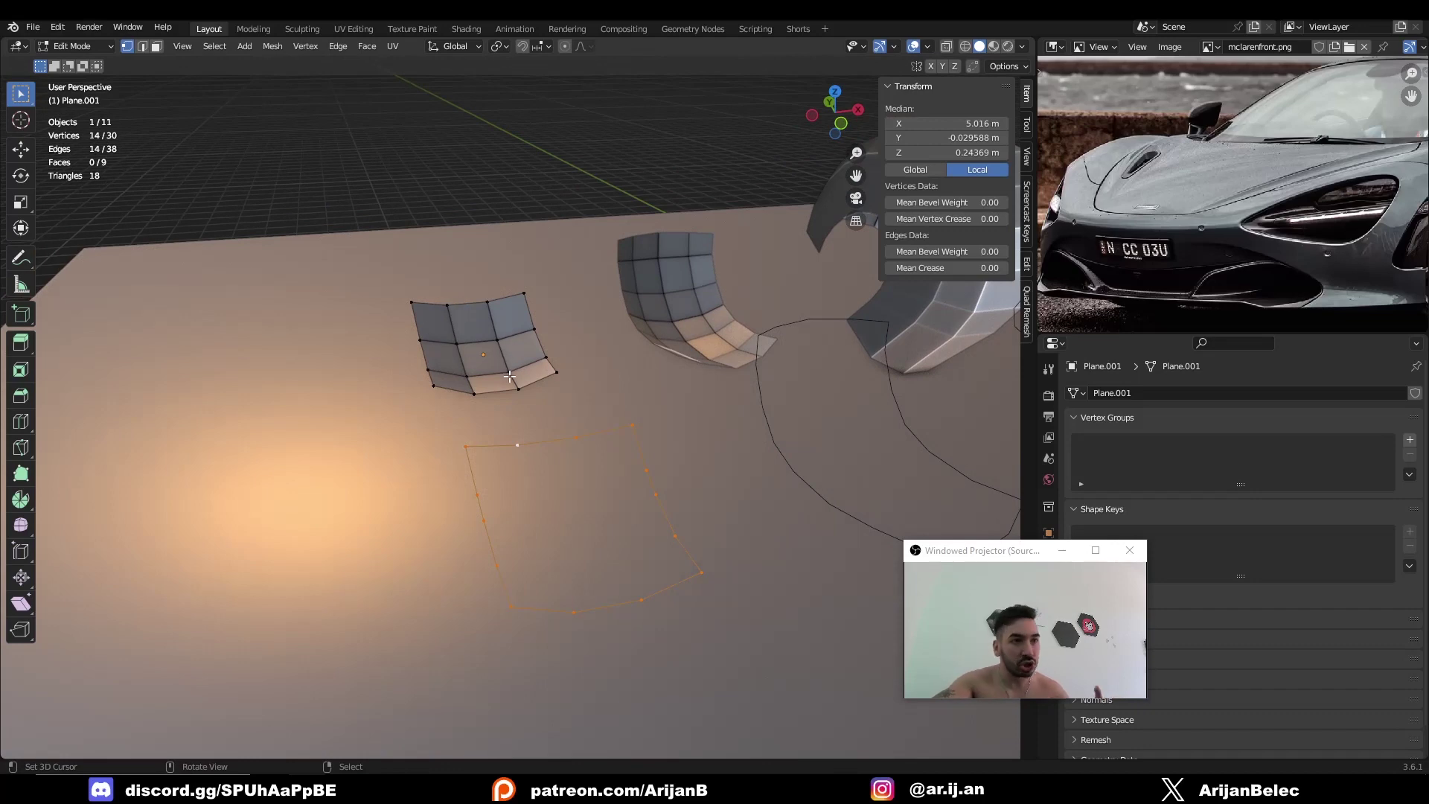
middle_click_drag(454, 409, 549, 438)
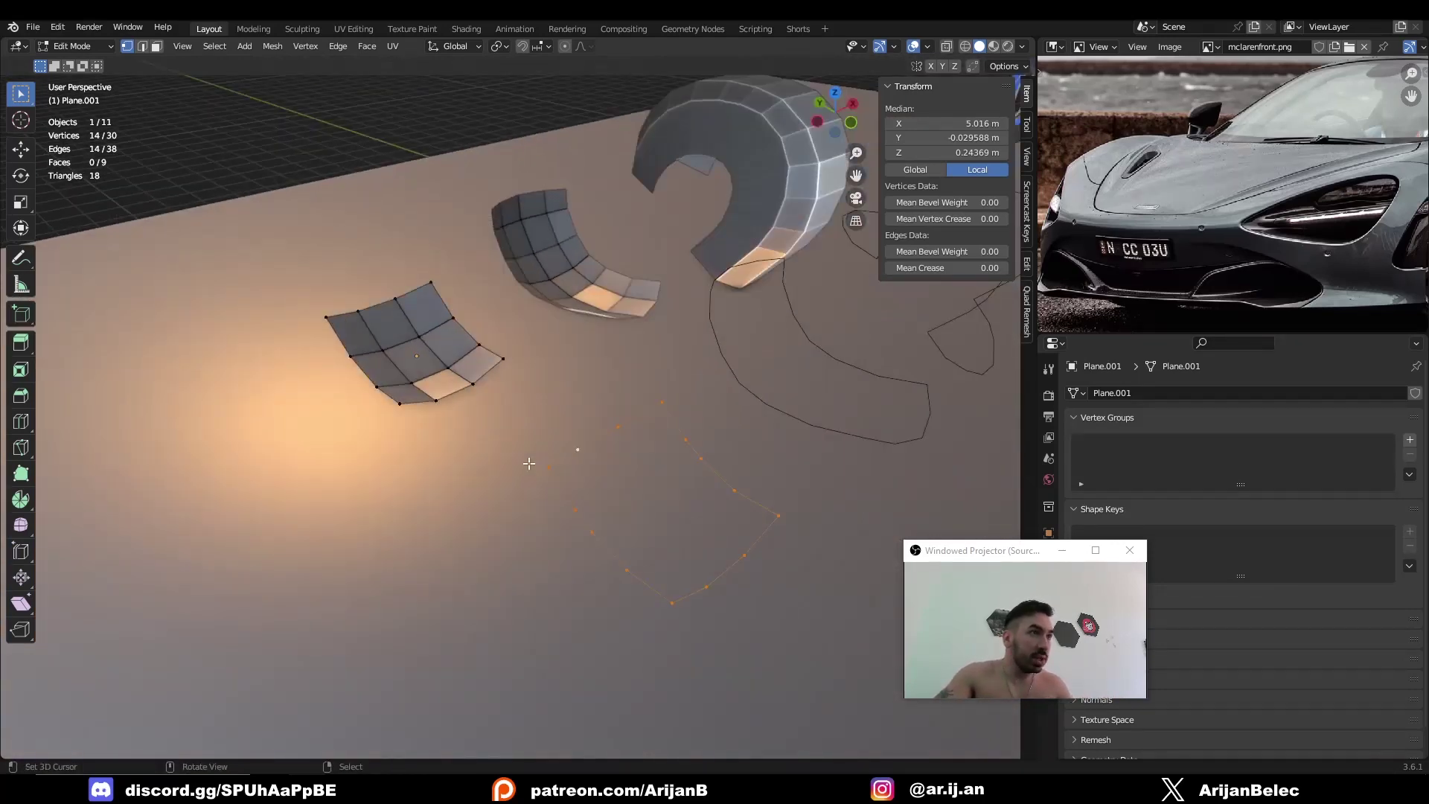
right_click(530, 463)
key("ctrl+z")
Compare the outline's segments in edge mode by selecting three edges on one side and four on the adjacent side
middle_click_drag(667, 398, 568, 373)
key("2")
scroll(565, 415, "up", 1)
right_click(556, 424)
right_click(601, 401, "shift")
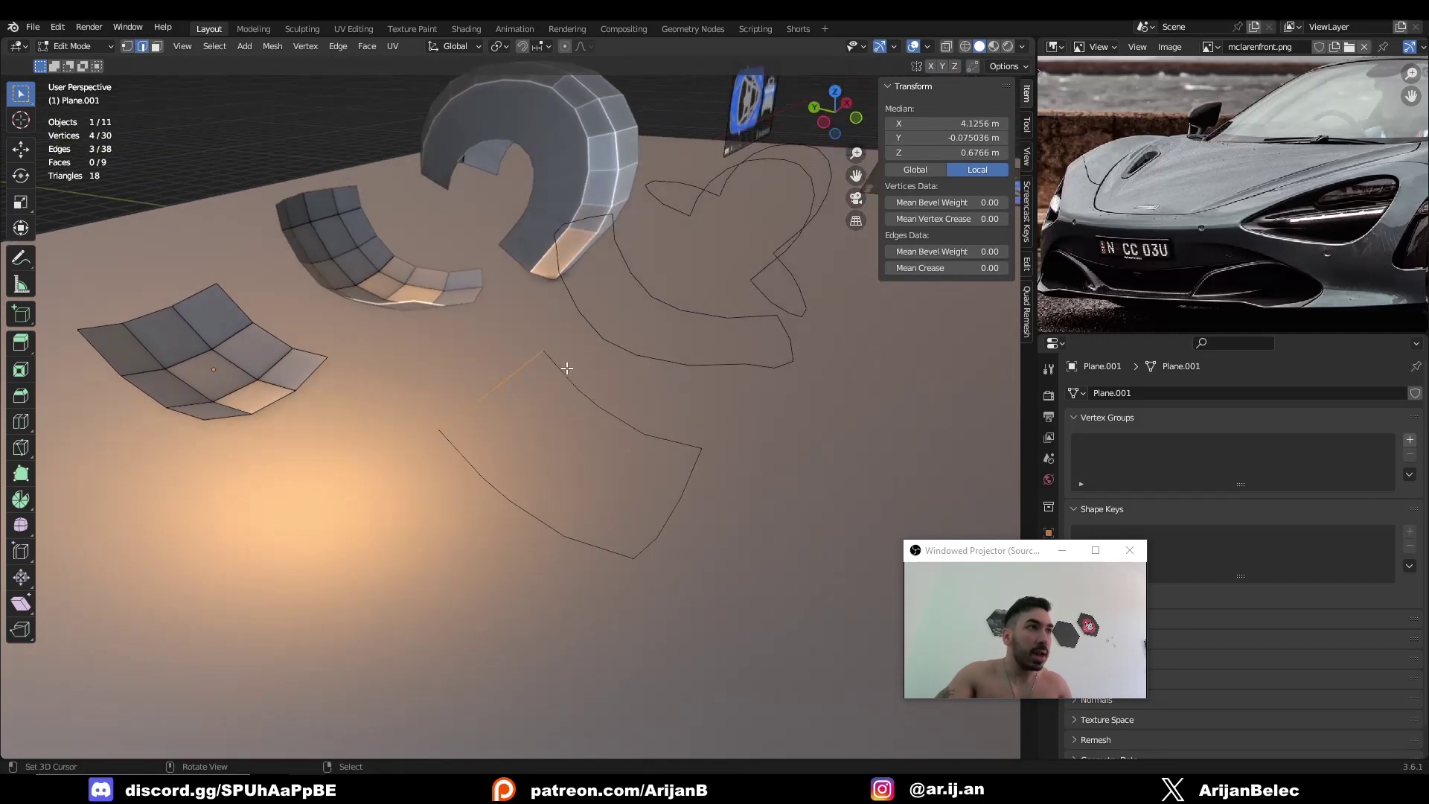
left_click(583, 397)
right_click(590, 402, "shift")
right_click(622, 422, "shift")
right_click(666, 440, "shift")
scroll(584, 418, "down", 2)
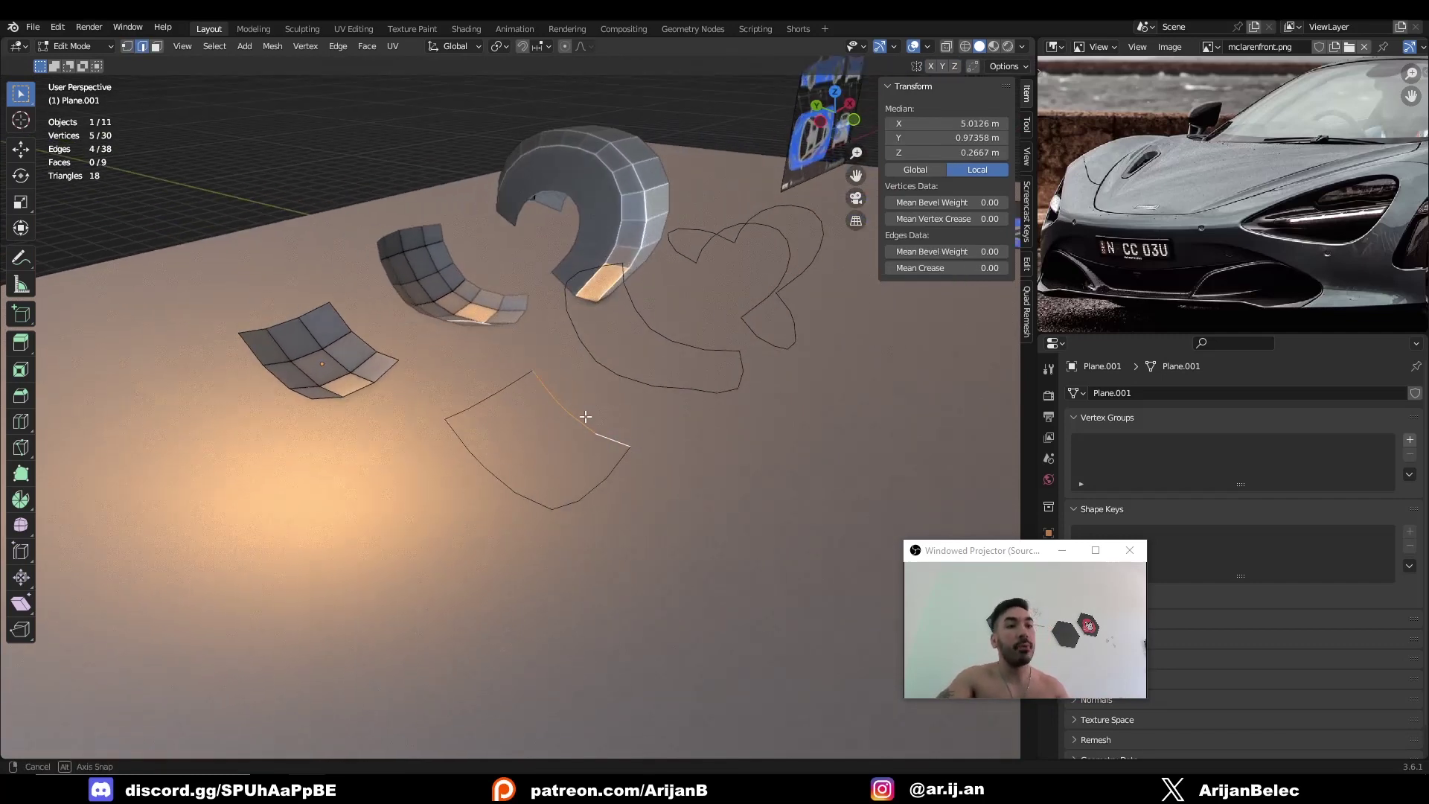
Switch to vertex selection and select the whole boundary loop of the four-sided outline
middle_click_drag(584, 418, 498, 383)
key("1")
scroll(641, 436, "down", 2)
right_click(491, 387, "alt")
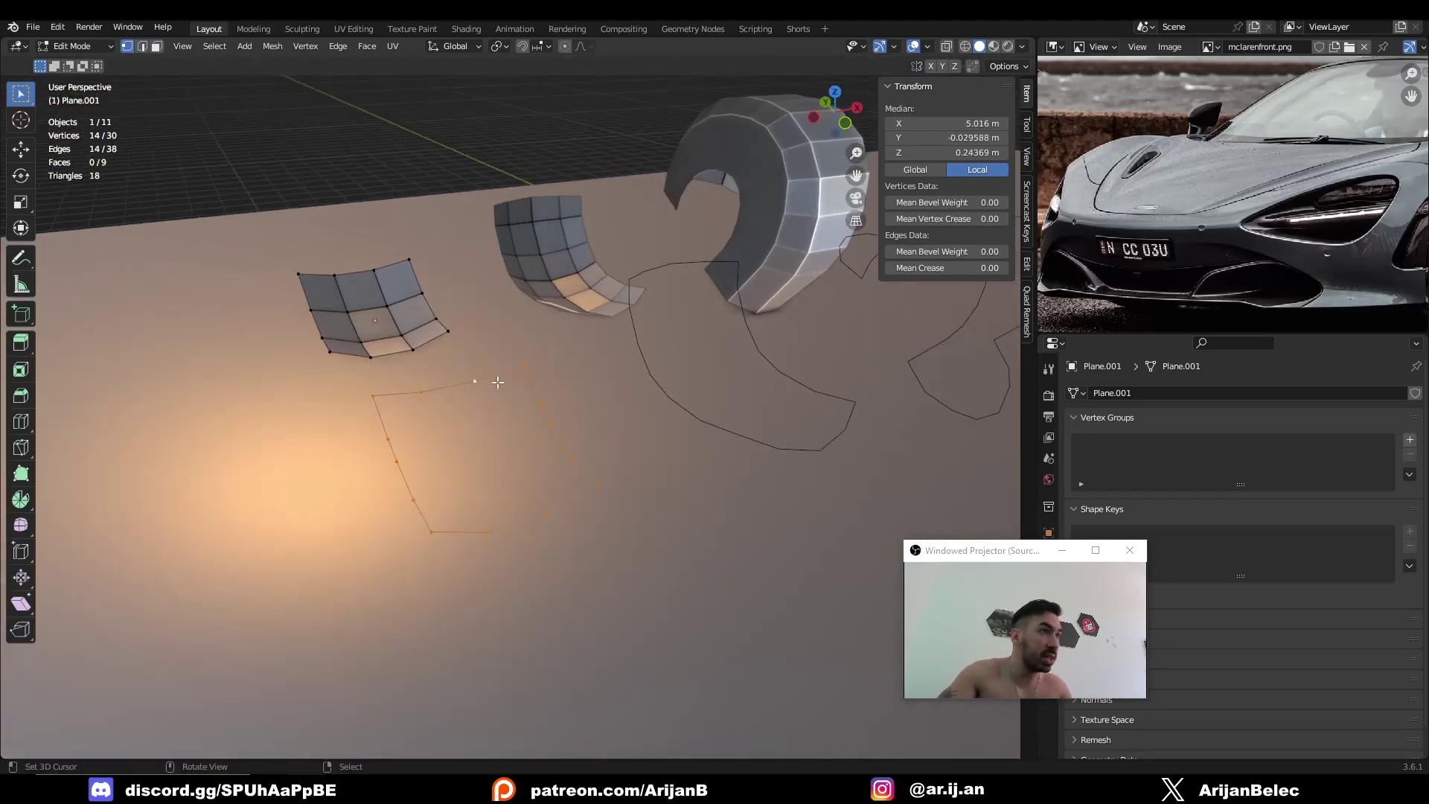
Try a Grid Fill on the selected outline, inspect its face layout from several angles, and undo the fill
left_click(367, 46)
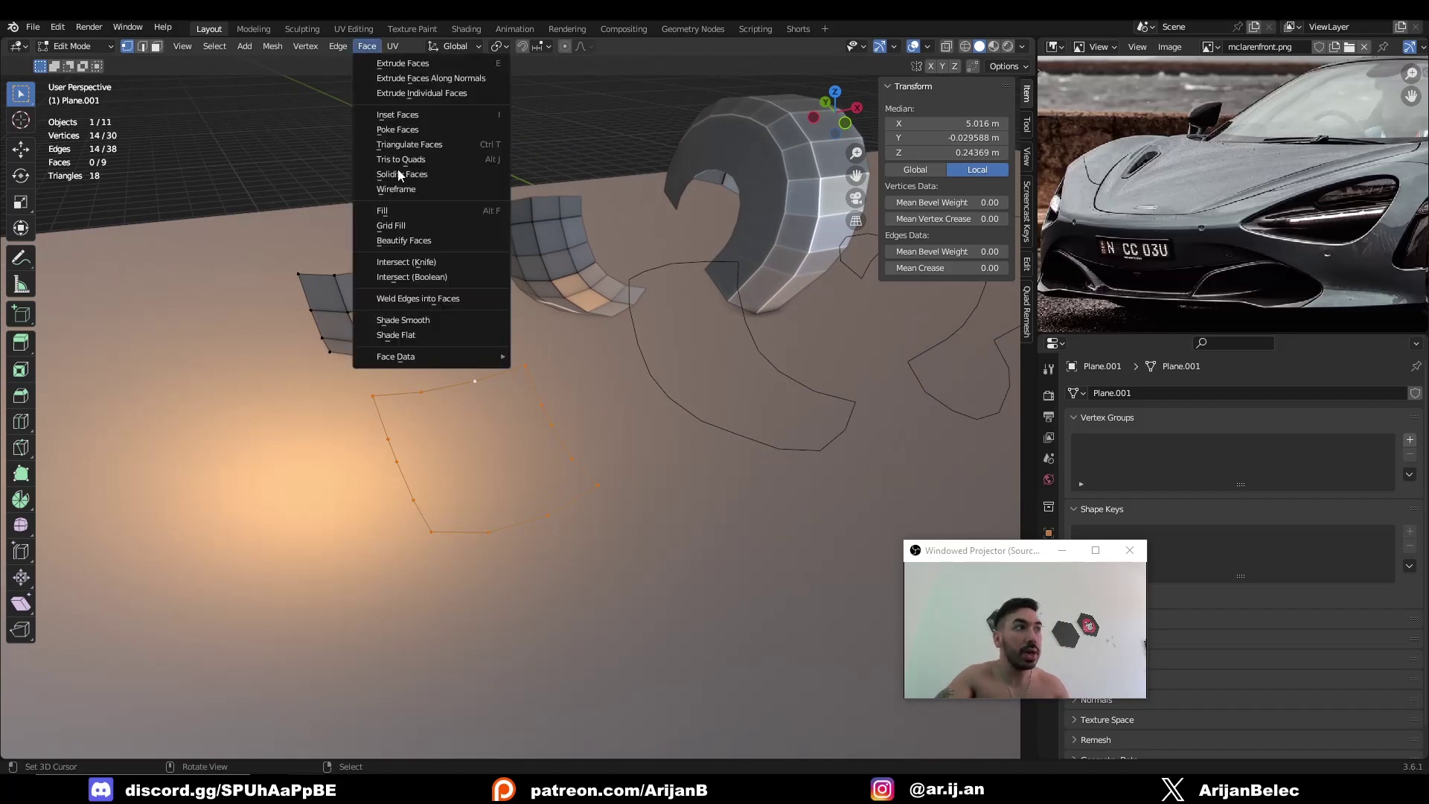
left_click(402, 225)
middle_click_drag(467, 375, 514, 500)
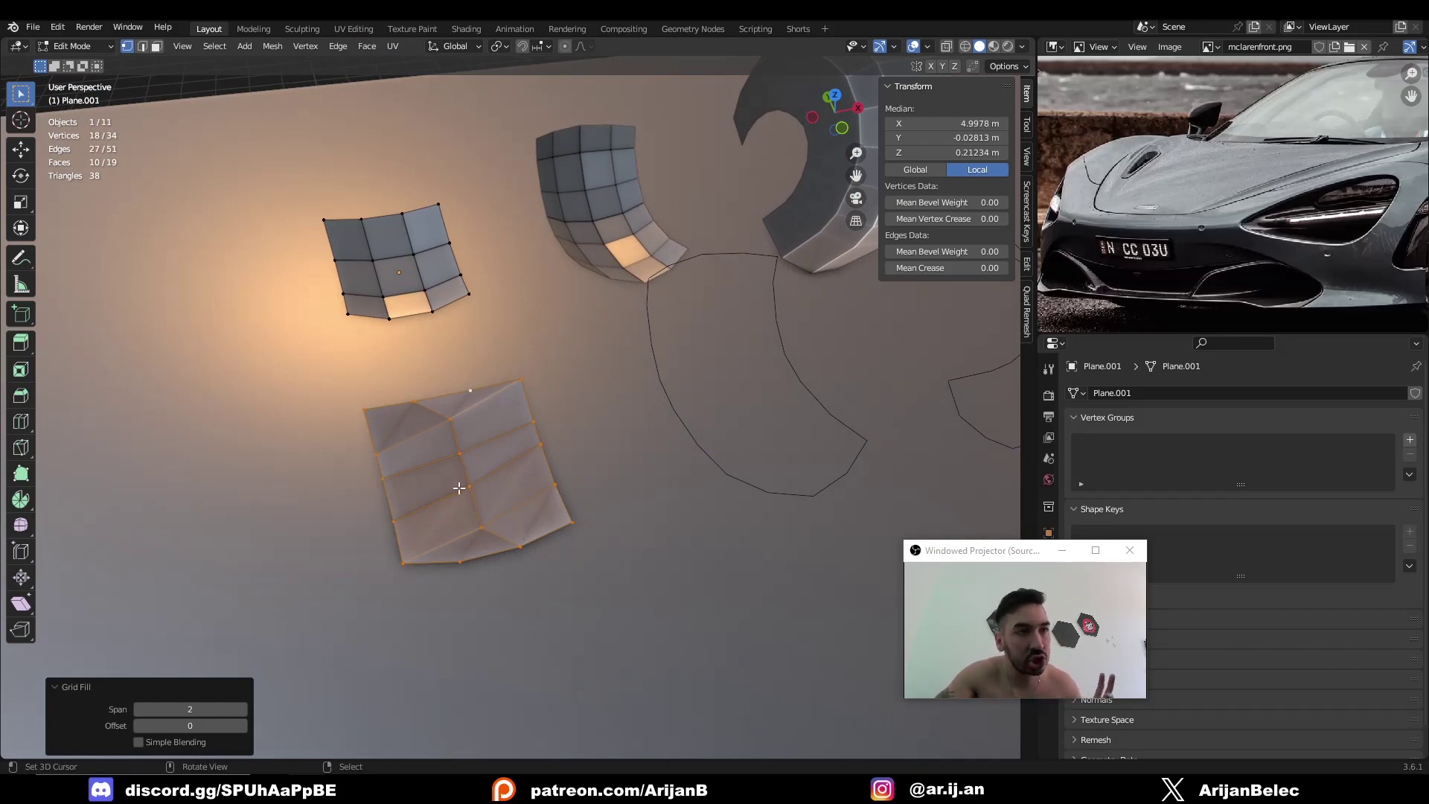
middle_click_drag(459, 487, 415, 415)
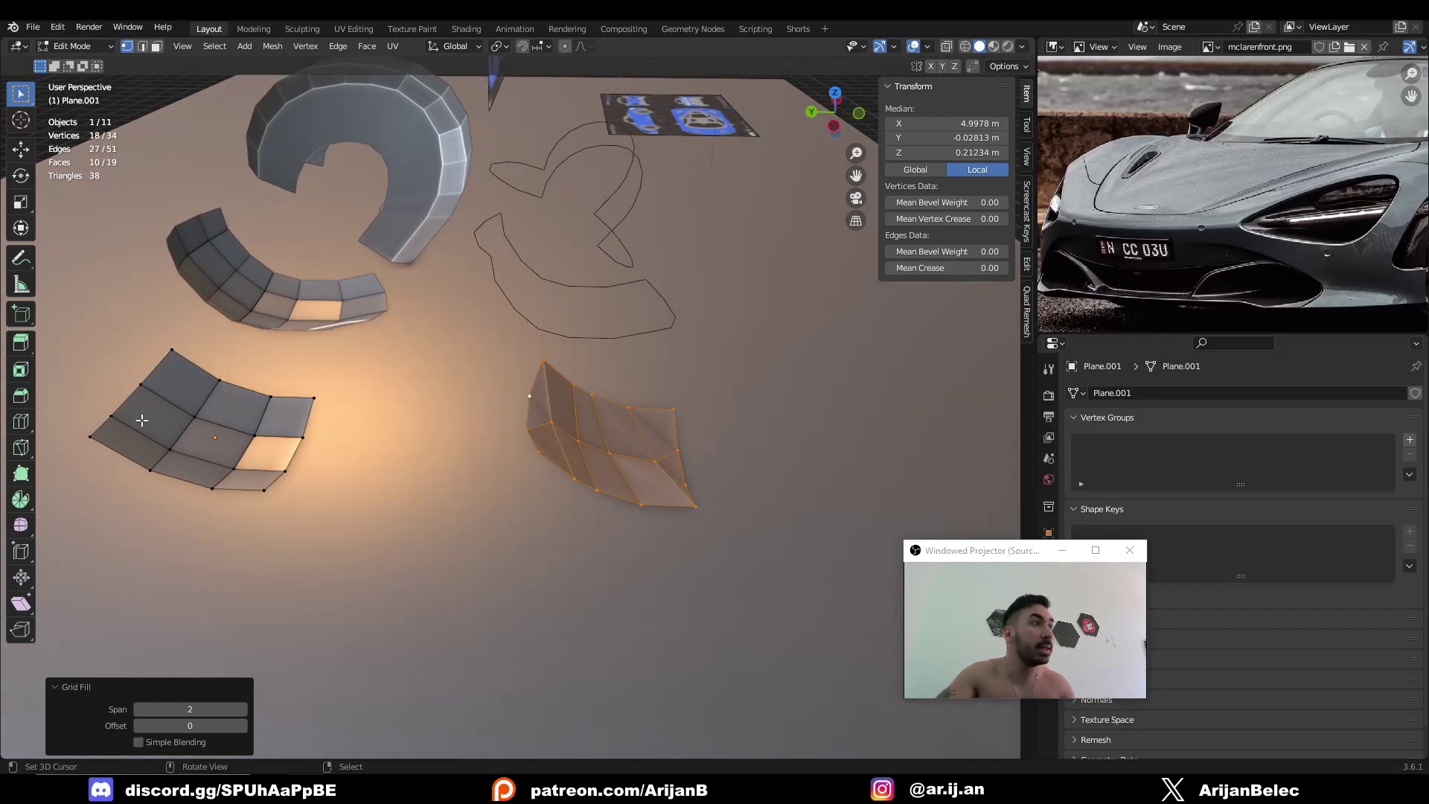
middle_click_drag(195, 431, 433, 482)
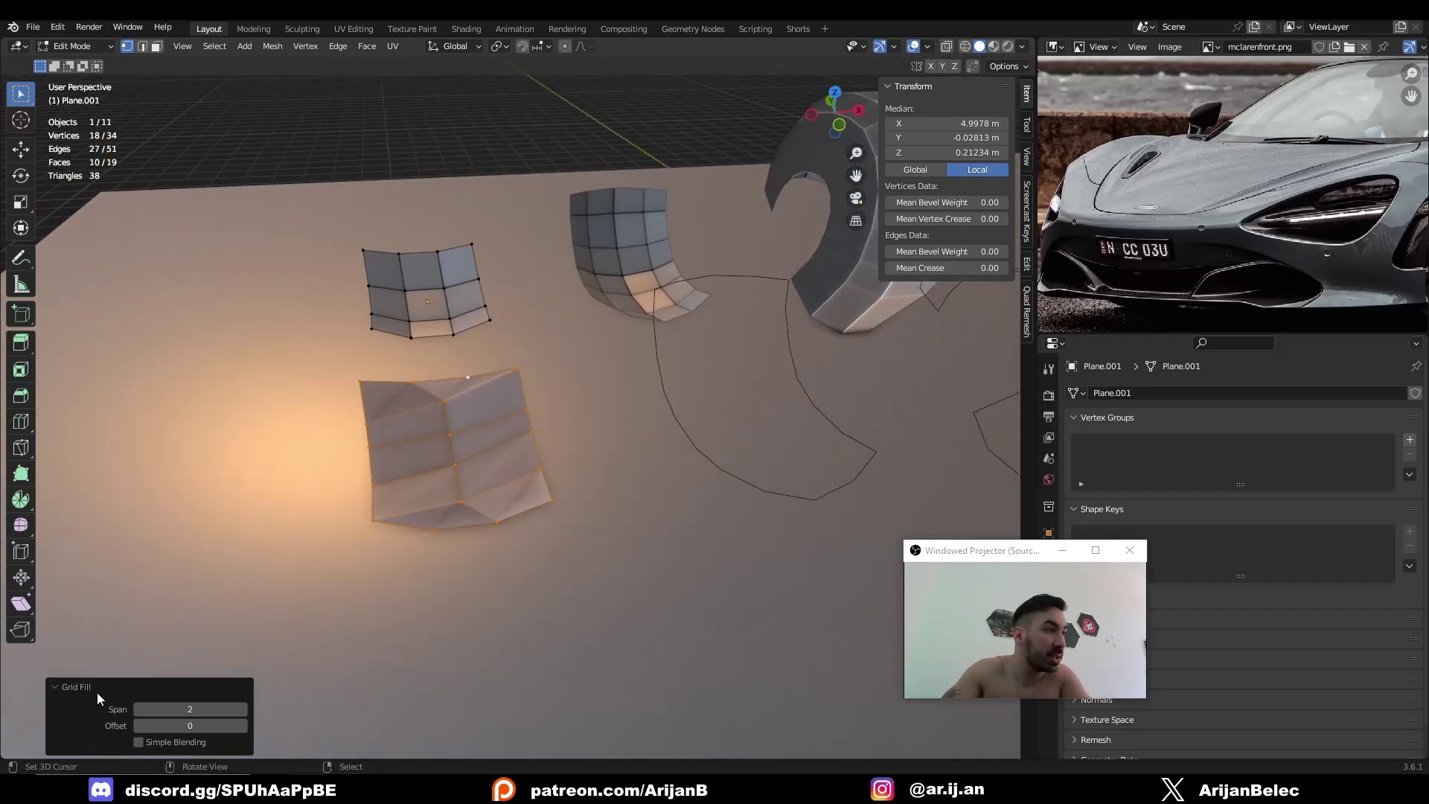
middle_click_drag(416, 544, 507, 515)
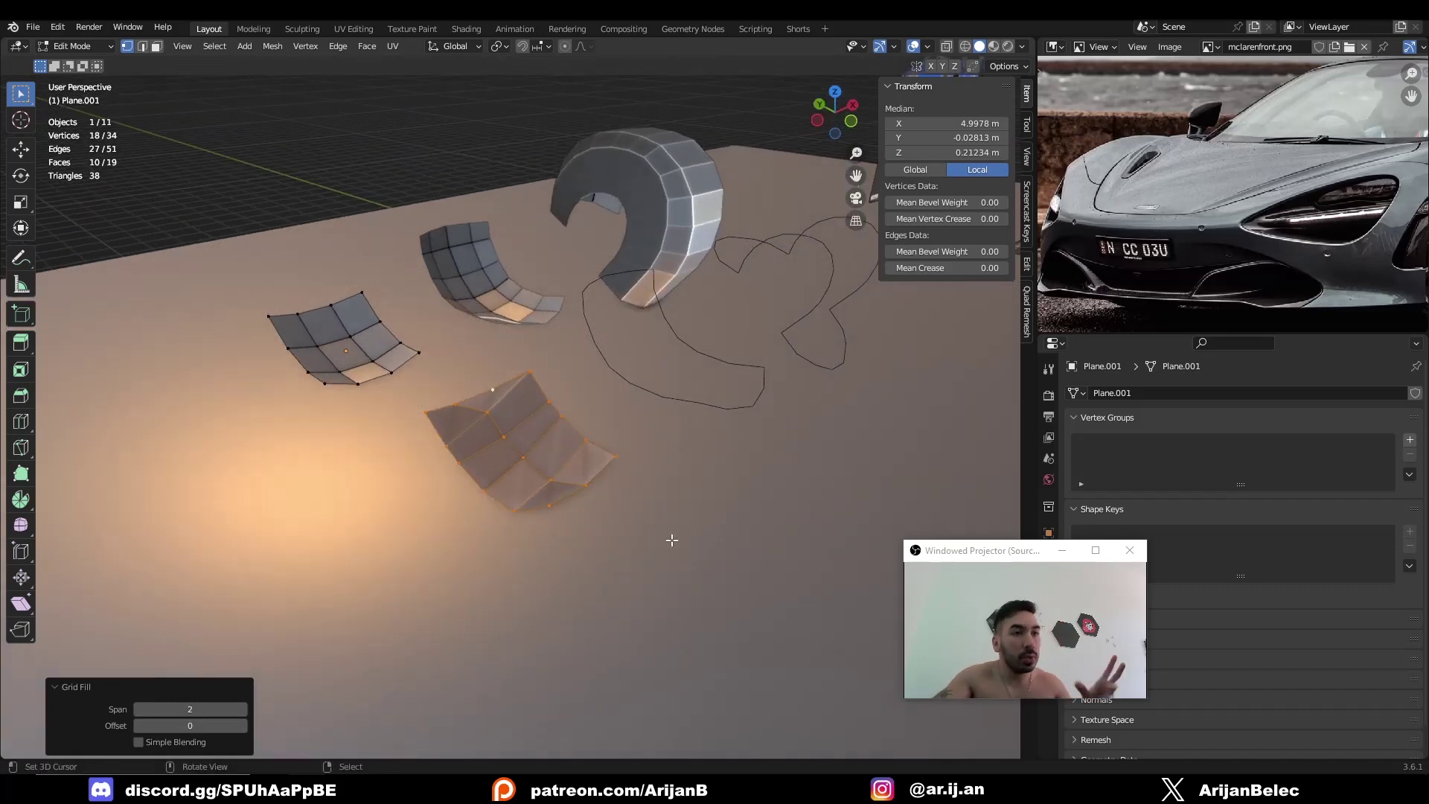
left_click(703, 612)
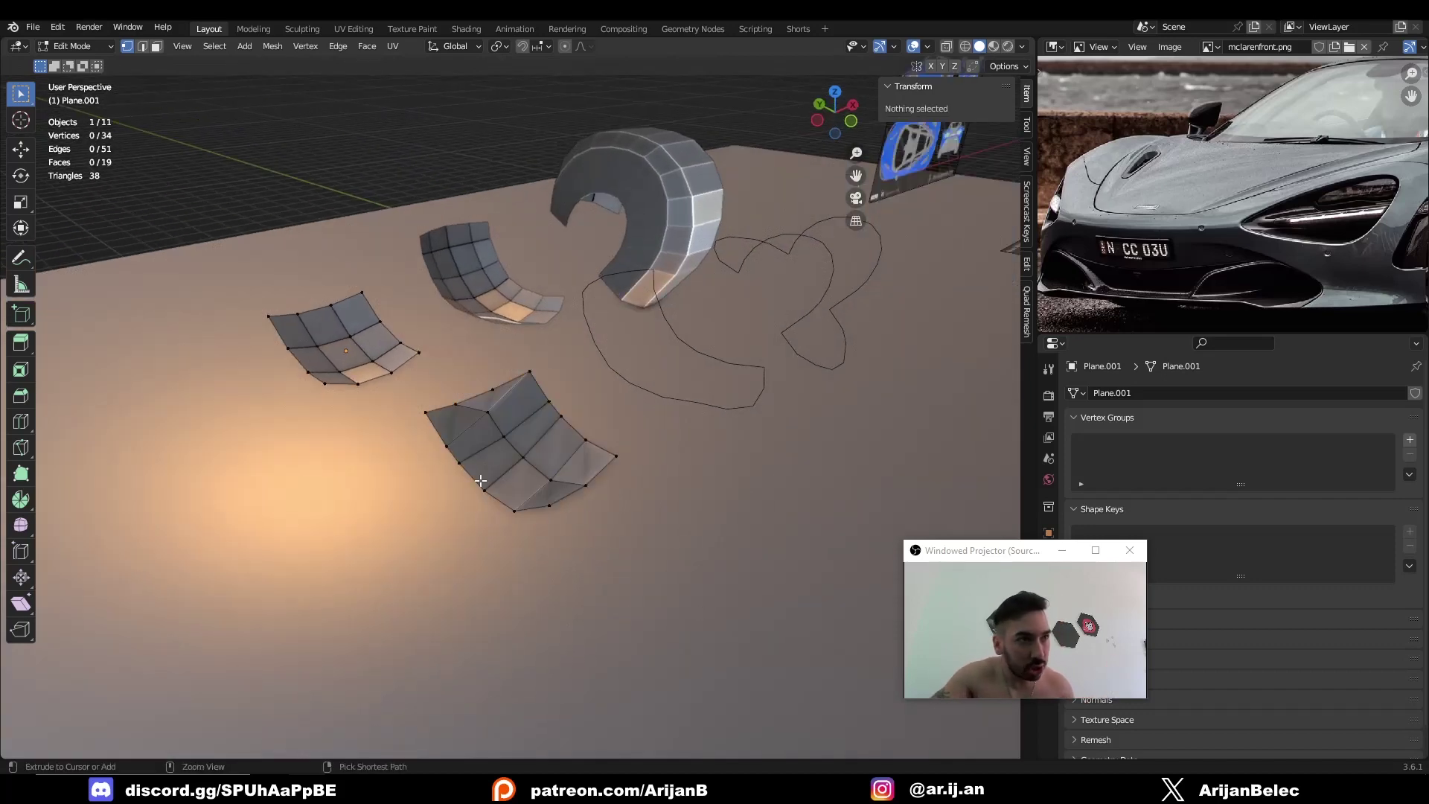
key("ctrl+z")
key("ctrl+z")
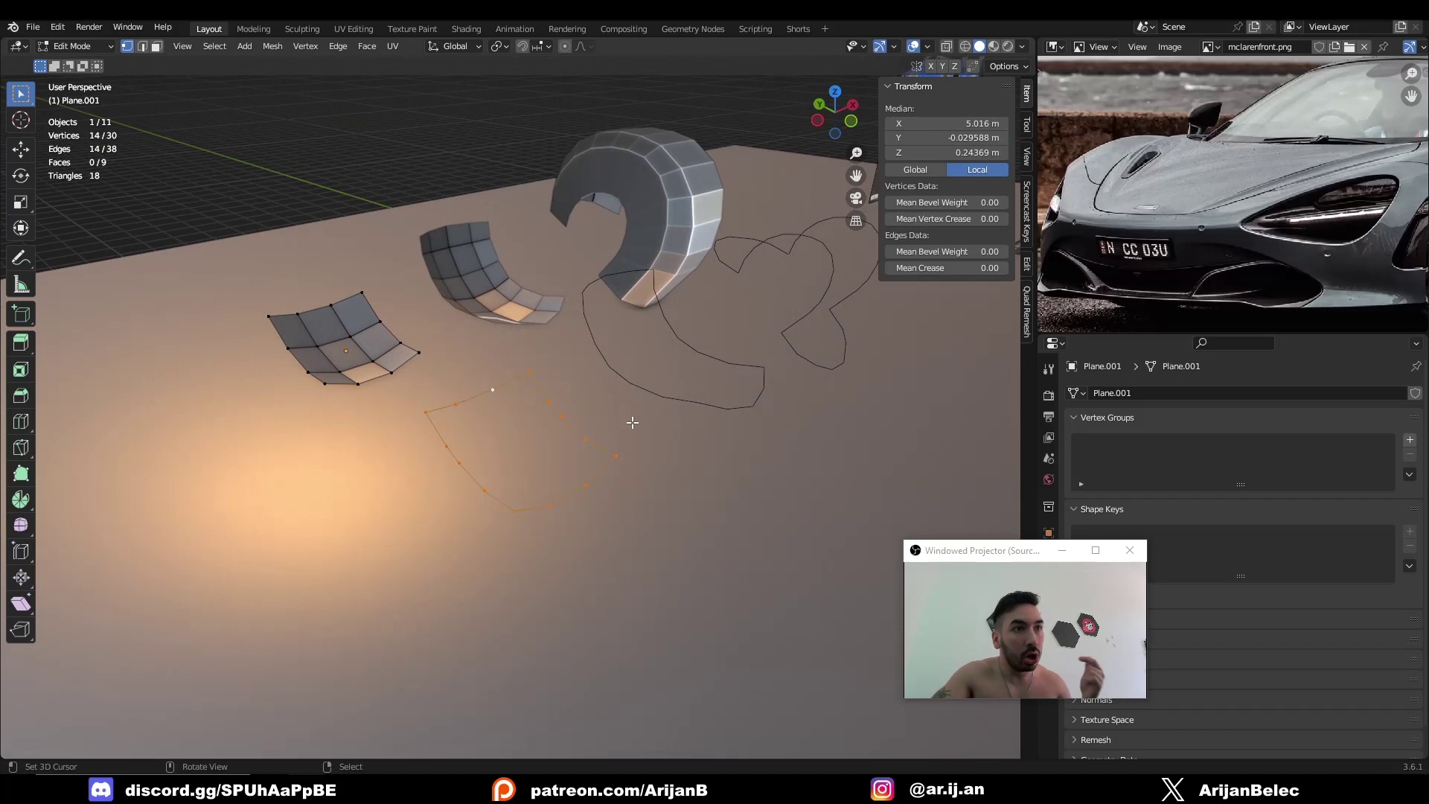
Apply Grid Fill to the selected outline loop
left_click(367, 46)
left_click(413, 208)
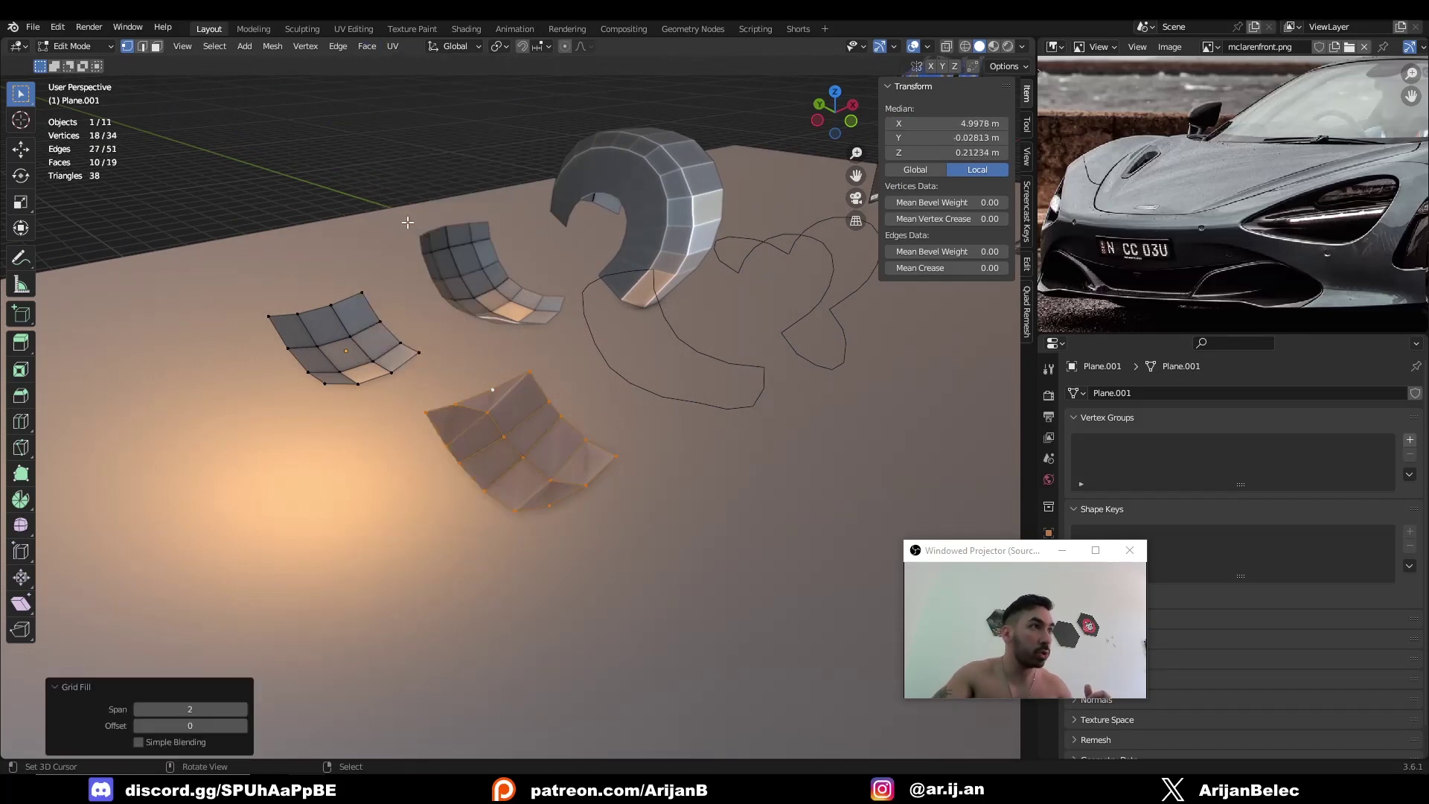
Examine how the grid-filled faces meet the patch's corners and opposite sides from several angles
middle_click_drag(489, 415, 297, 684)
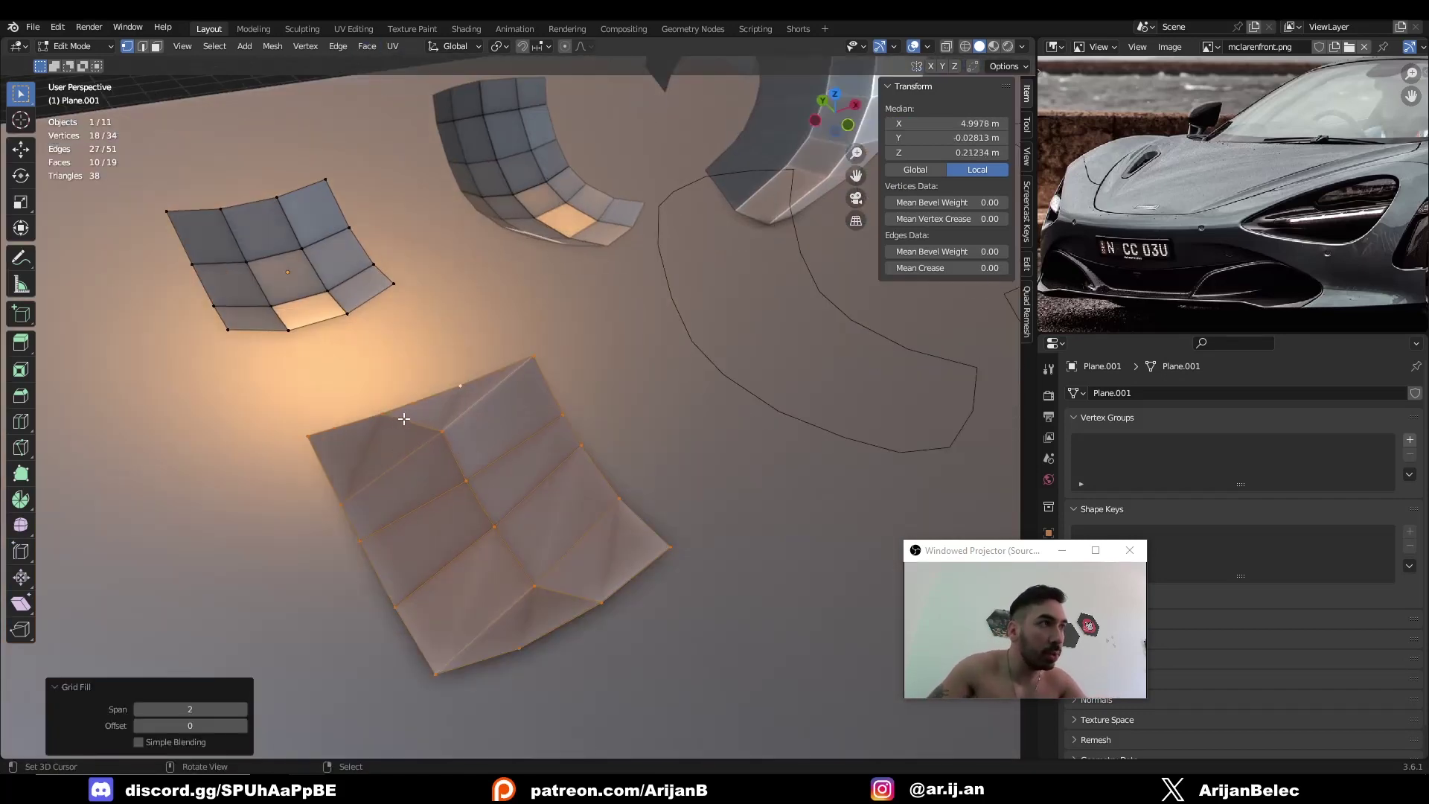
middle_click_drag(525, 513, 325, 377)
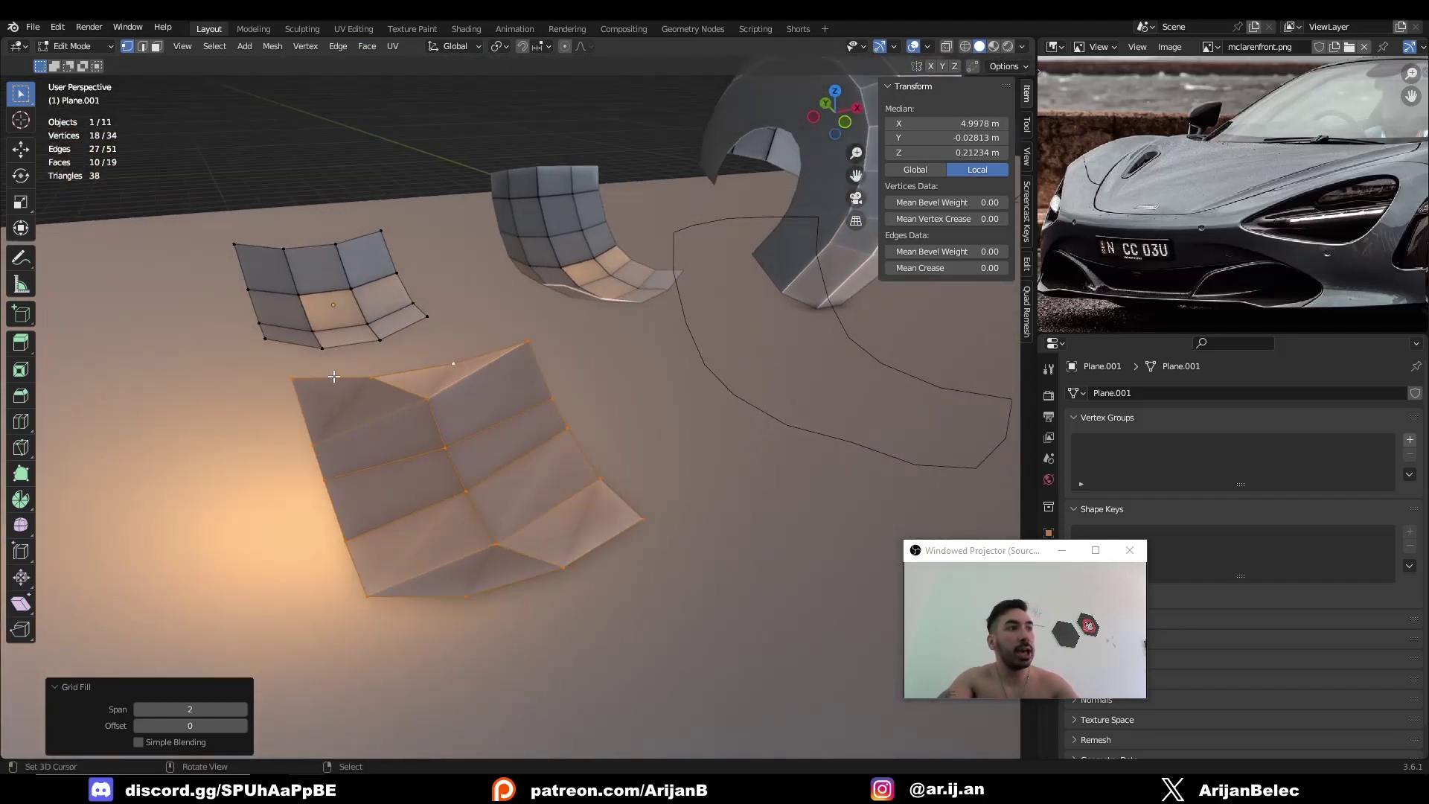
middle_click_drag(494, 356, 549, 364)
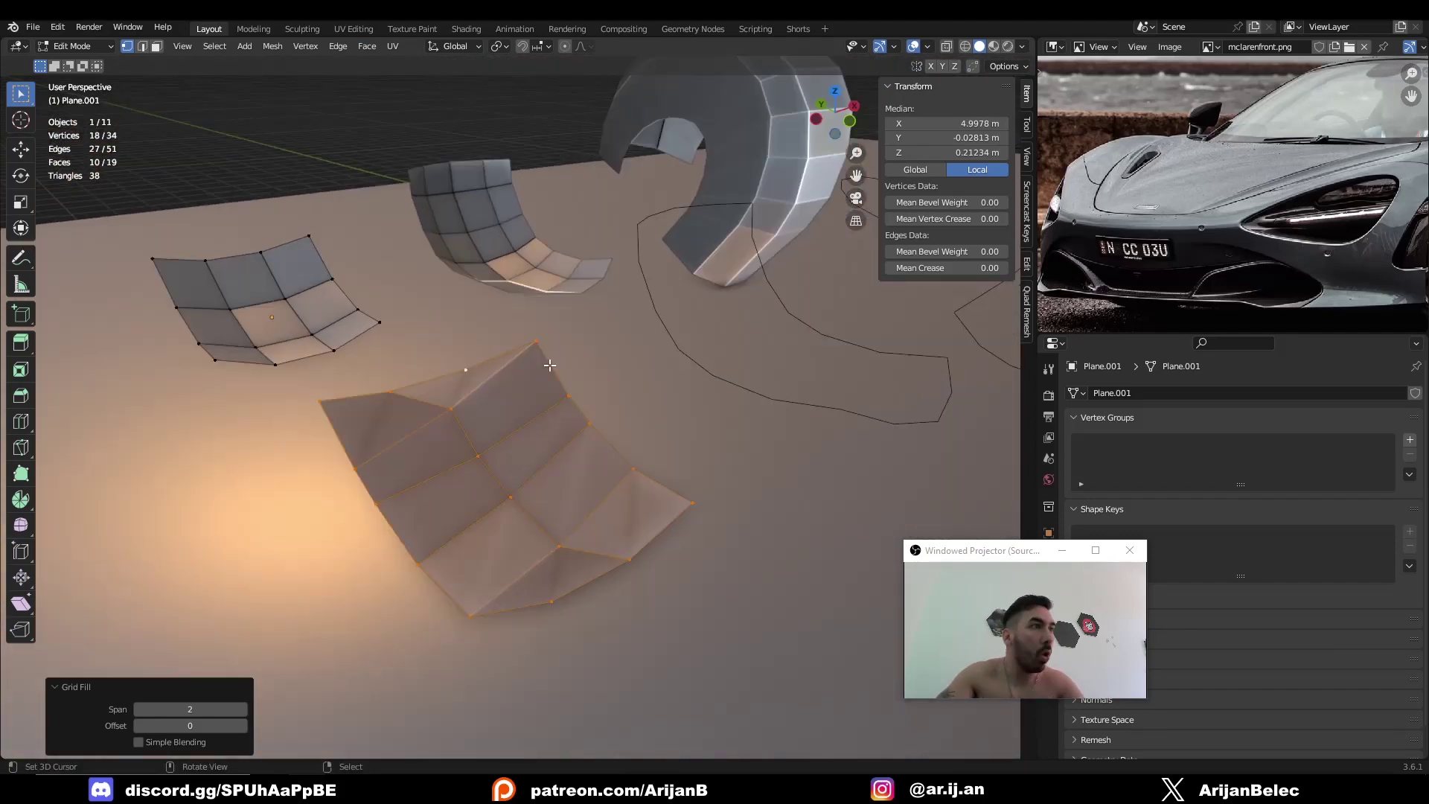
middle_click_drag(400, 462, 404, 550)
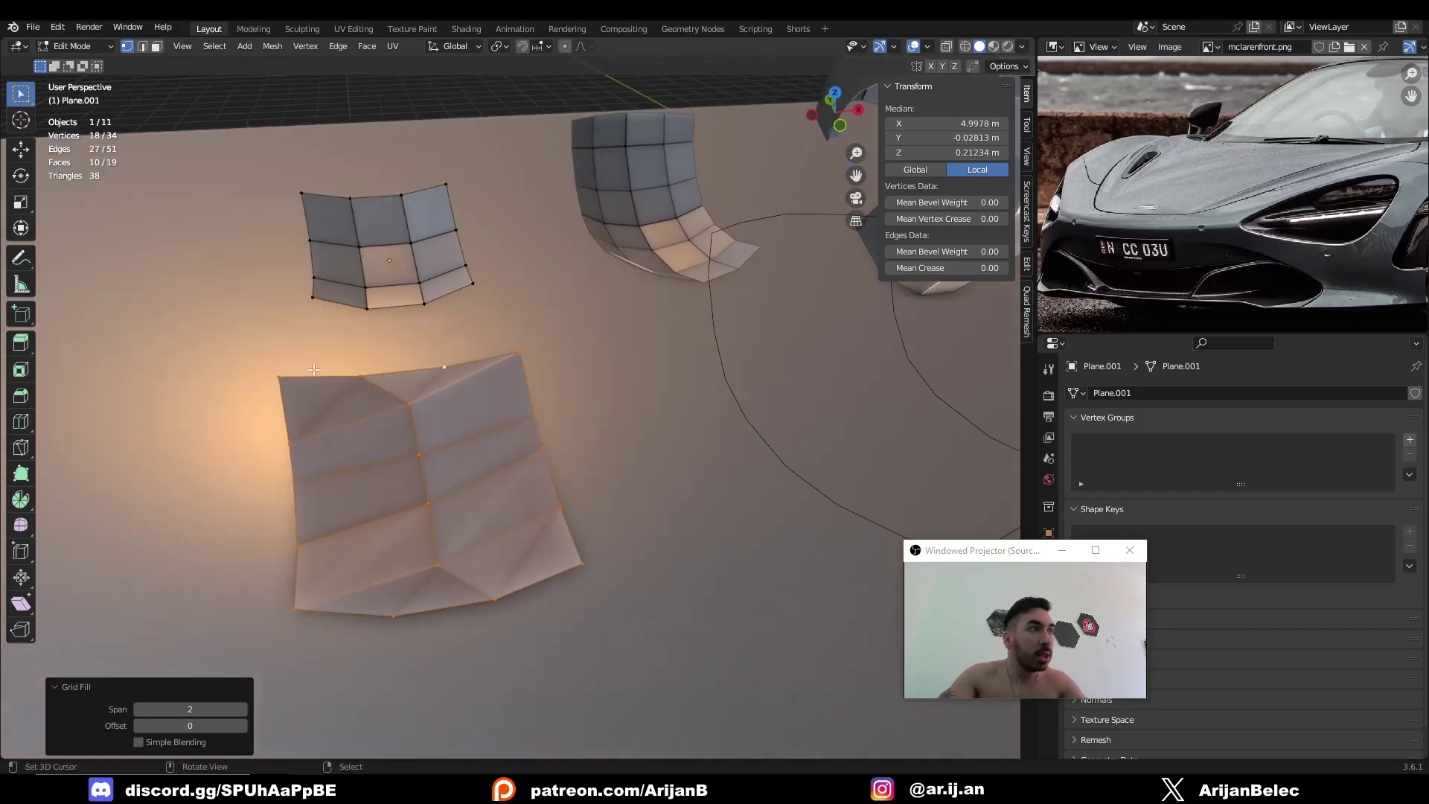
middle_click_drag(356, 503, 302, 359)
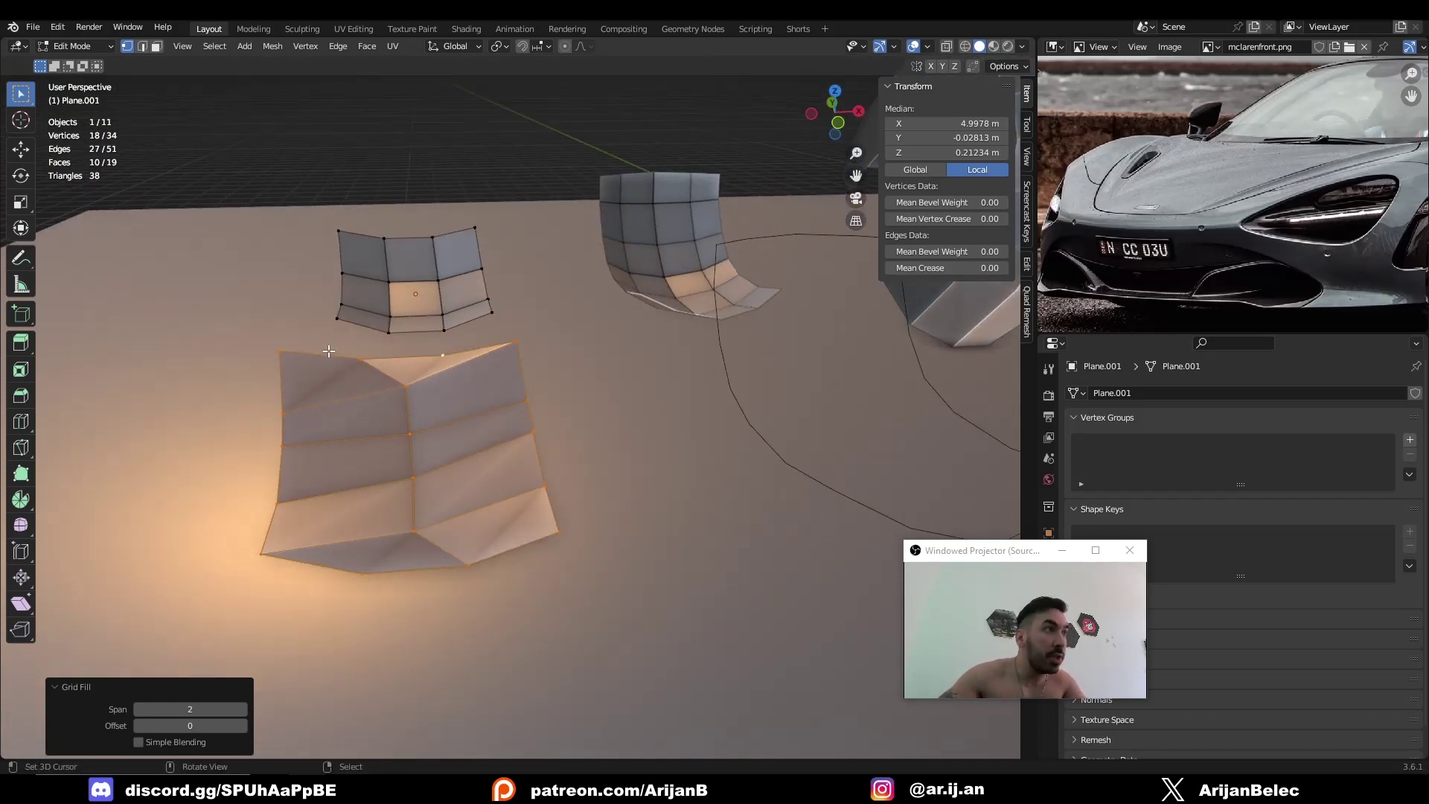
middle_click_drag(457, 349, 360, 595)
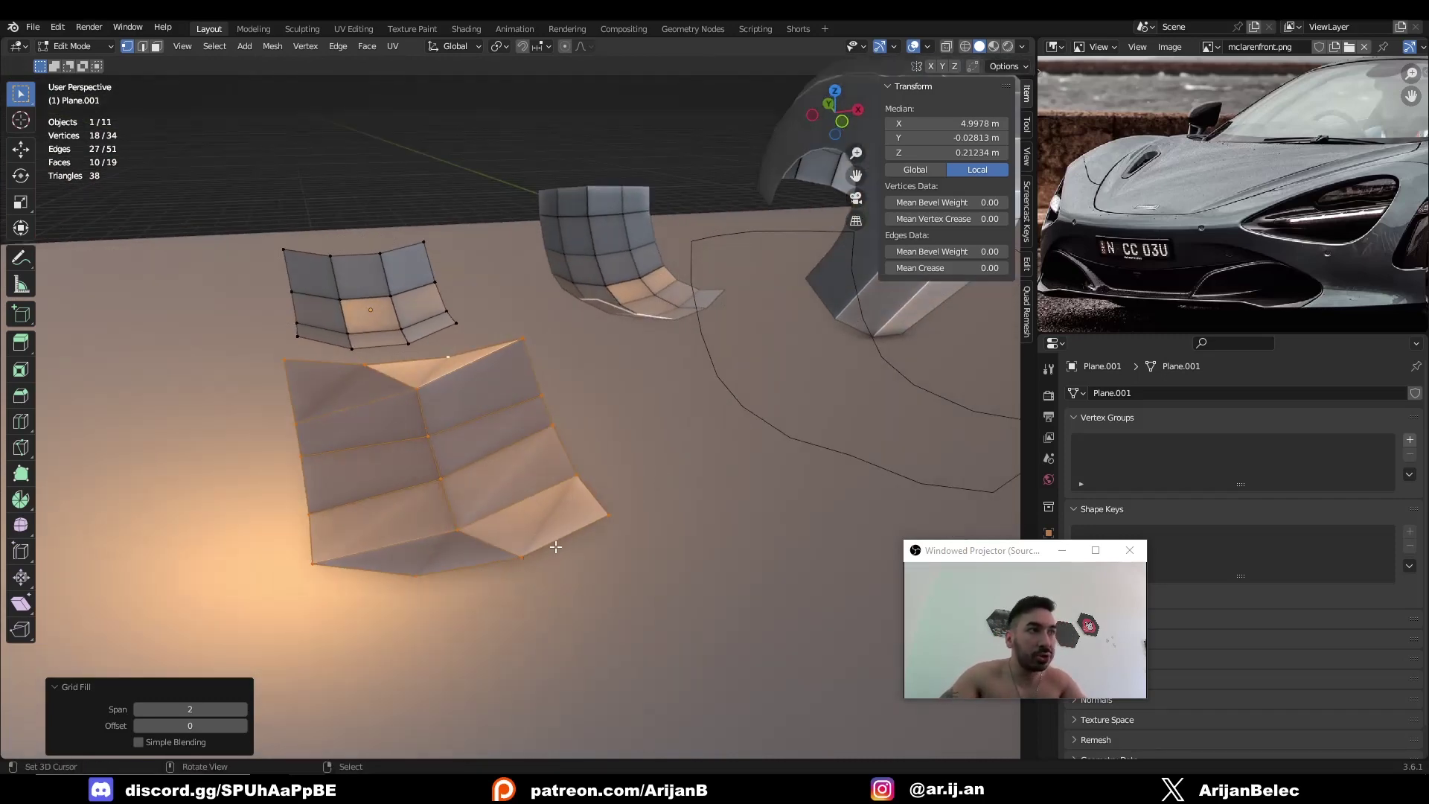
middle_click_drag(555, 547, 602, 569)
middle_click_drag(567, 433, 556, 352)
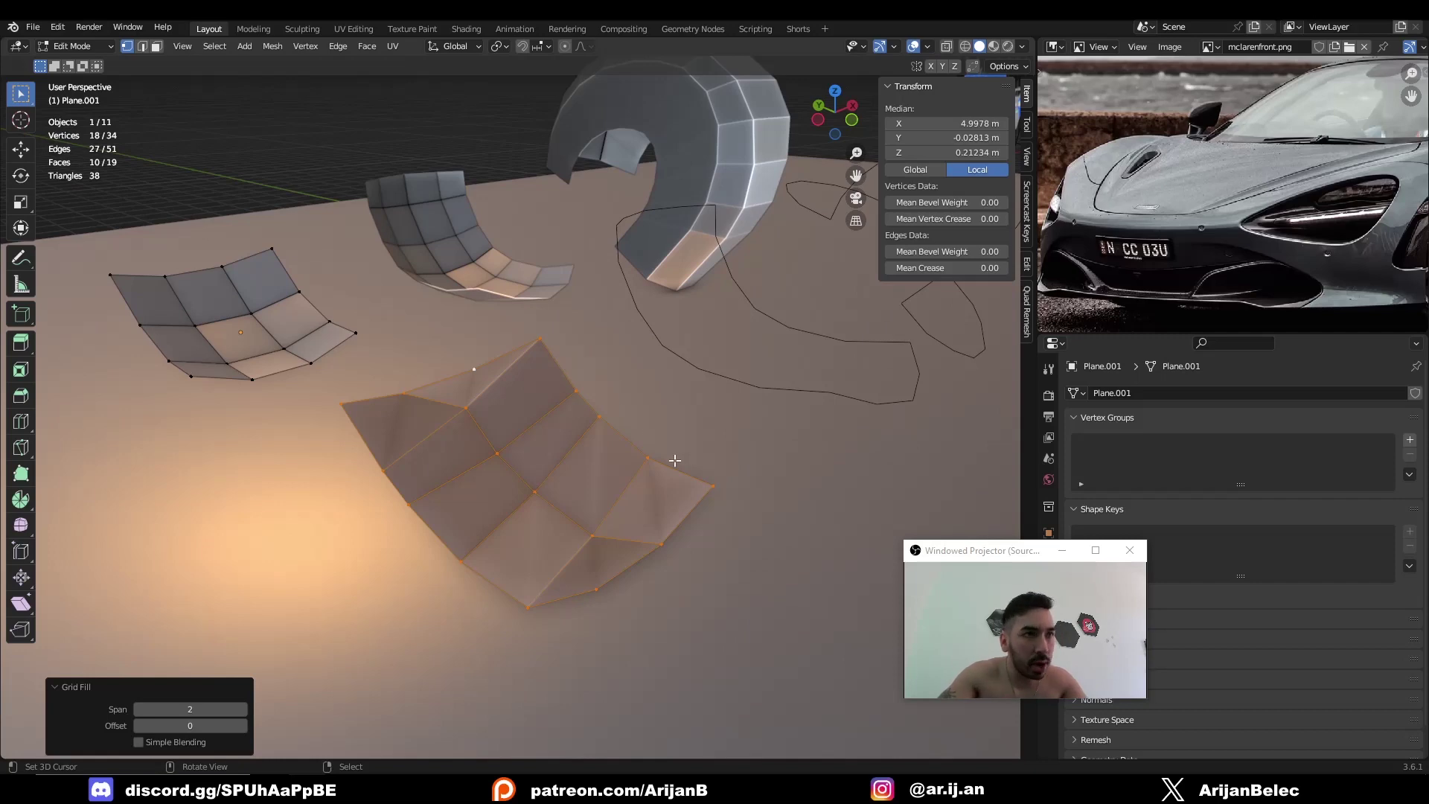
middle_click_drag(474, 590, 397, 562)
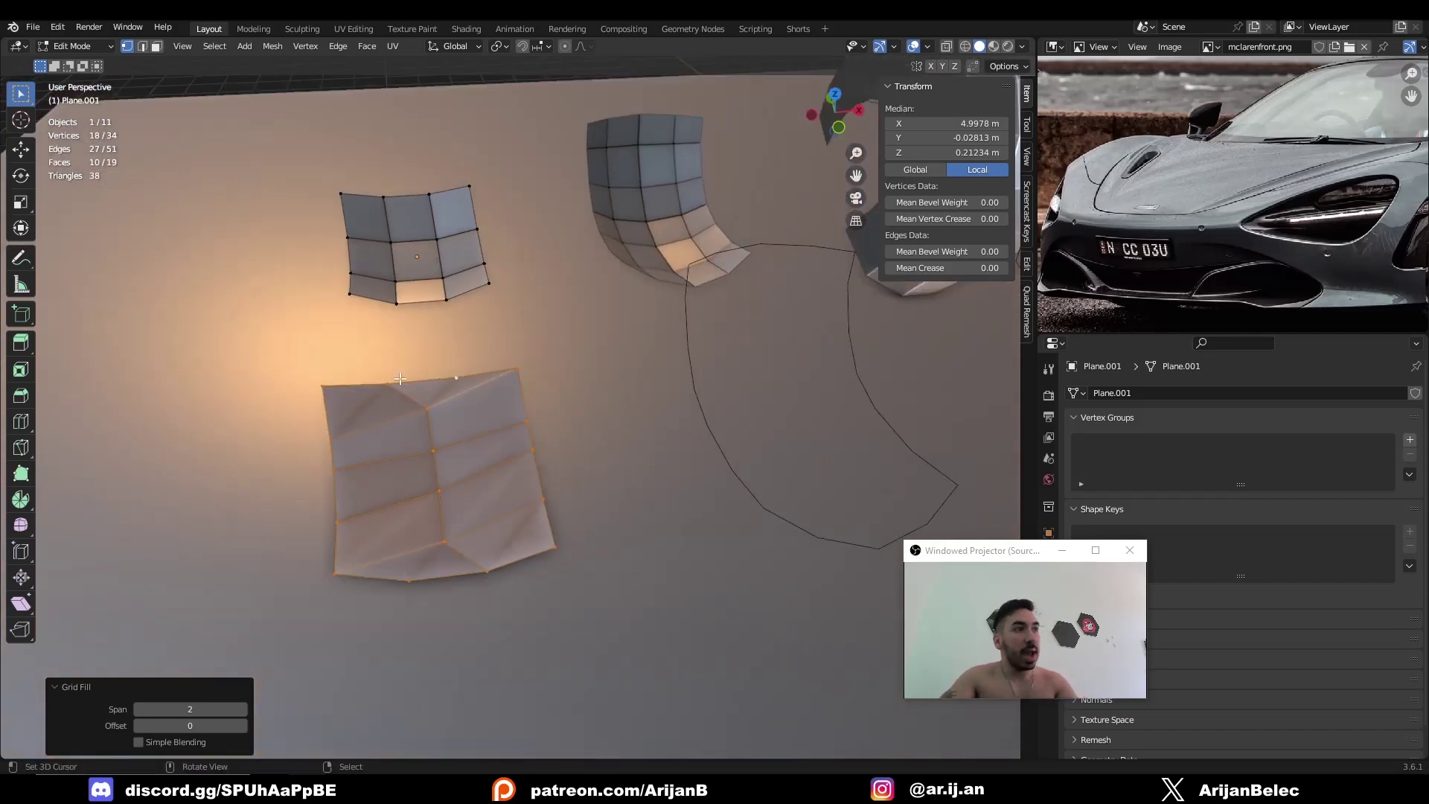
middle_click_drag(400, 379, 327, 386)
middle_click_drag(440, 365, 542, 394)
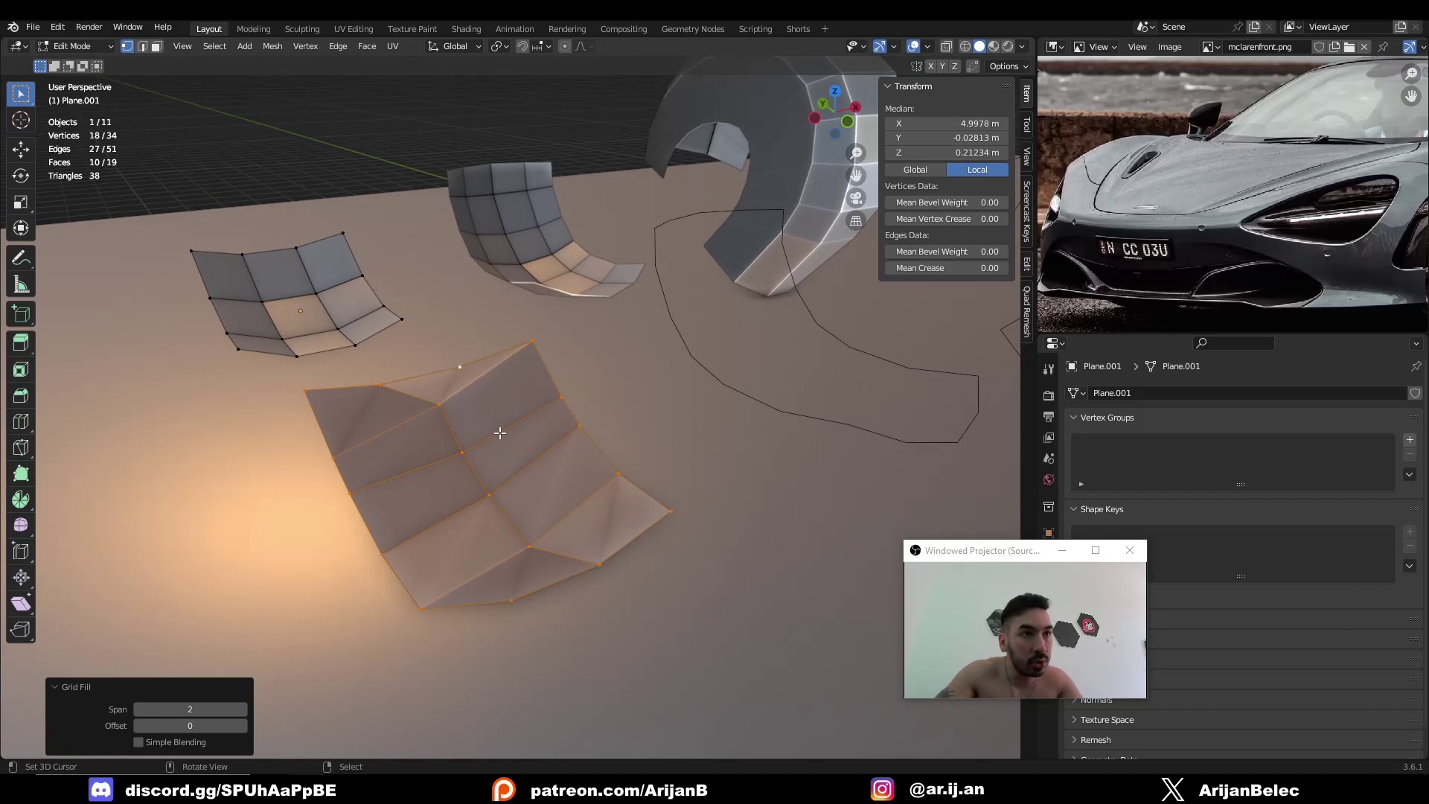
Set the Grid Fill span to 3
left_click(184, 711)
type("3")
key("Return")
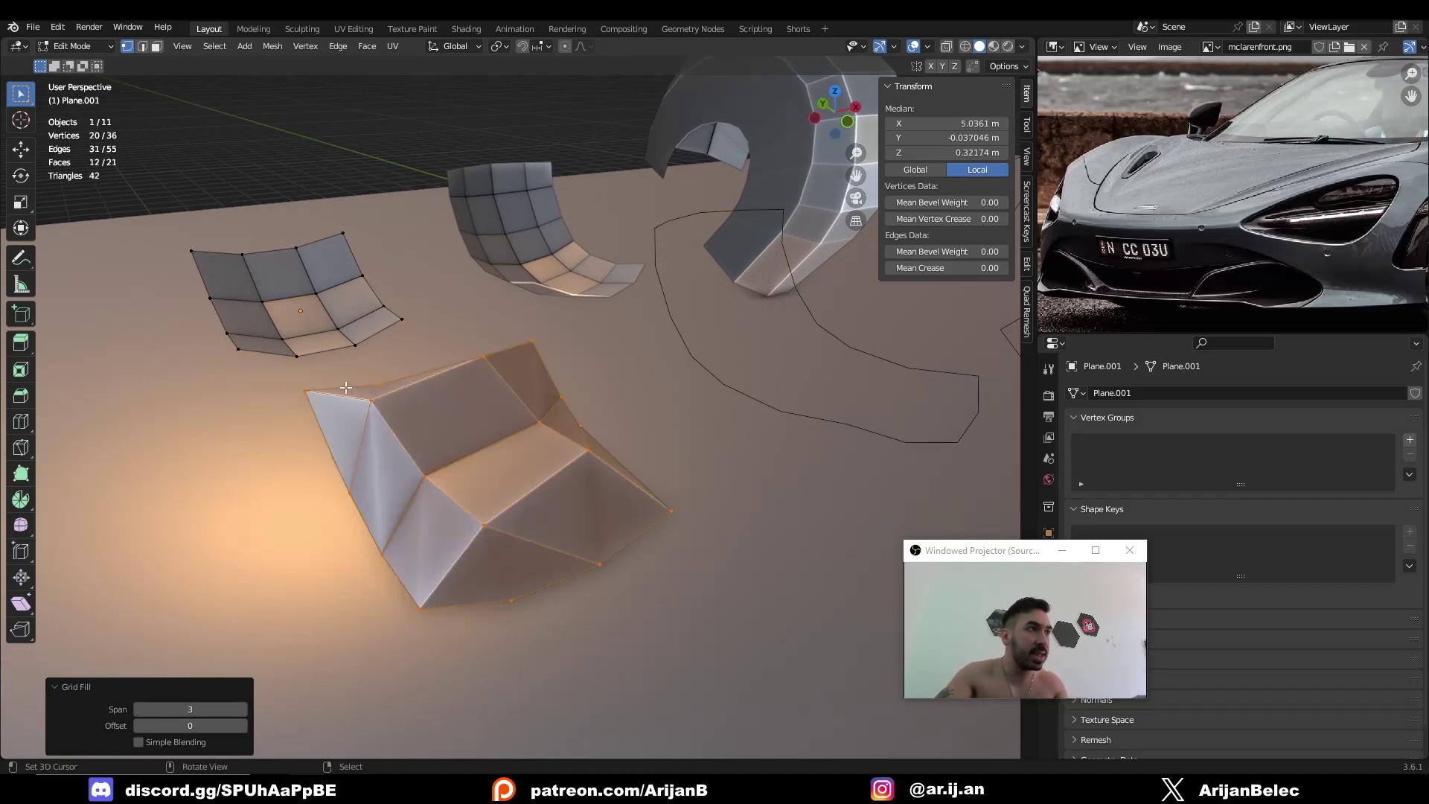
Increase the Grid Fill offset until the face rows align with the patch's corners, and return to Object Mode
middle_click_drag(510, 364, 517, 526)
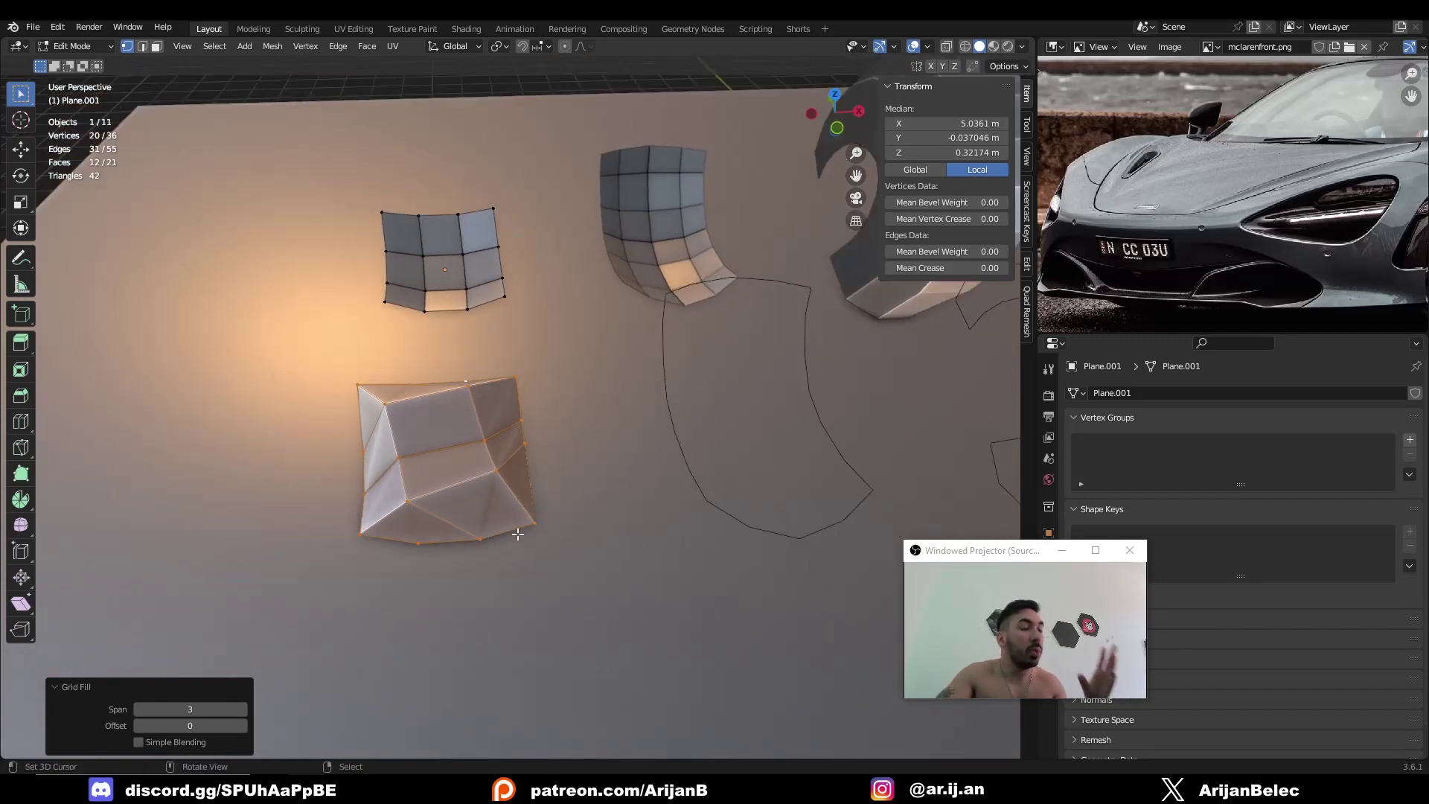
left_click(243, 726)
left_click(243, 726)
left_click(244, 726)
left_click(243, 726)
left_click(243, 725)
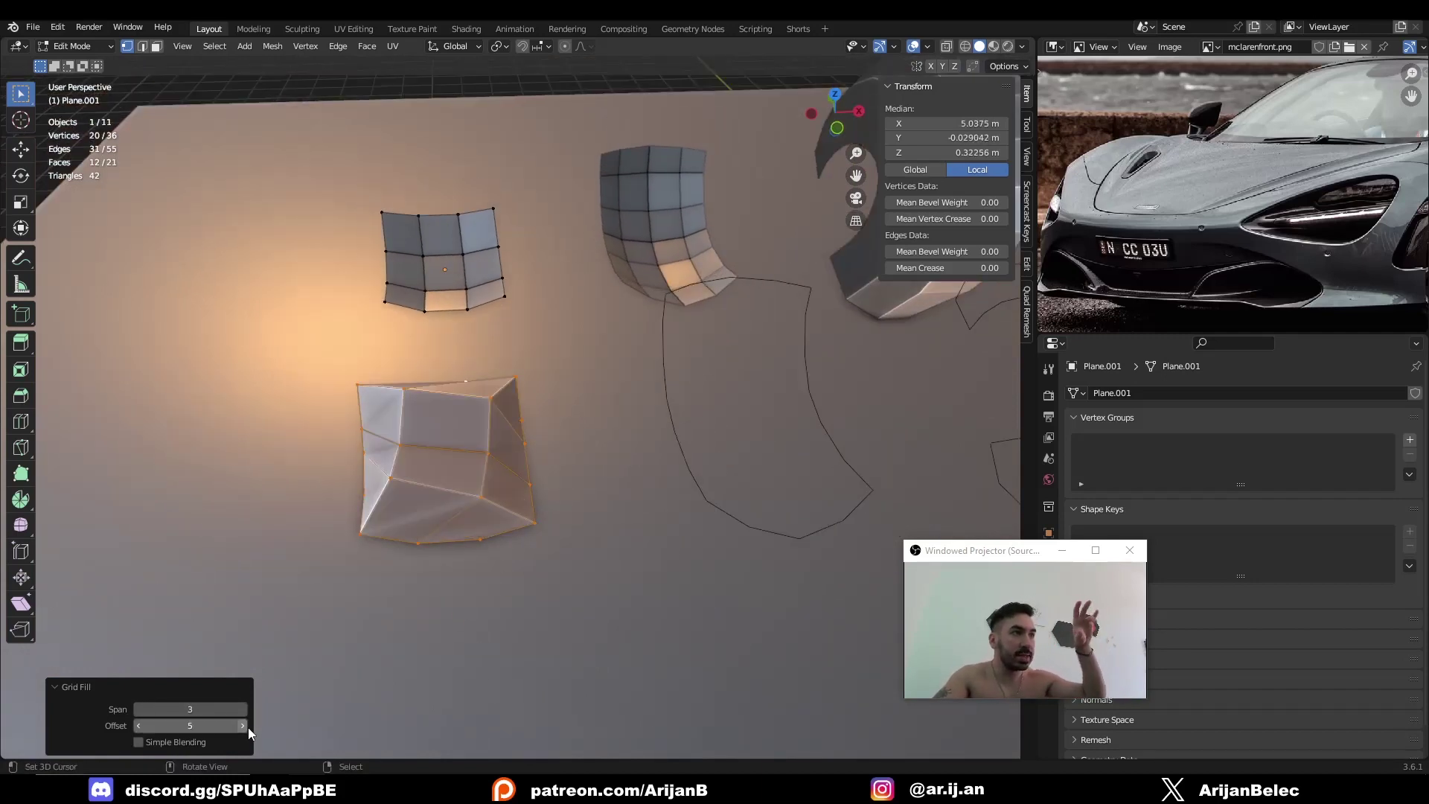
left_click(243, 725)
middle_click_drag(484, 514, 498, 444)
key("Tab")
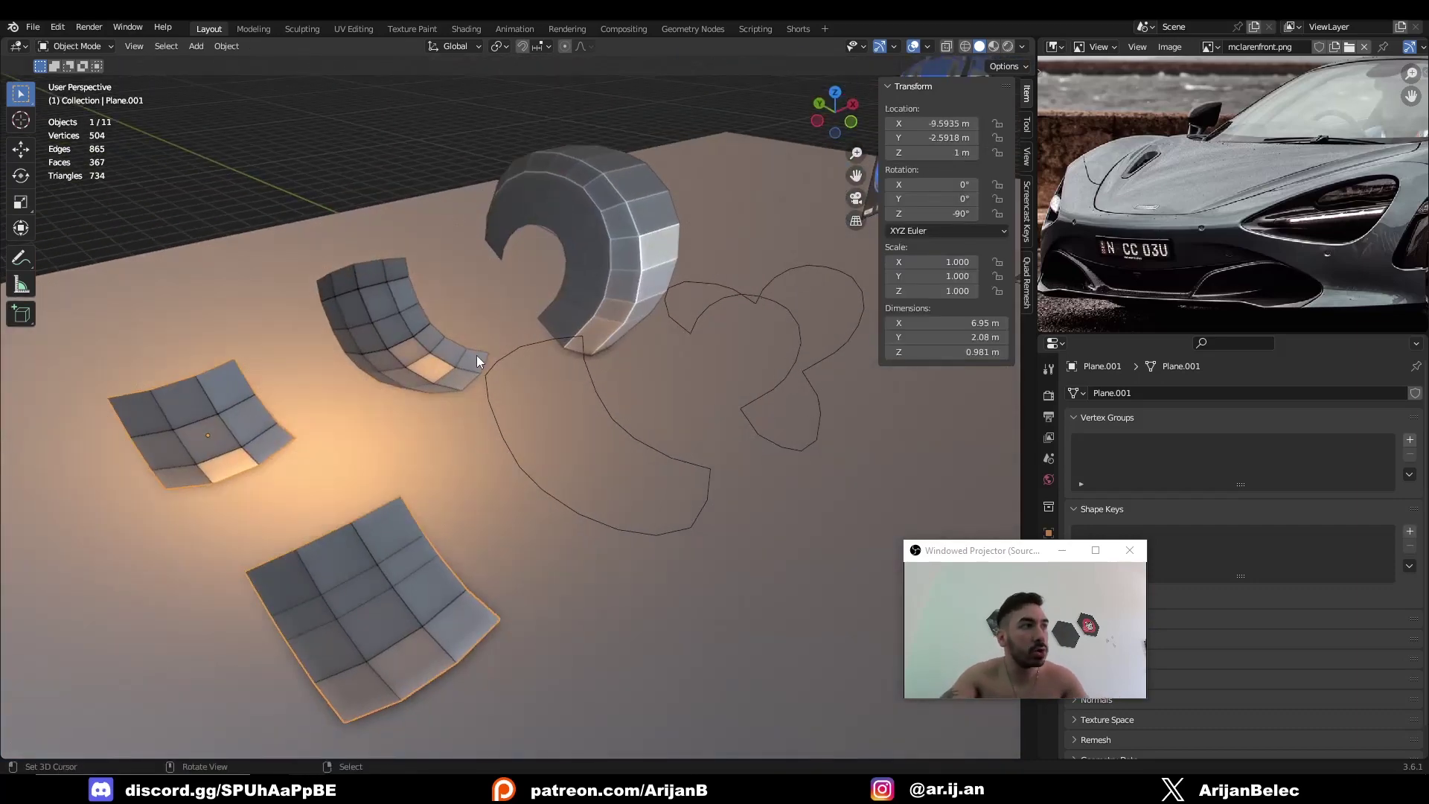
Open the empty curved outline beside the filled patches in Edit Mode and check the edges along its short upper end one by one
left_click(476, 355)
mouse_move(520, 362)
middle_mouse_down()
mouse_move(508, 362)
mouse_move(520, 376)
middle_mouse_up()
key("Tab")
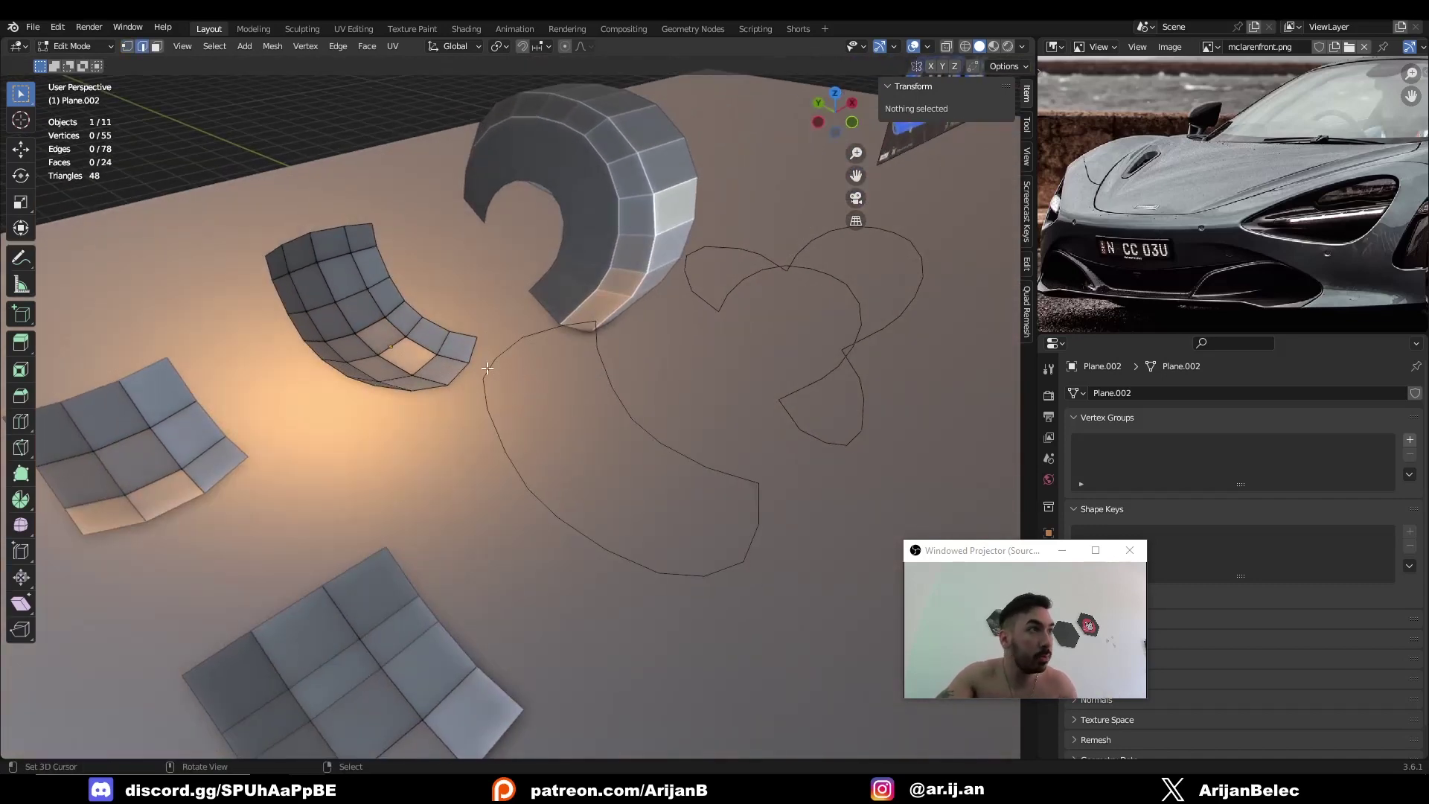
right_click(488, 368)
right_click(510, 344)
right_click(552, 330)
right_click(588, 319)
middle_click_drag(587, 319, 623, 451)
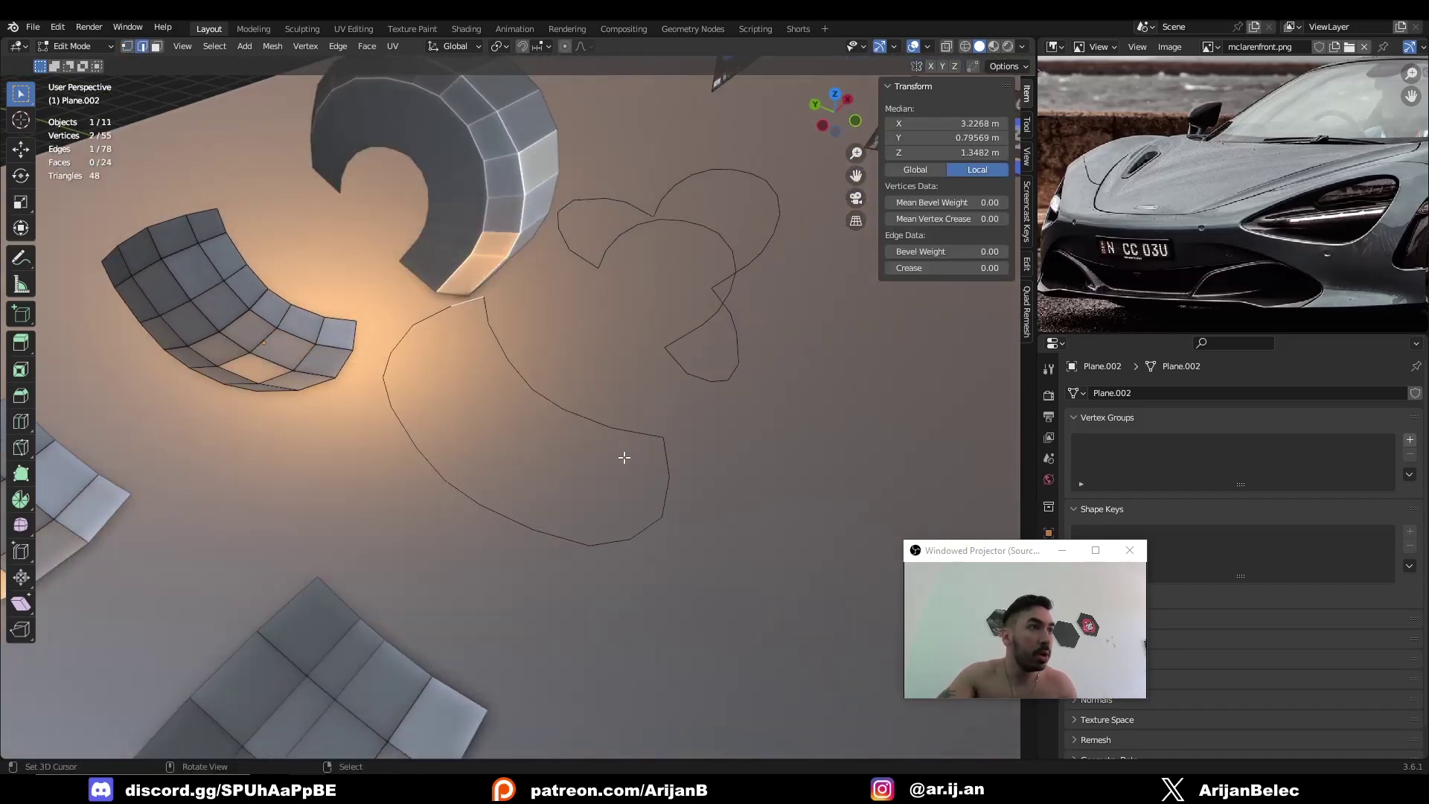
Check the edges along the outline's inner long side one by one in edge select mode
key("1")
key("2")
left_click(517, 374)
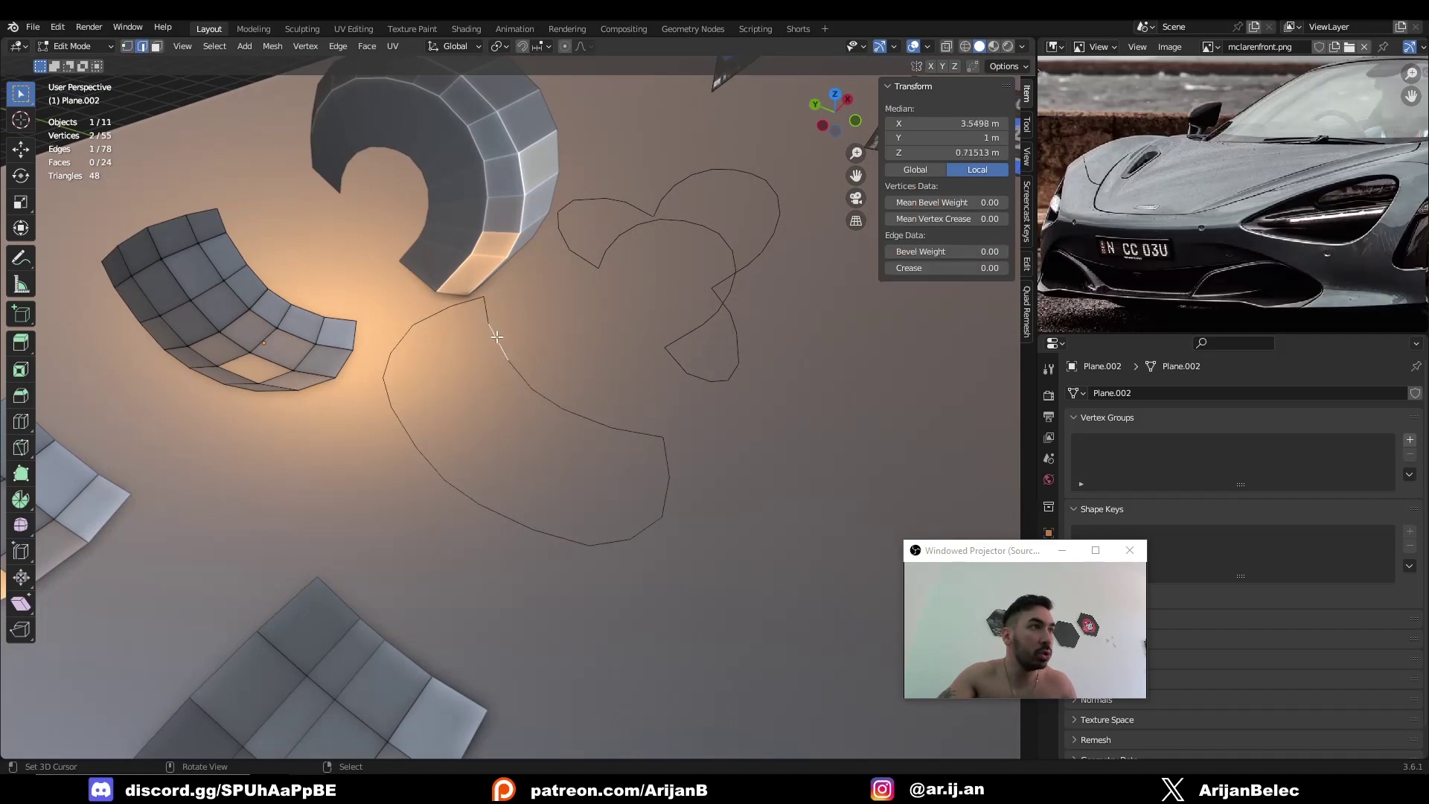
right_click(544, 400)
right_click(582, 420)
right_click(631, 433)
mouse_move(631, 433)
middle_mouse_down()
mouse_move(587, 414)
mouse_move(618, 421)
middle_mouse_up()
Check the edges along the outline's outer long side one by one to compare it with the inner side
right_click(359, 364)
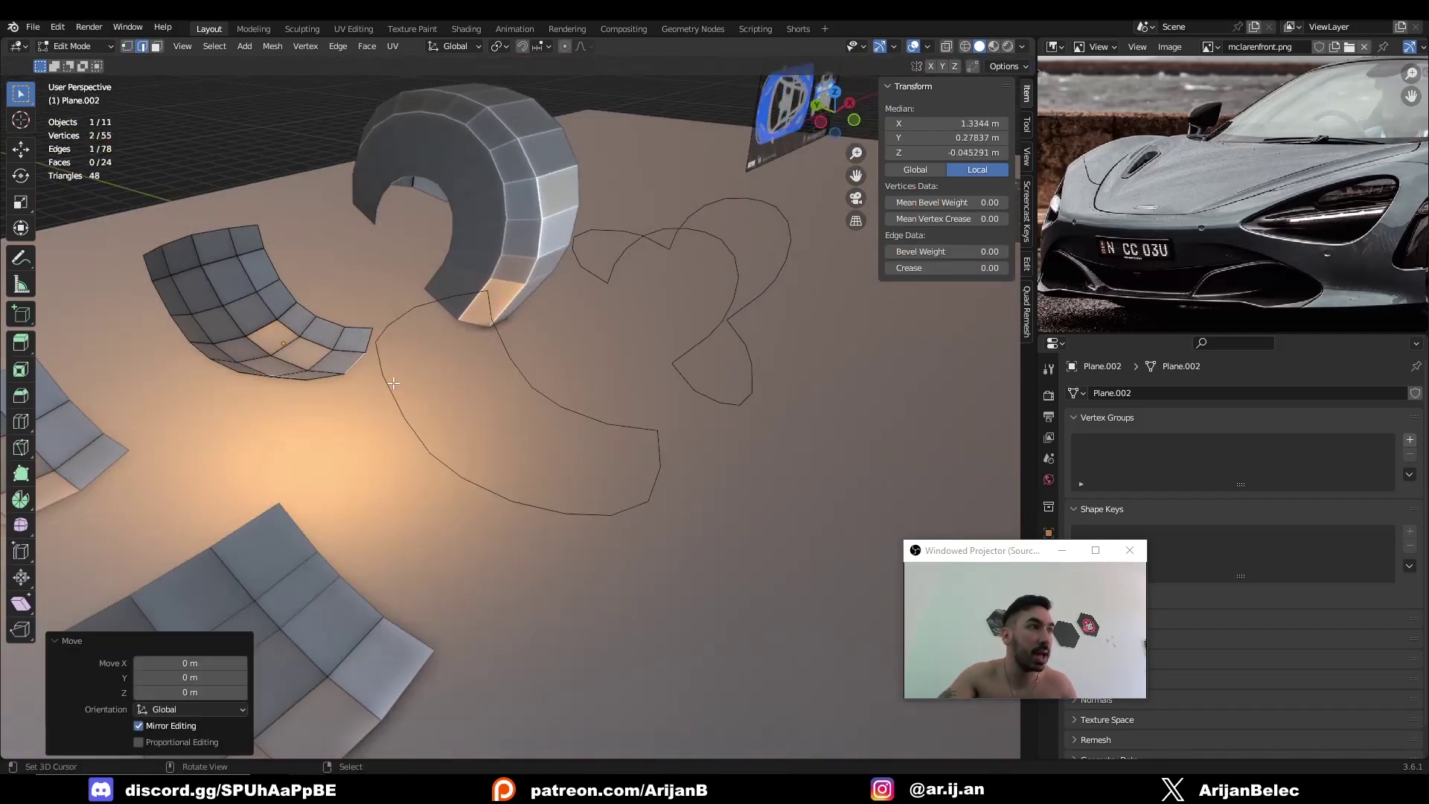
left_click(392, 389)
right_click(425, 443)
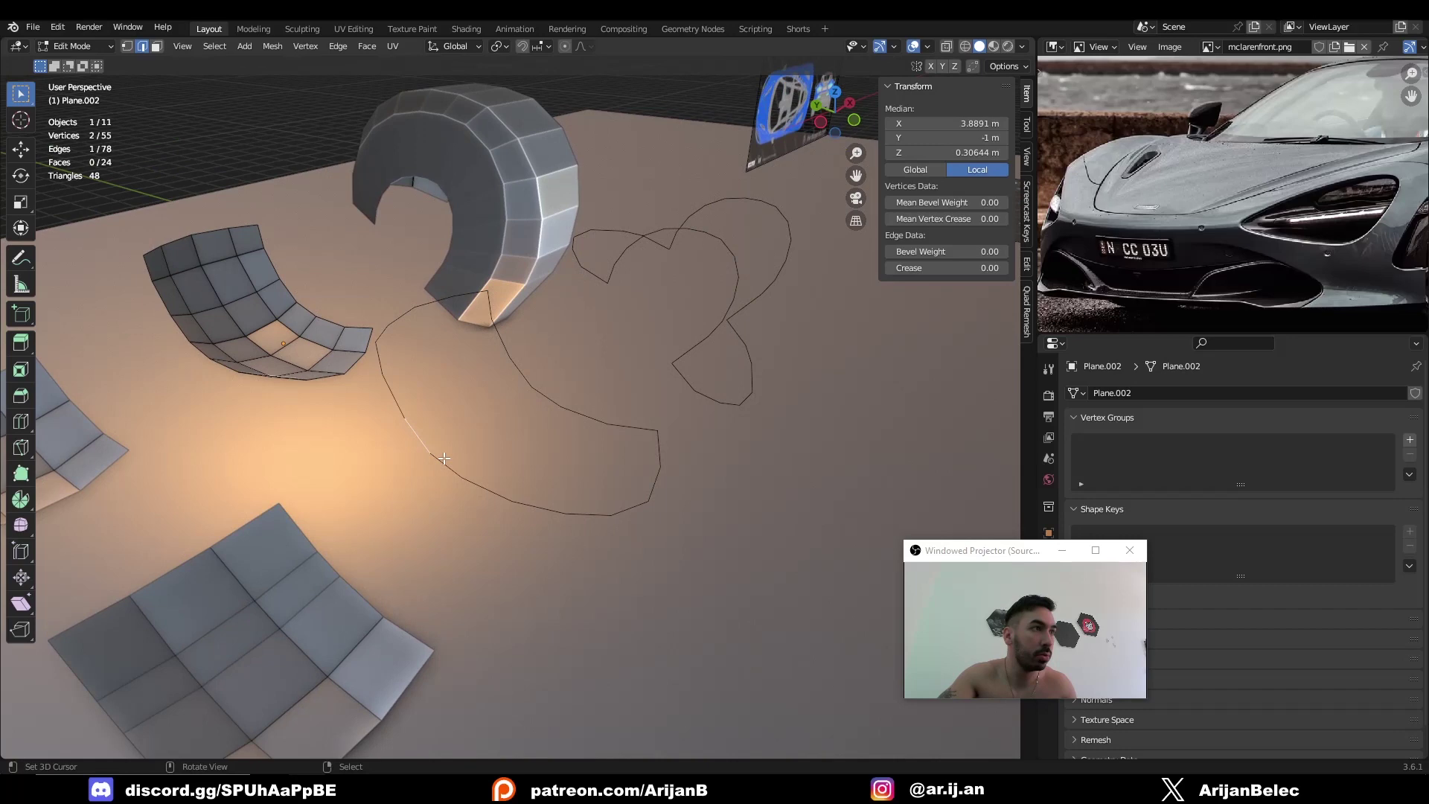
right_click(450, 467)
right_click(484, 488)
right_click(543, 510)
right_click(590, 516)
right_click(629, 513)
middle_click_drag(633, 515, 364, 314)
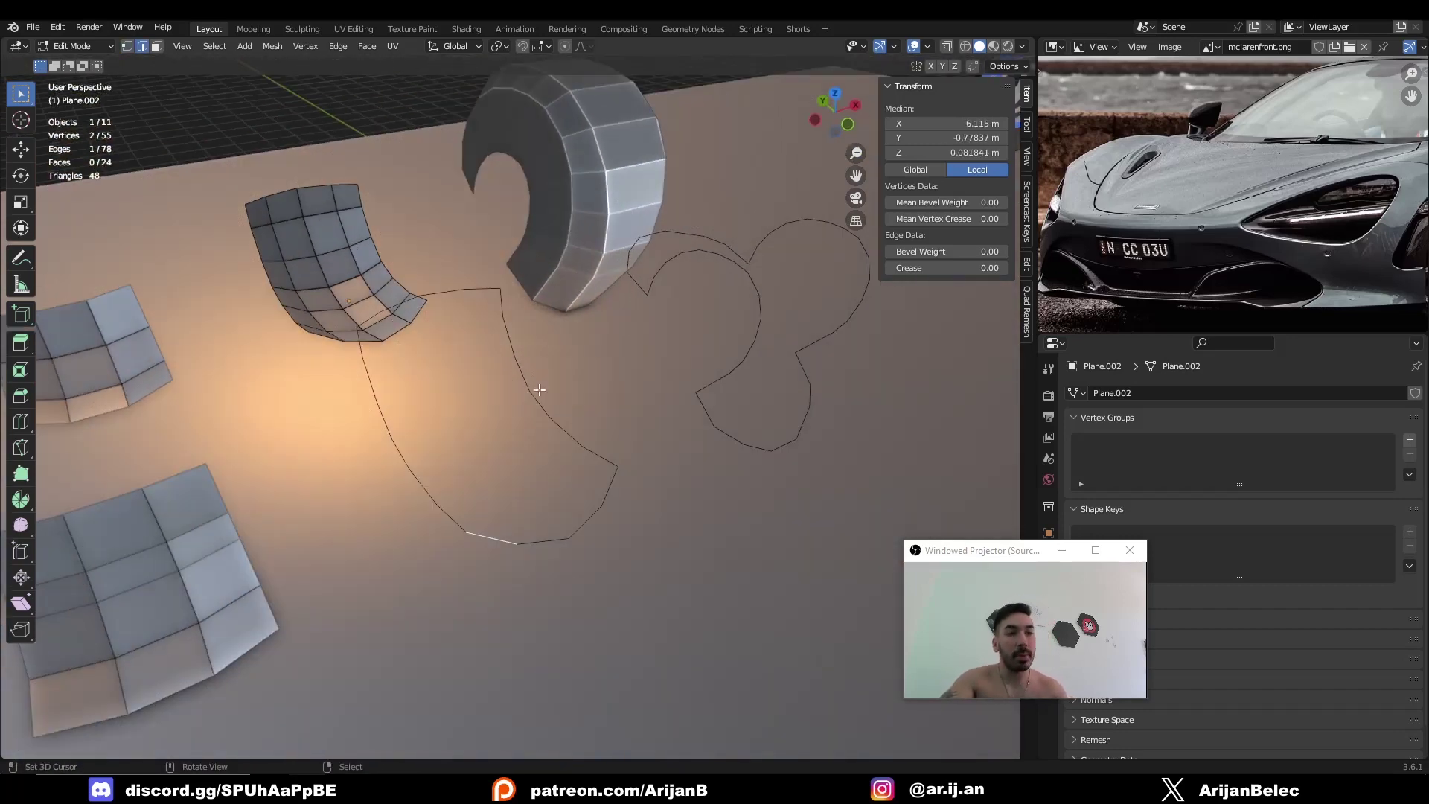
Select the whole boundary loop of the curved outline and apply Grid Fill to it
left_click(515, 347, "alt")
middle_click_drag(516, 347, 401, 306)
key("Tab")
key("Tab")
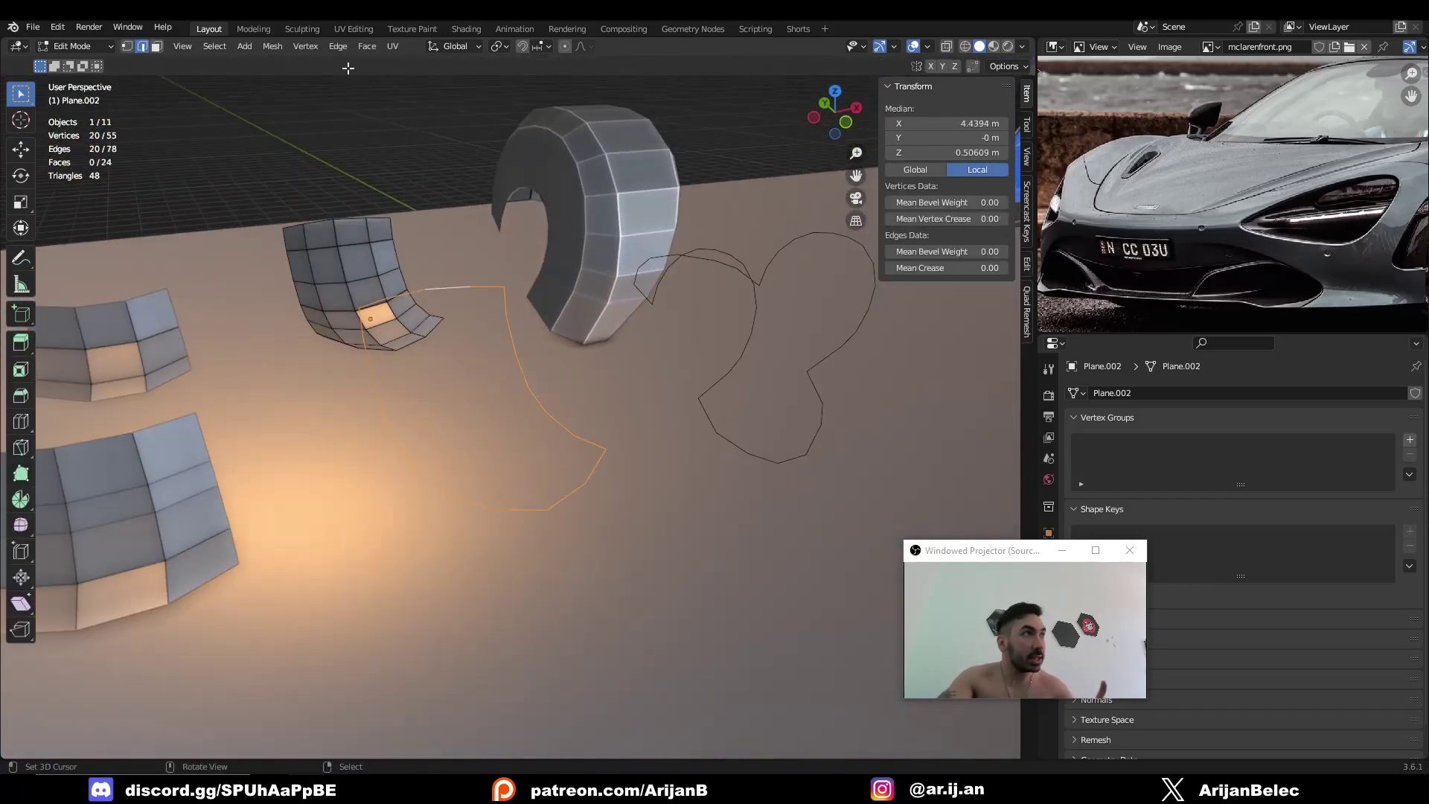
key("ctrl+f")
left_click(431, 225)
middle_click_drag(358, 437, 375, 490)
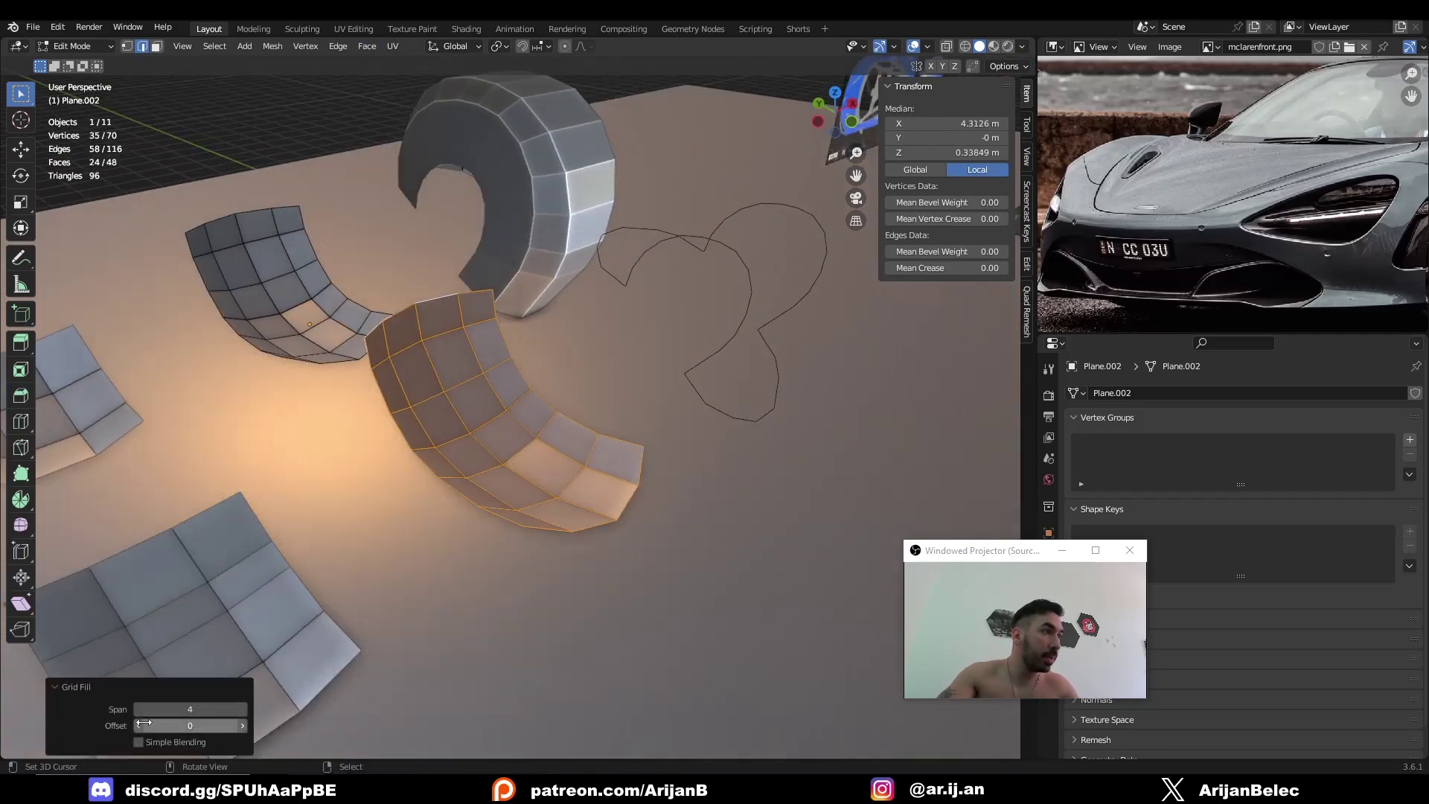
Set the Grid Fill span to 6, raise the offset until the face rows align with the corners, and return to Object Mode
left_click_drag(184, 710, 223, 710)
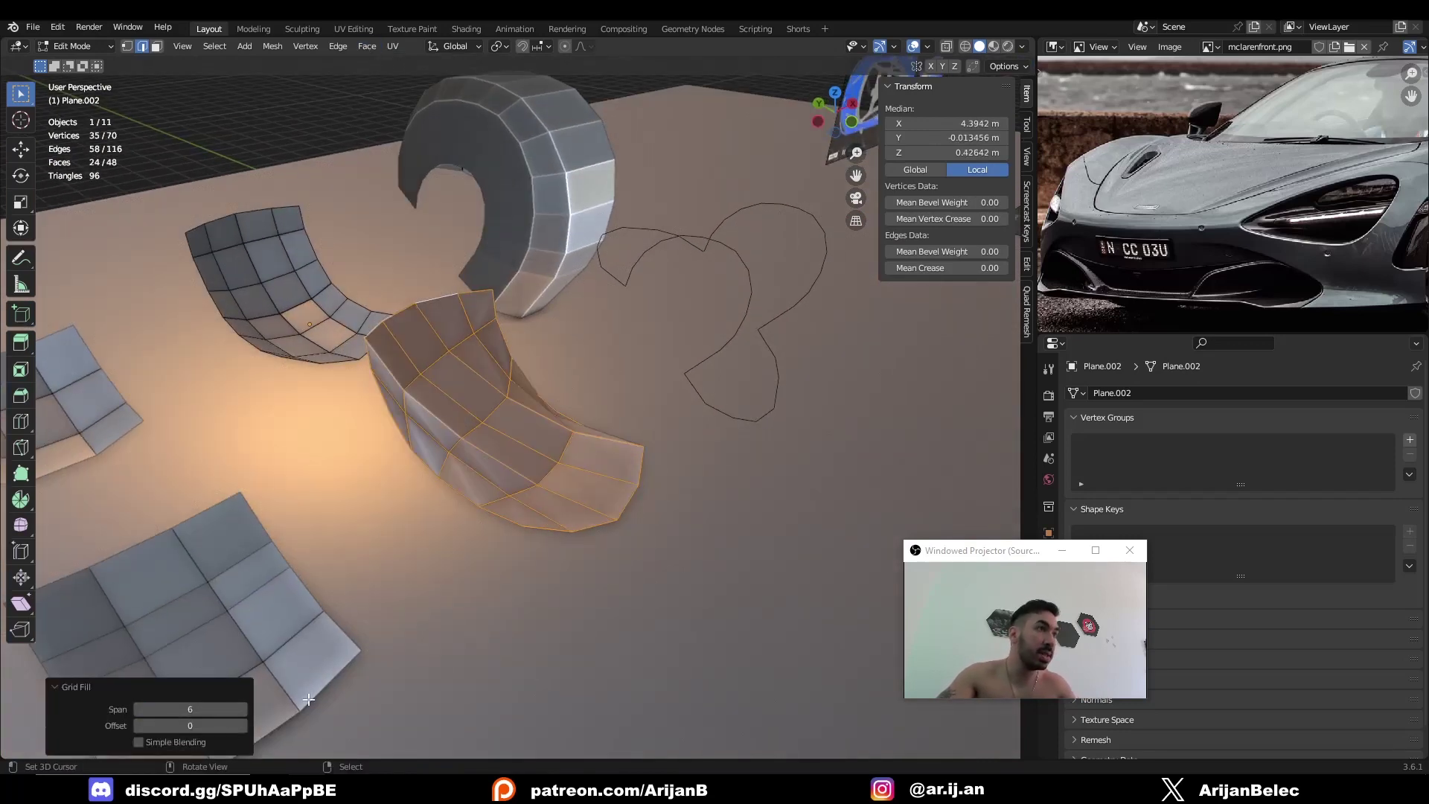
left_click(242, 725)
left_click(243, 725)
left_click(243, 725)
left_click(243, 725)
middle_click_drag(387, 573, 404, 411)
middle_click_drag(549, 369, 484, 431)
key("Tab")
Open the remaining strongly curled outline in Edit Mode and select the edge path along its short end between the two corners
left_click(609, 363)
scroll(469, 437, "up", 2)
key("Tab")
key("2")
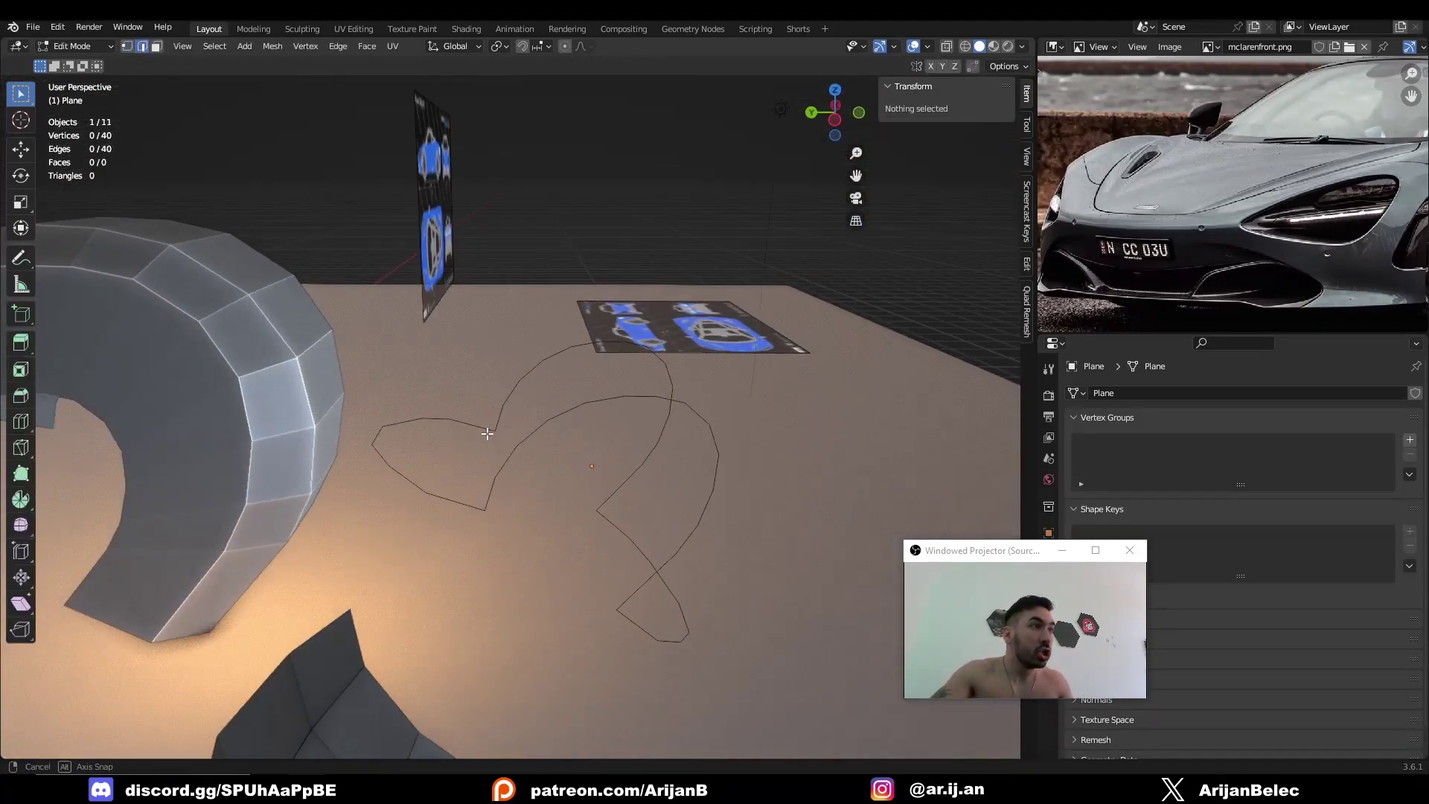
right_click(471, 429)
left_click(473, 509, "ctrl")
middle_click_drag(473, 509, 599, 450)
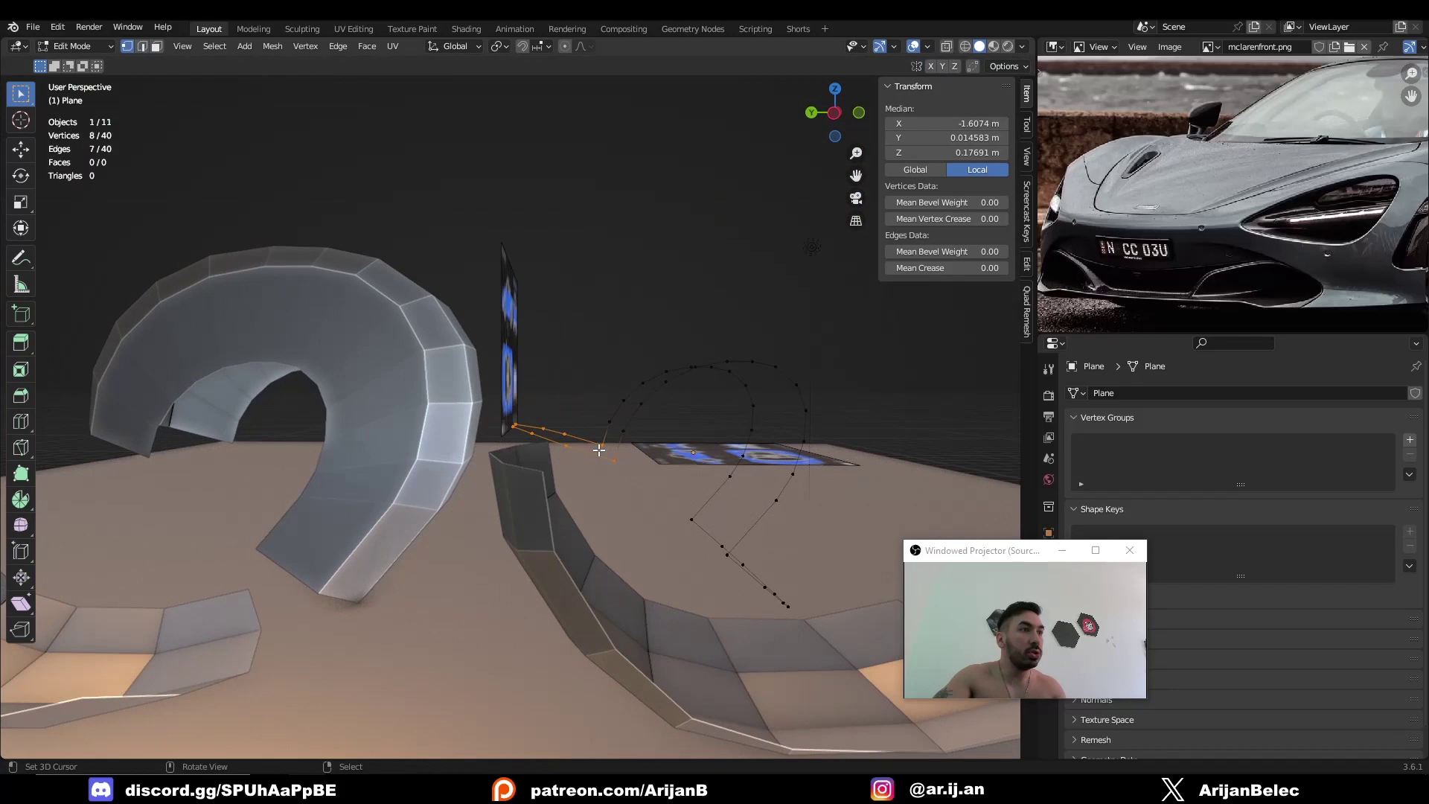
middle_click_drag(833, 526, 682, 565)
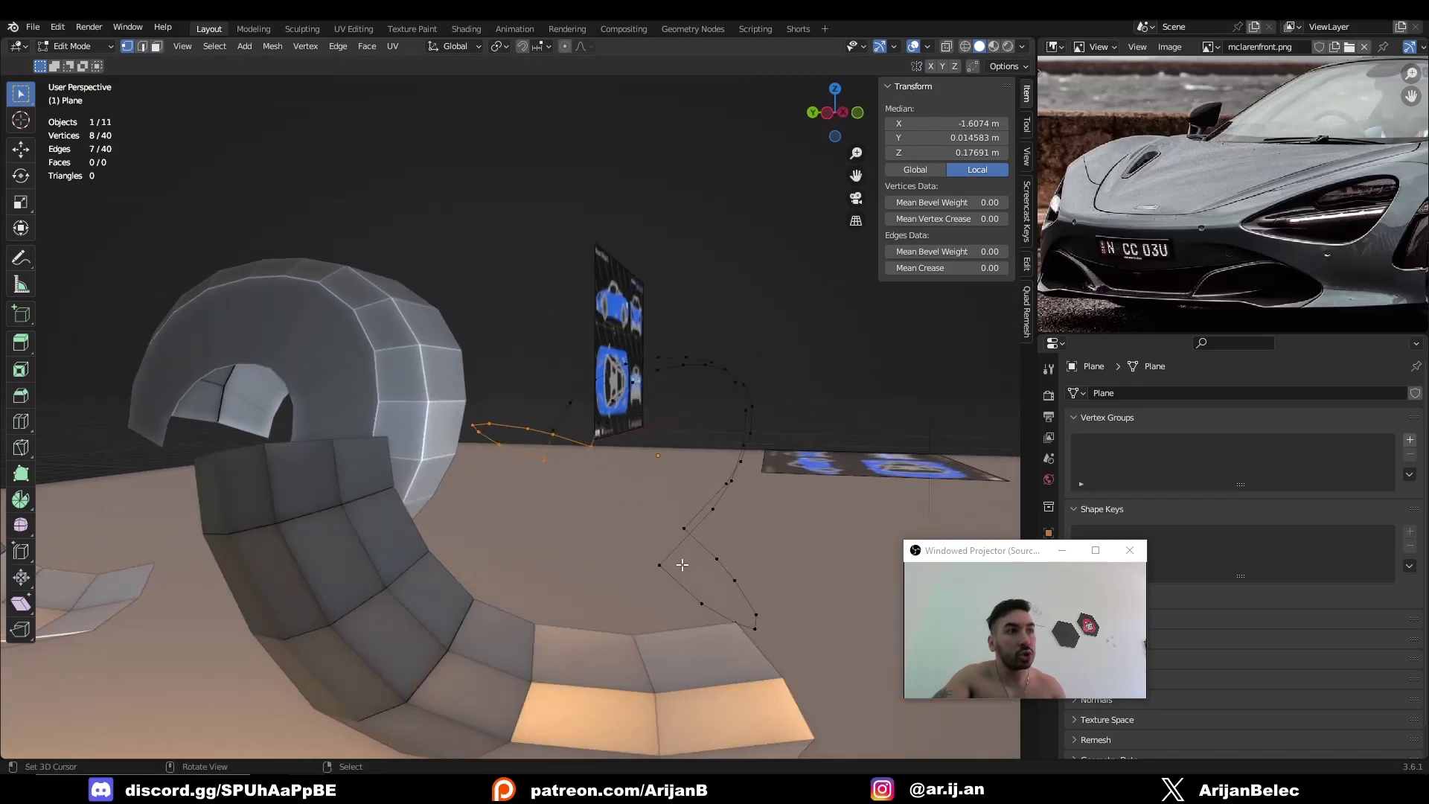
middle_click_drag(598, 605, 567, 617)
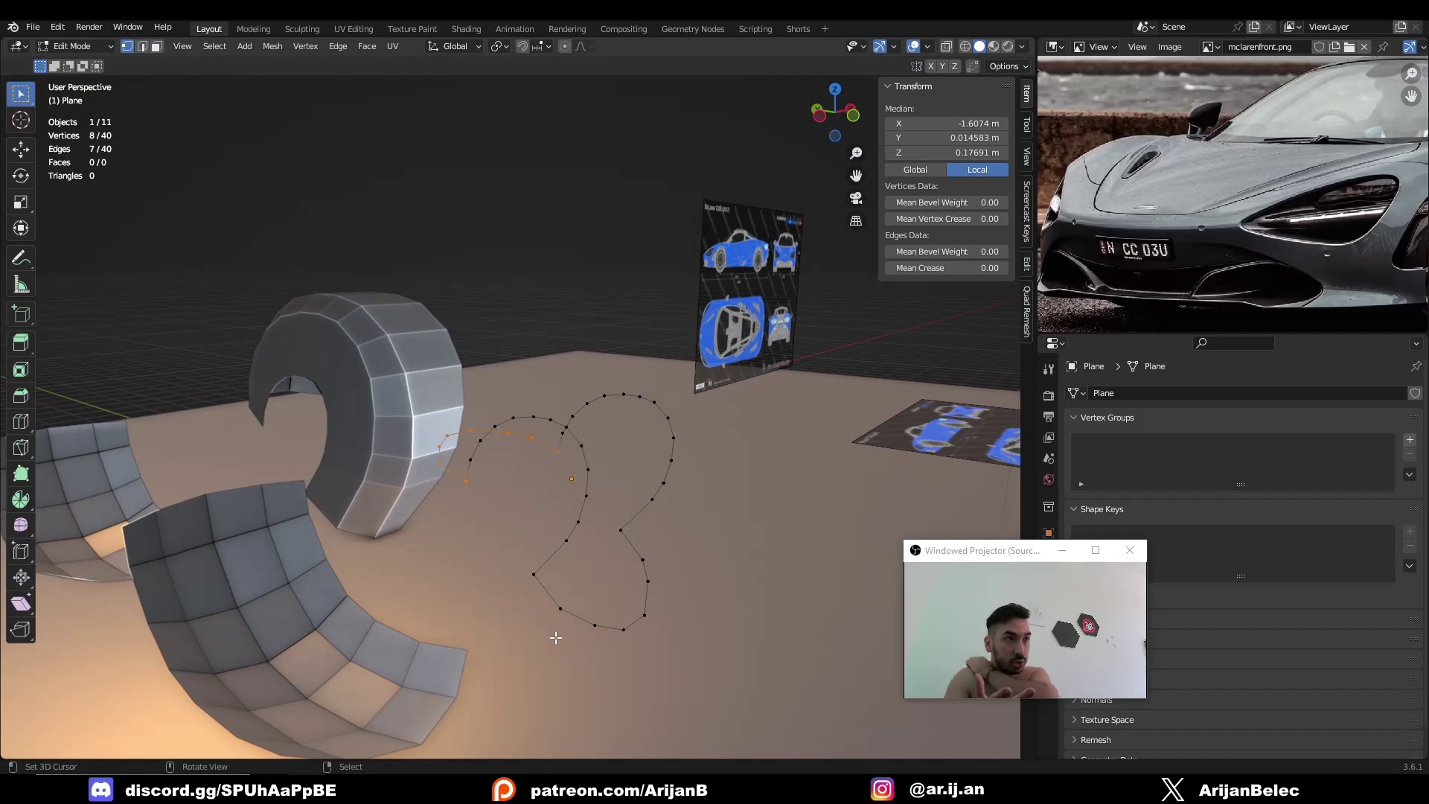
Try Grid Fill on the entire curled outline and inspect the resulting faces from several angles
key("a")
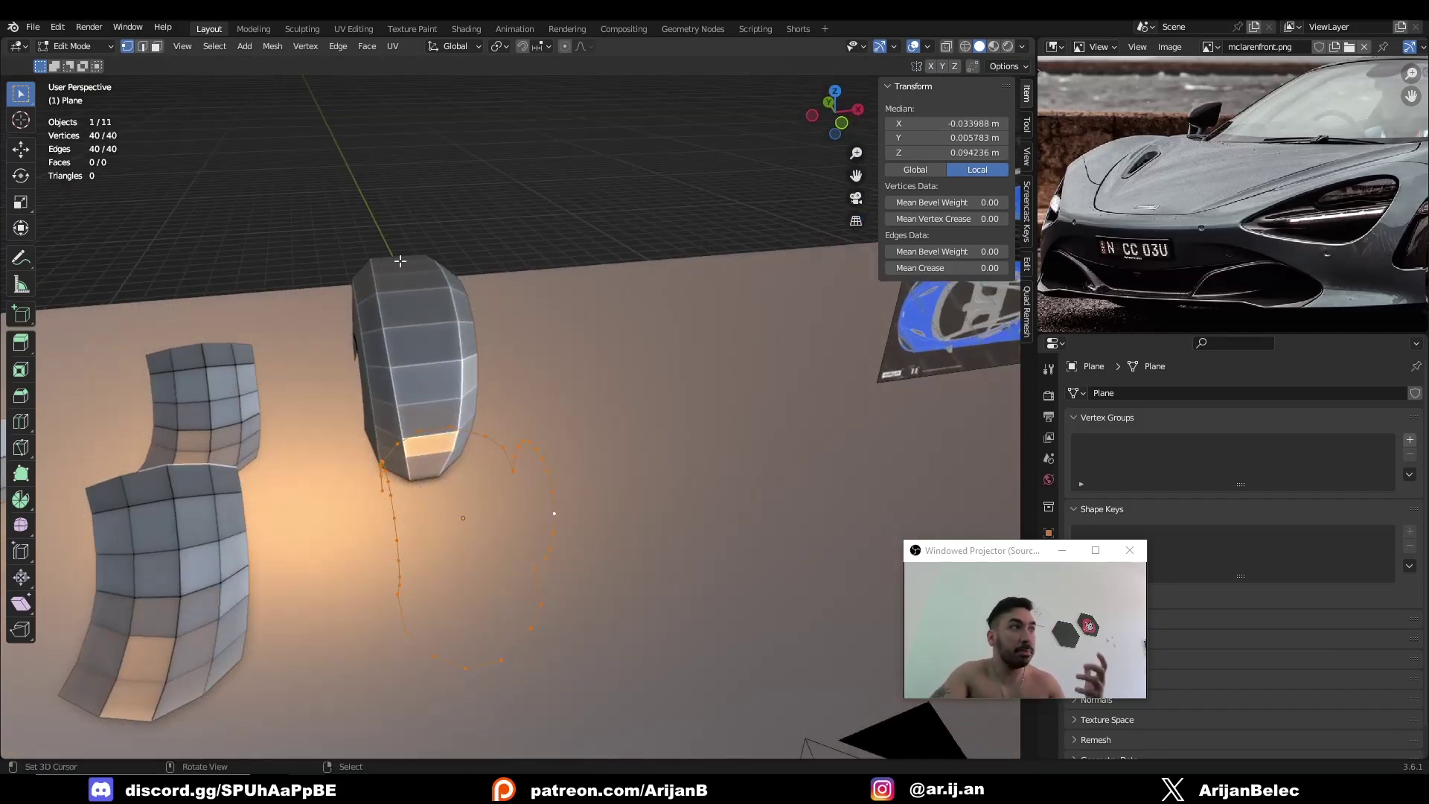
key("ctrl+f")
left_click(425, 212)
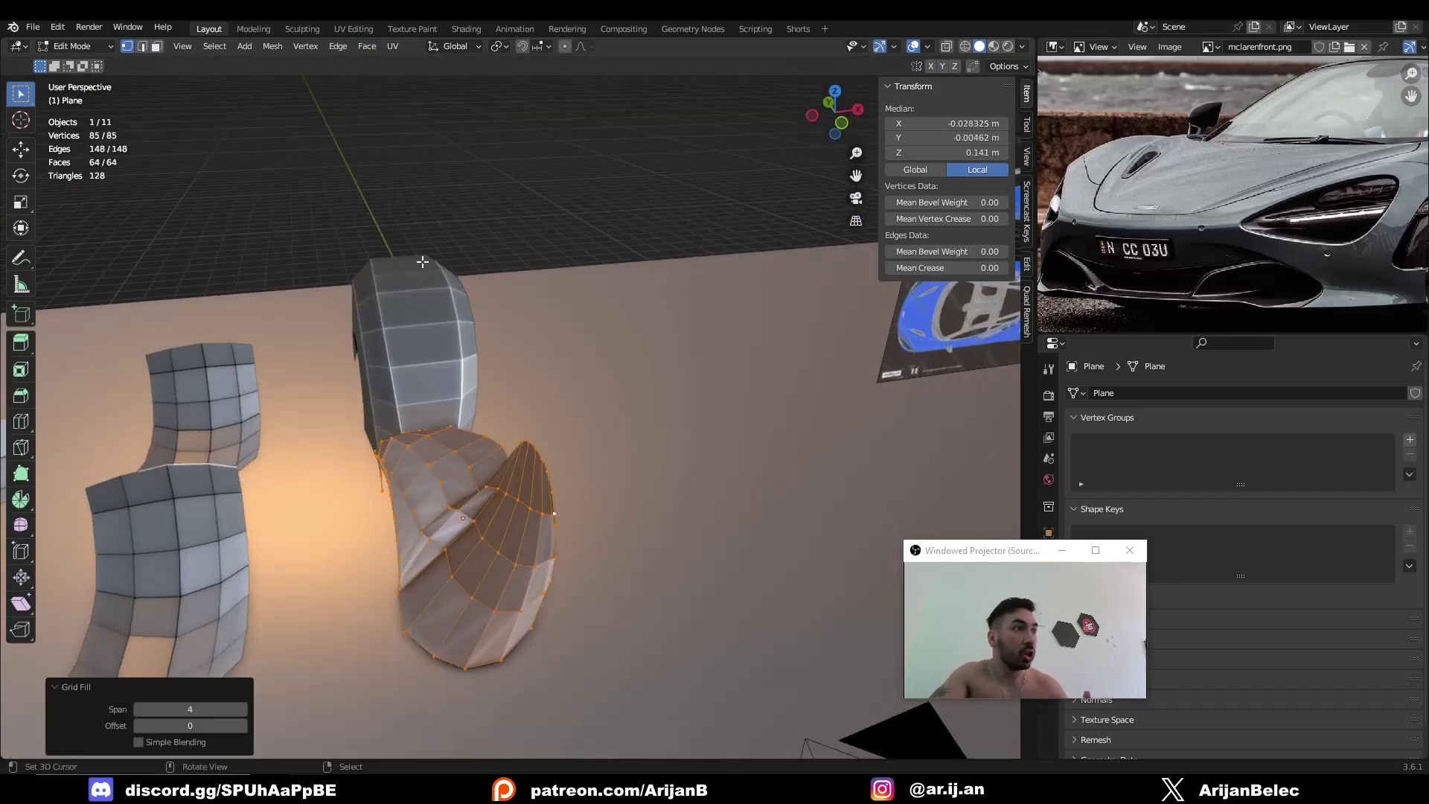
middle_click_drag(422, 261, 579, 457)
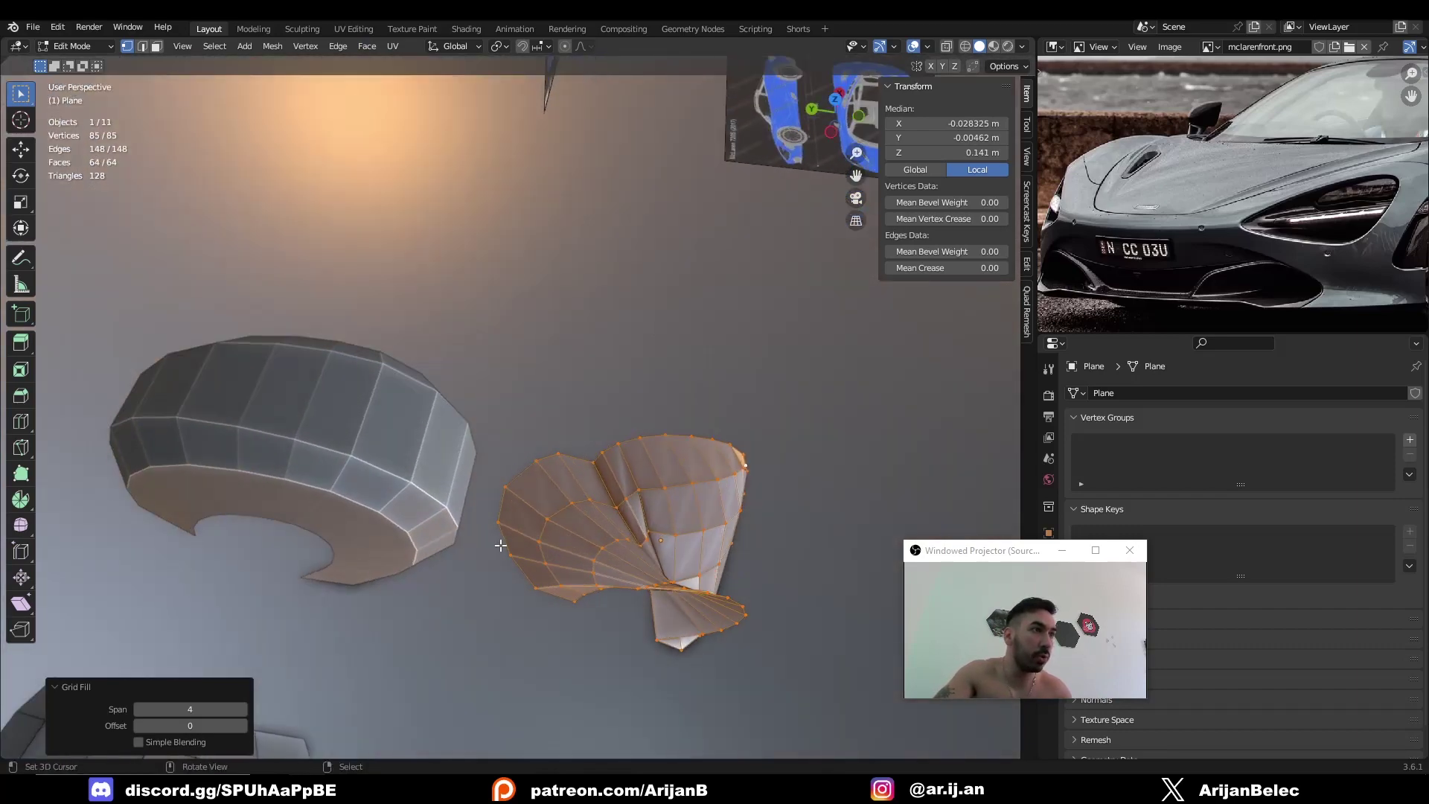
middle_click_drag(517, 576, 452, 583)
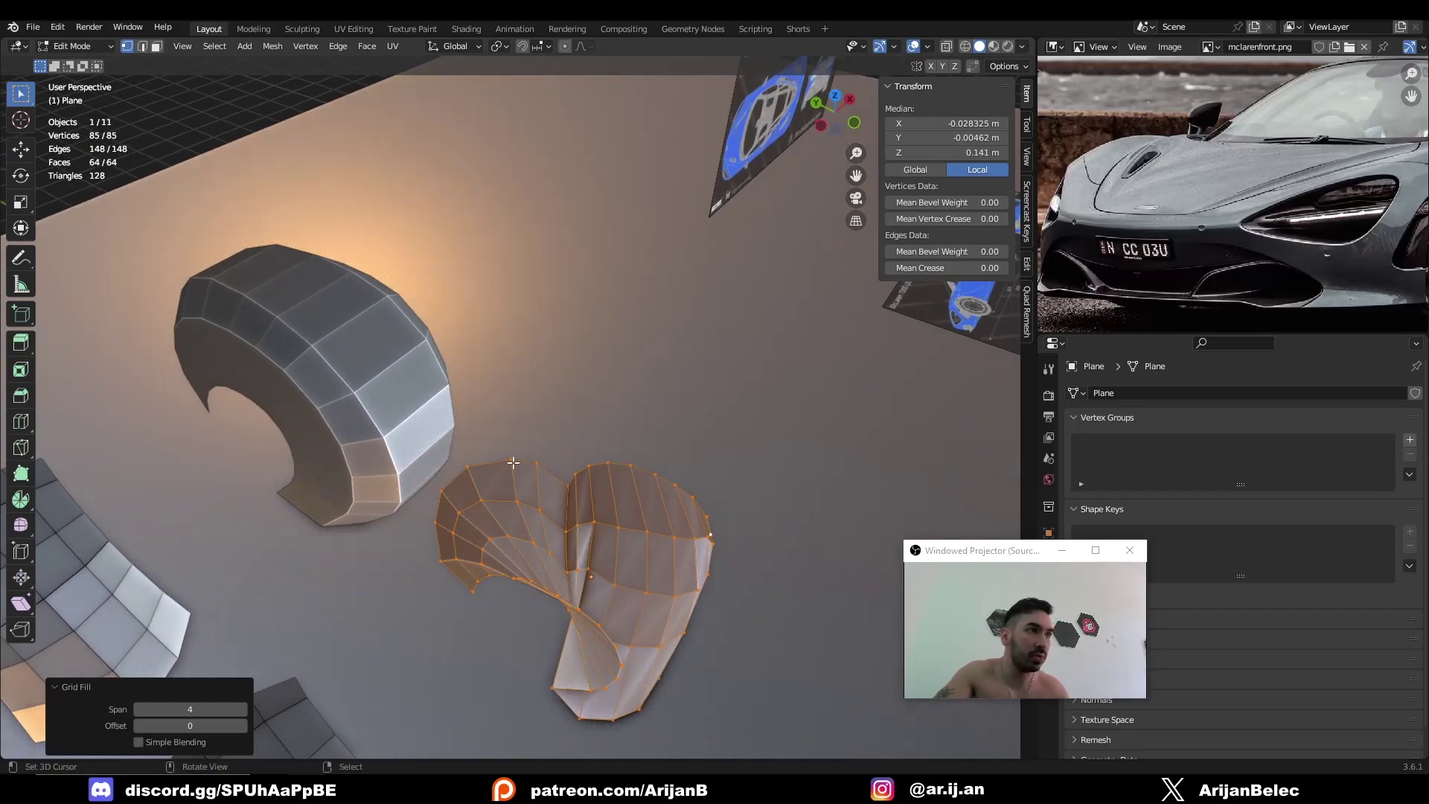
Try a Grid Fill span of 7 on the curled outline
left_click(209, 710)
type("7")
key("Return")
middle_click_drag(468, 579, 406, 517)
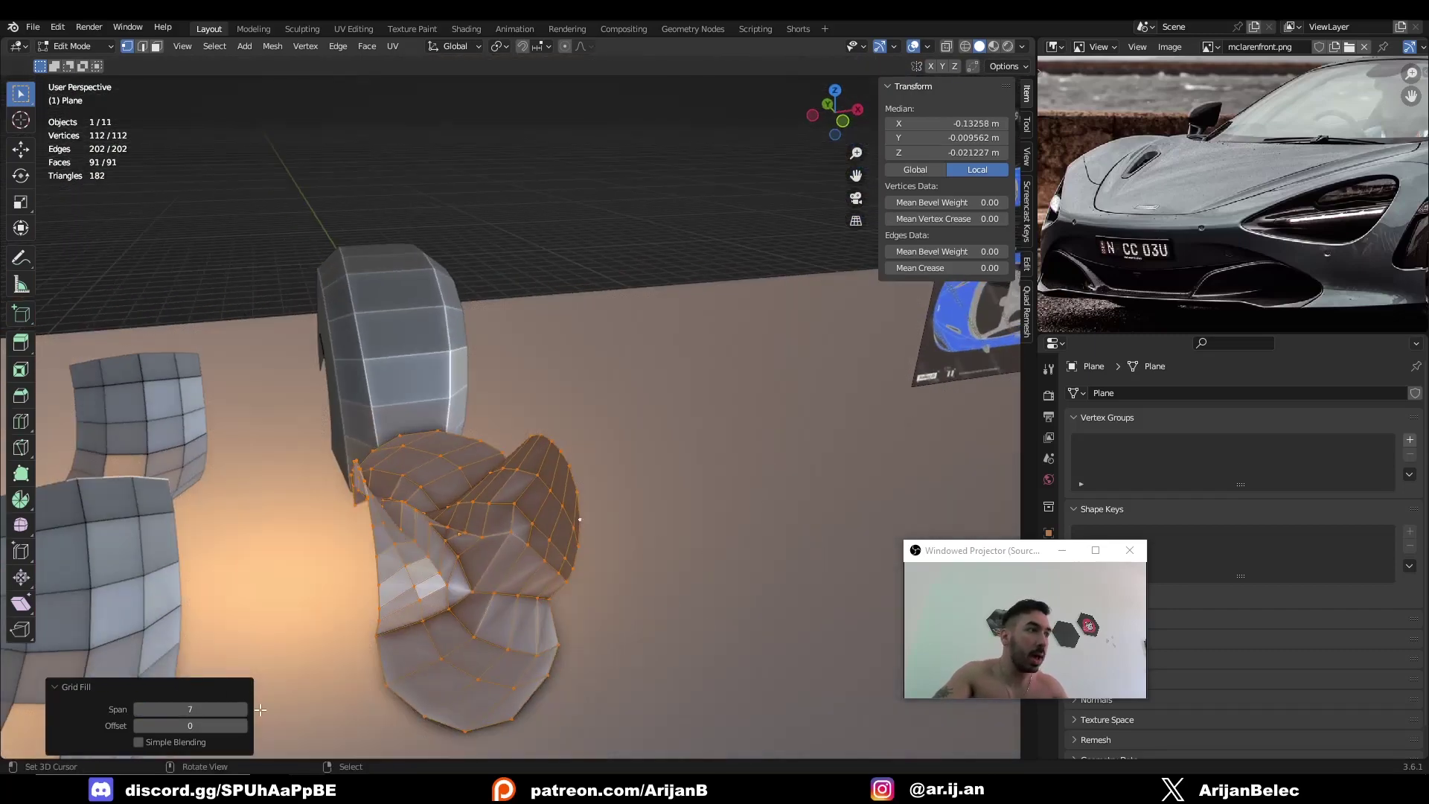
Try shifting the Grid Fill offset through values up to 41, and undo the fill on the curled outline
left_click_drag(210, 722, 227, 721)
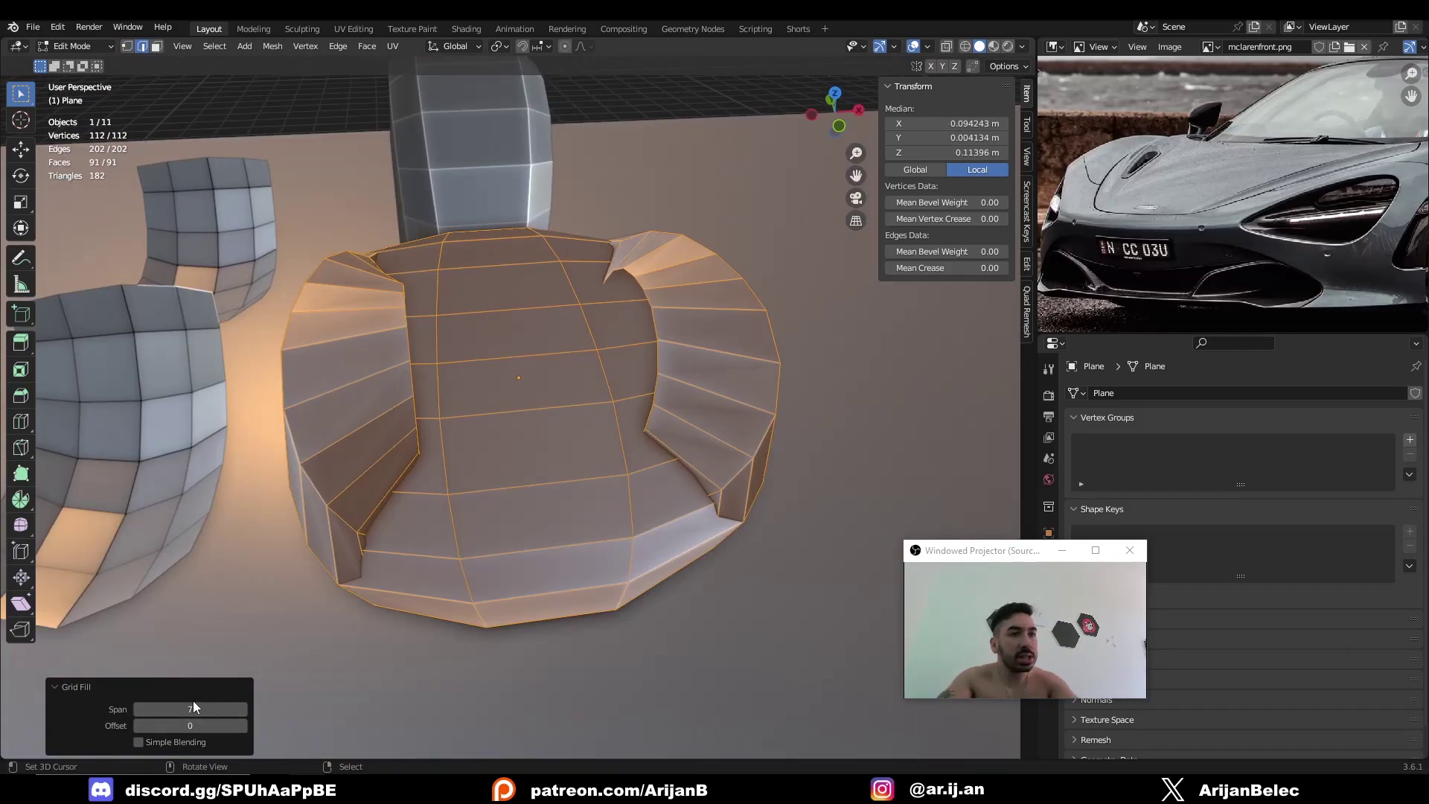
middle_click_drag(335, 535, 357, 510)
left_click_drag(191, 725, 231, 724)
scroll(190, 726, "up", 20, "ctrl")
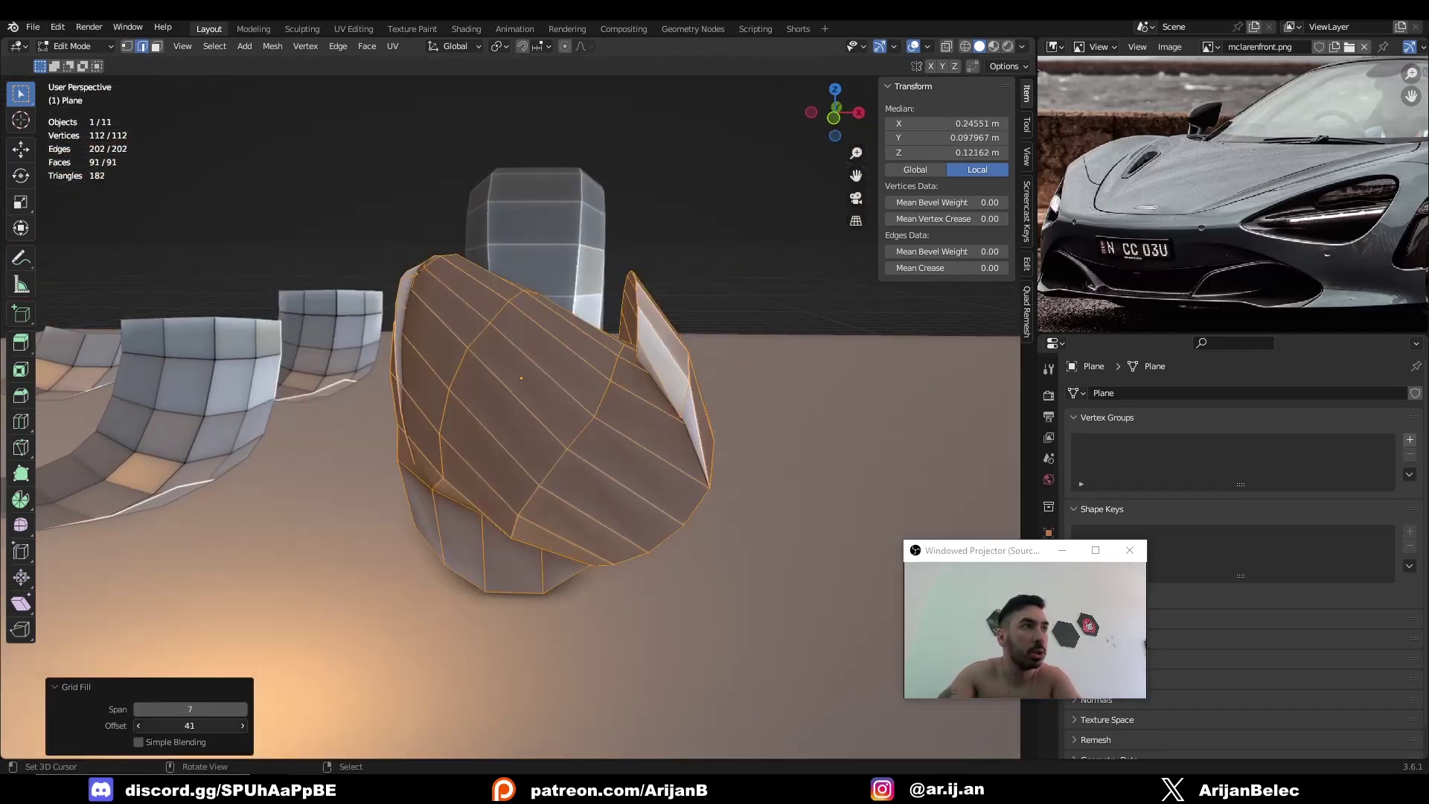
middle_click_drag(629, 439, 561, 450)
key("ctrl+z")
middle_click_drag(439, 380, 497, 353)
key("ctrl+z")
Select the edge path along the curled outline's long inner side and check its edge count with the Statistics overlay
left_click(461, 497, "ctrl")
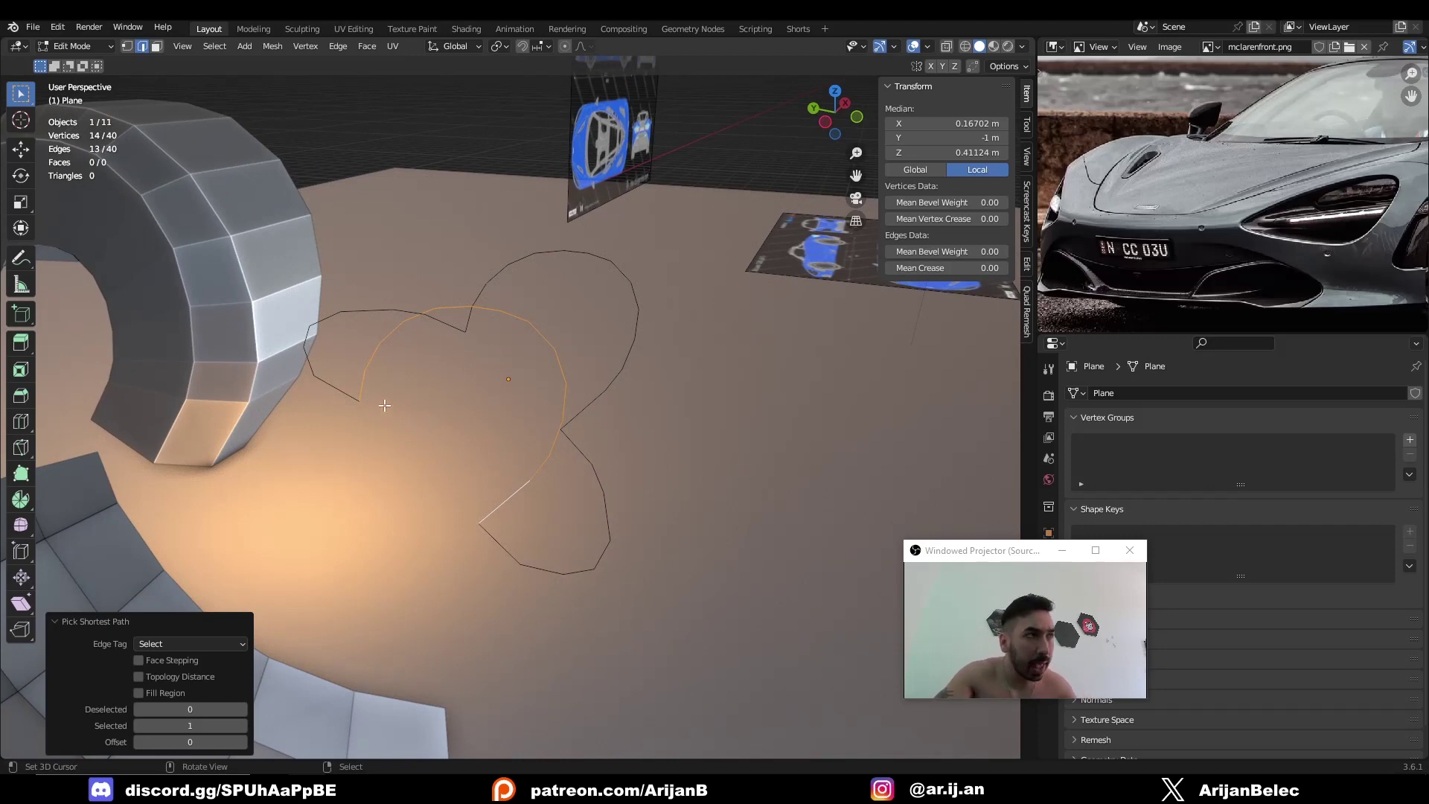
middle_click_drag(384, 405, 377, 422)
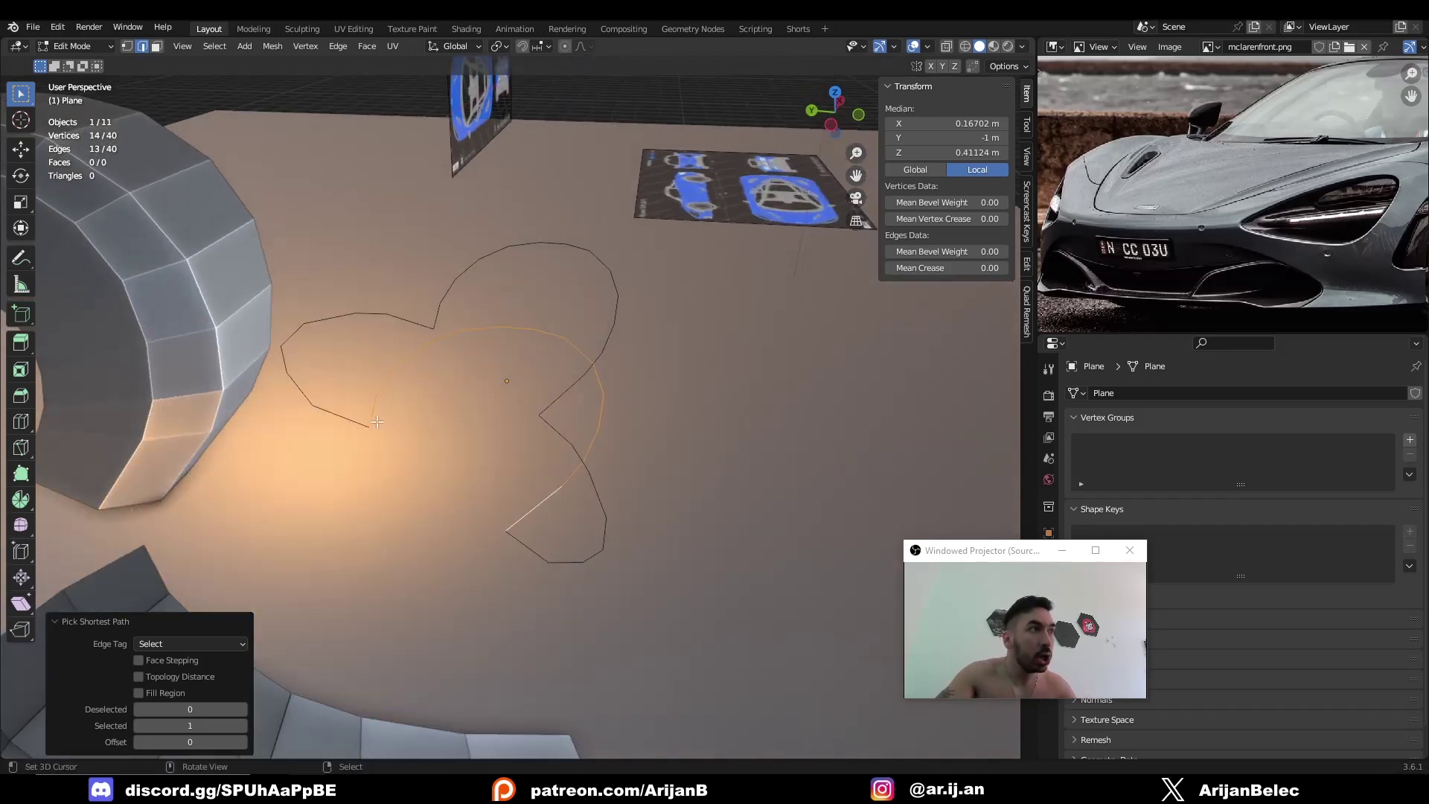
left_click(927, 46)
left_click(845, 168)
left_click(845, 168)
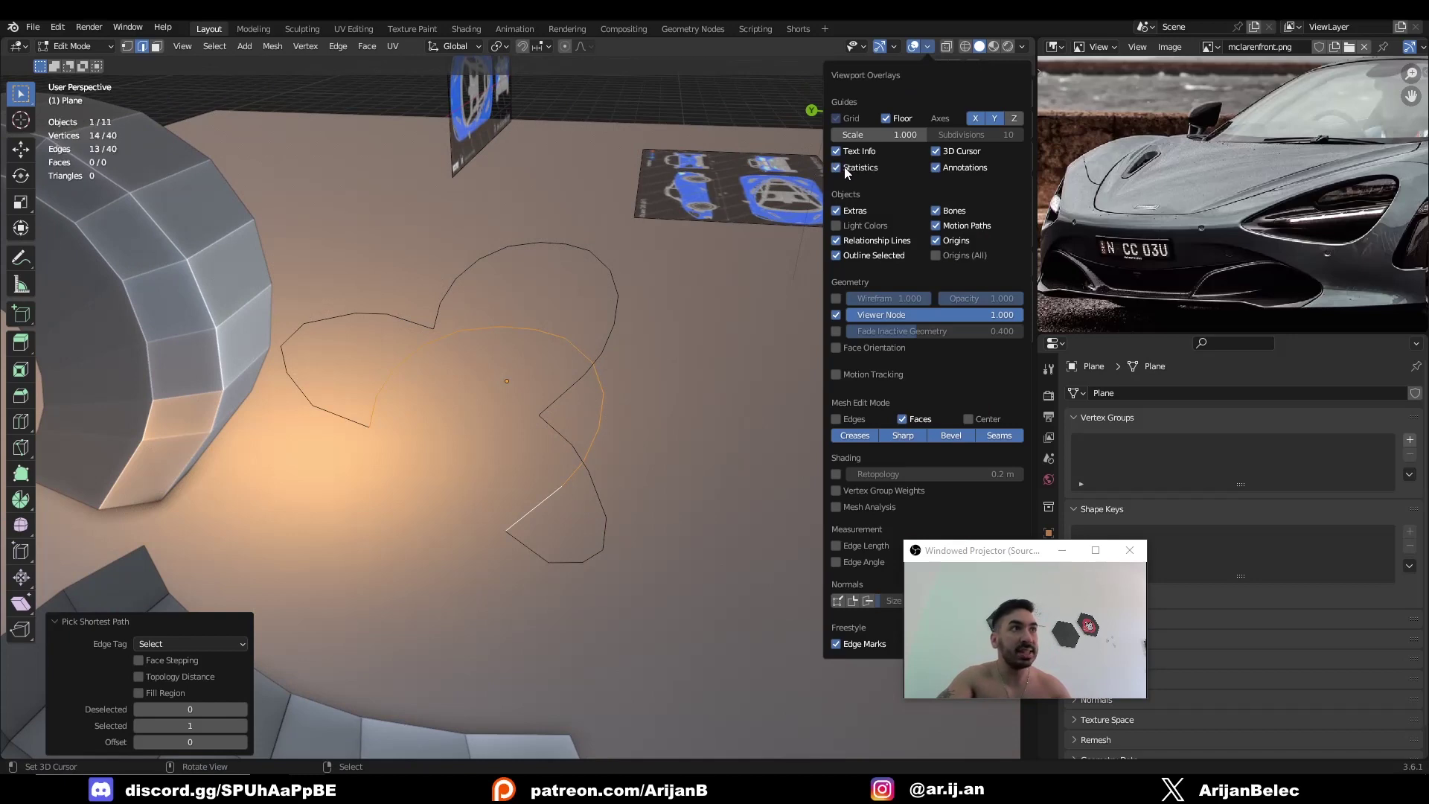
middle_click_drag(370, 319, 89, 156)
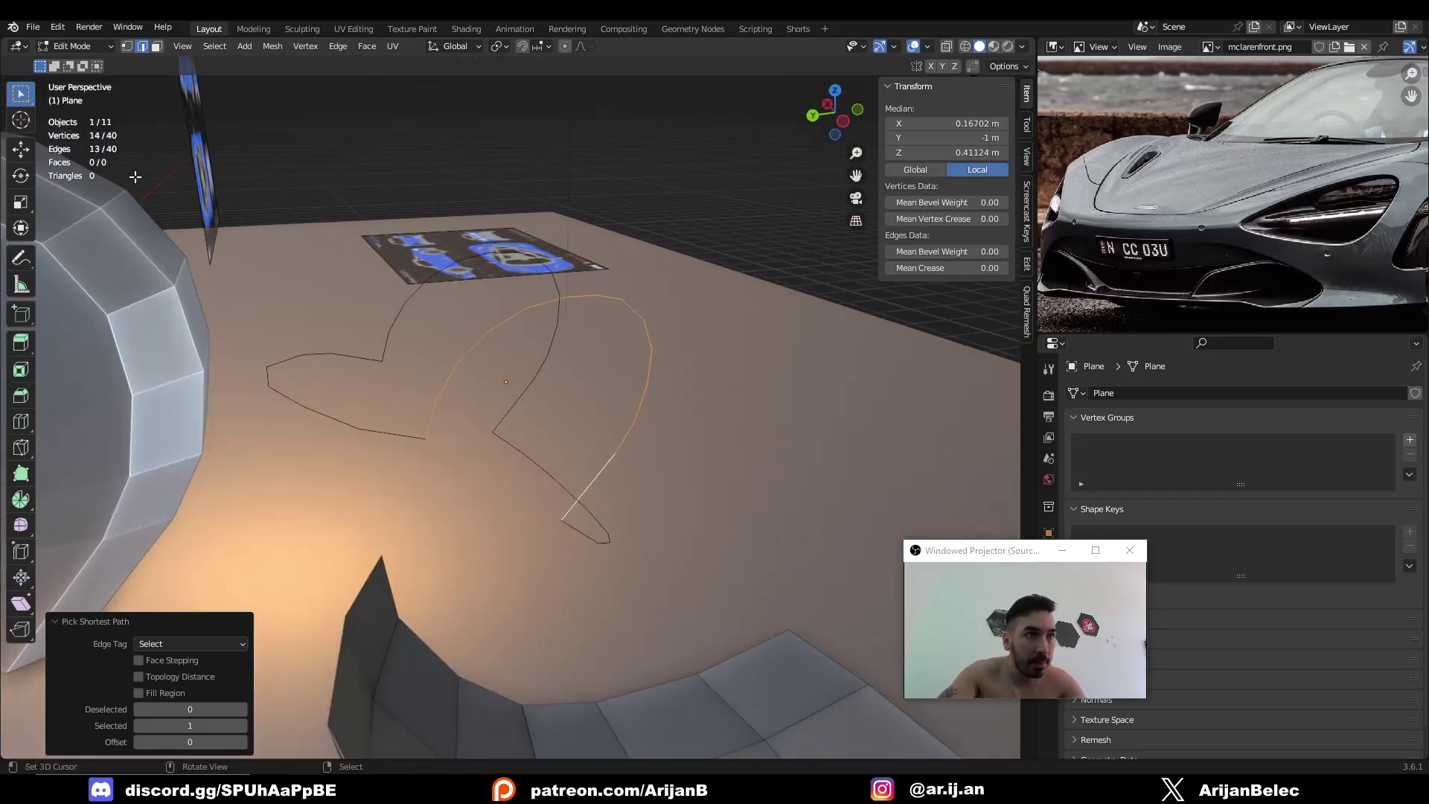
middle_click_drag(527, 440, 161, 225)
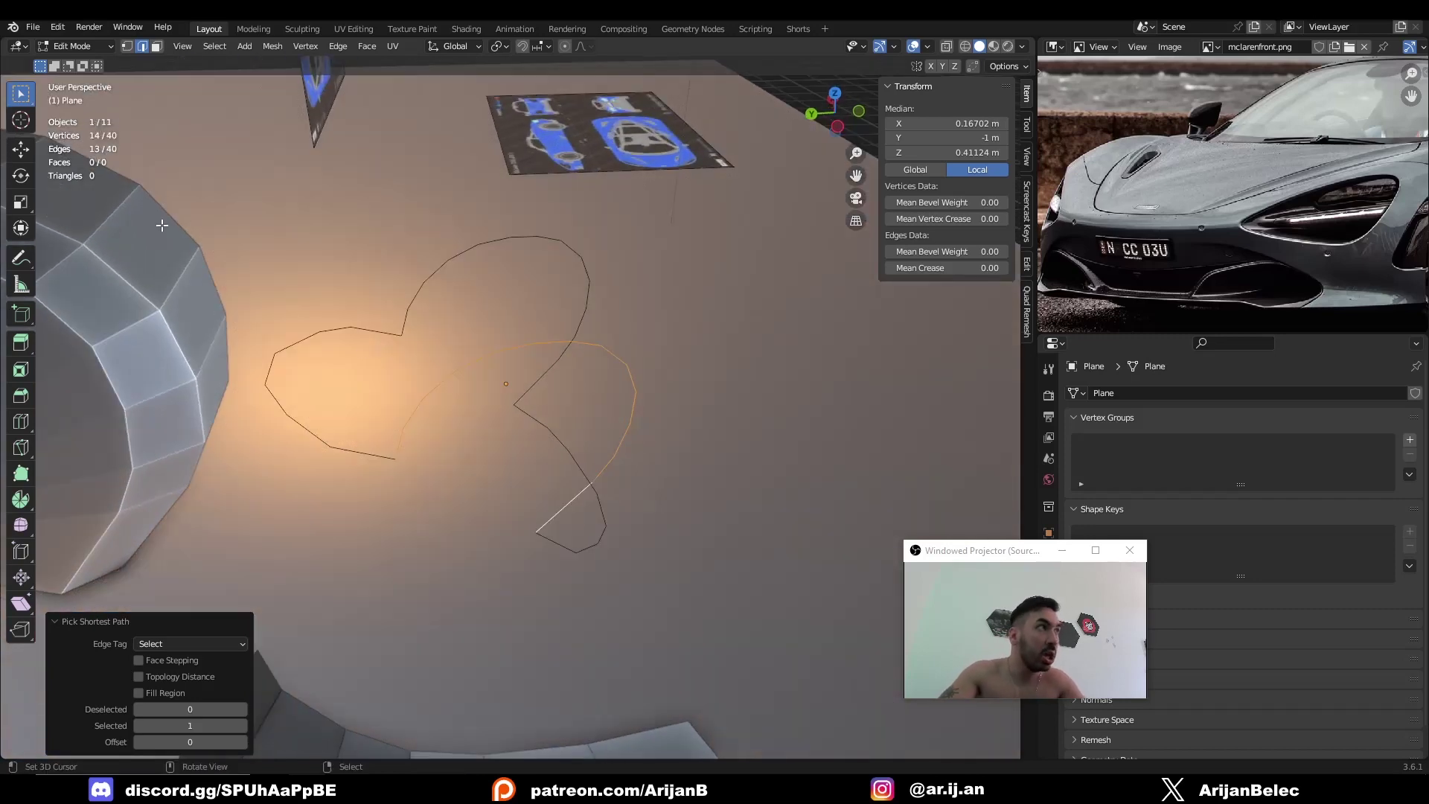
middle_click_drag(272, 333, 368, 355)
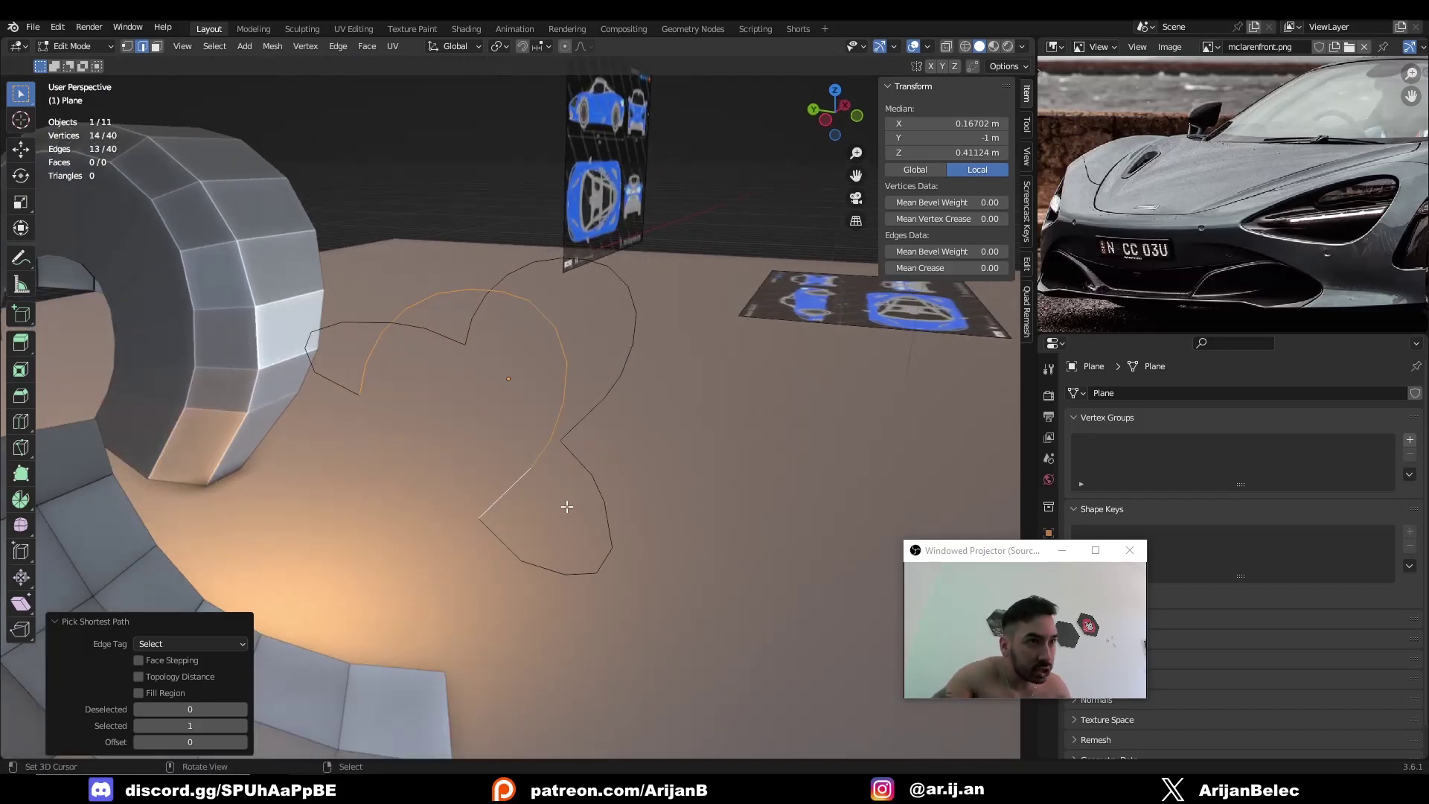
Select all edges of the curled outline and apply Grid Fill with a span of 13
key("a")
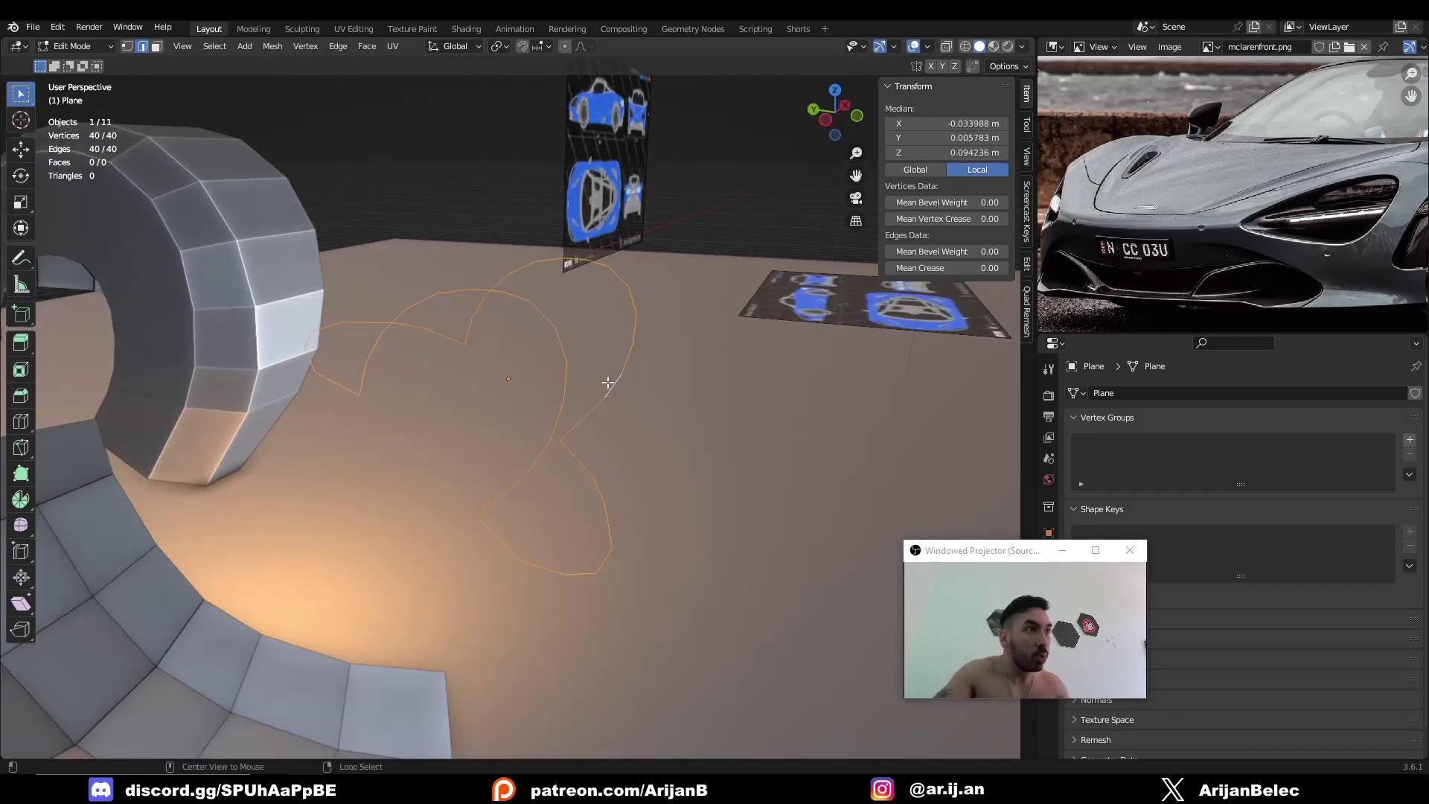
left_click(378, 47)
left_click(370, 46)
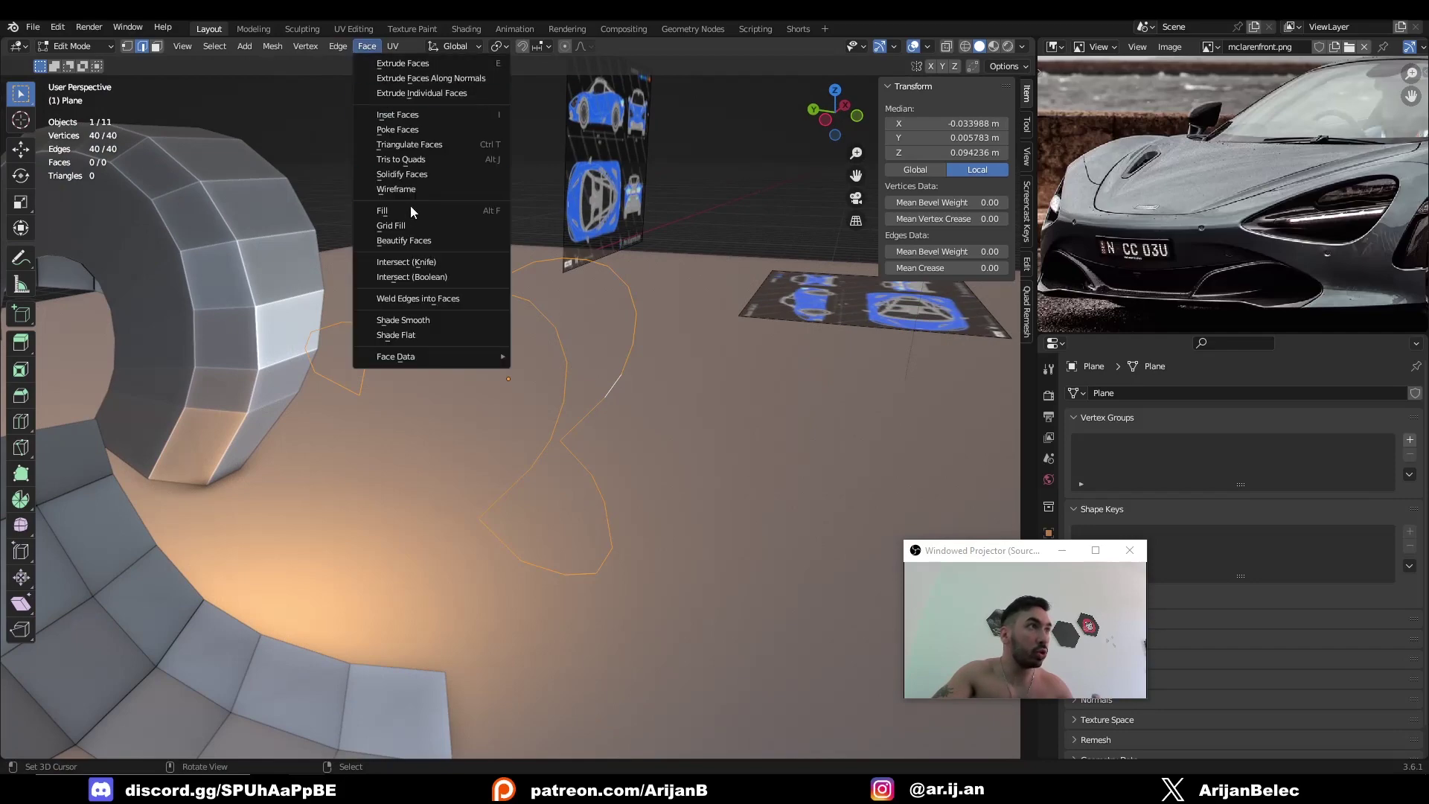
left_click(396, 239)
left_click(188, 708)
type("13")
key("Return")
middle_click_drag(521, 446, 389, 345)
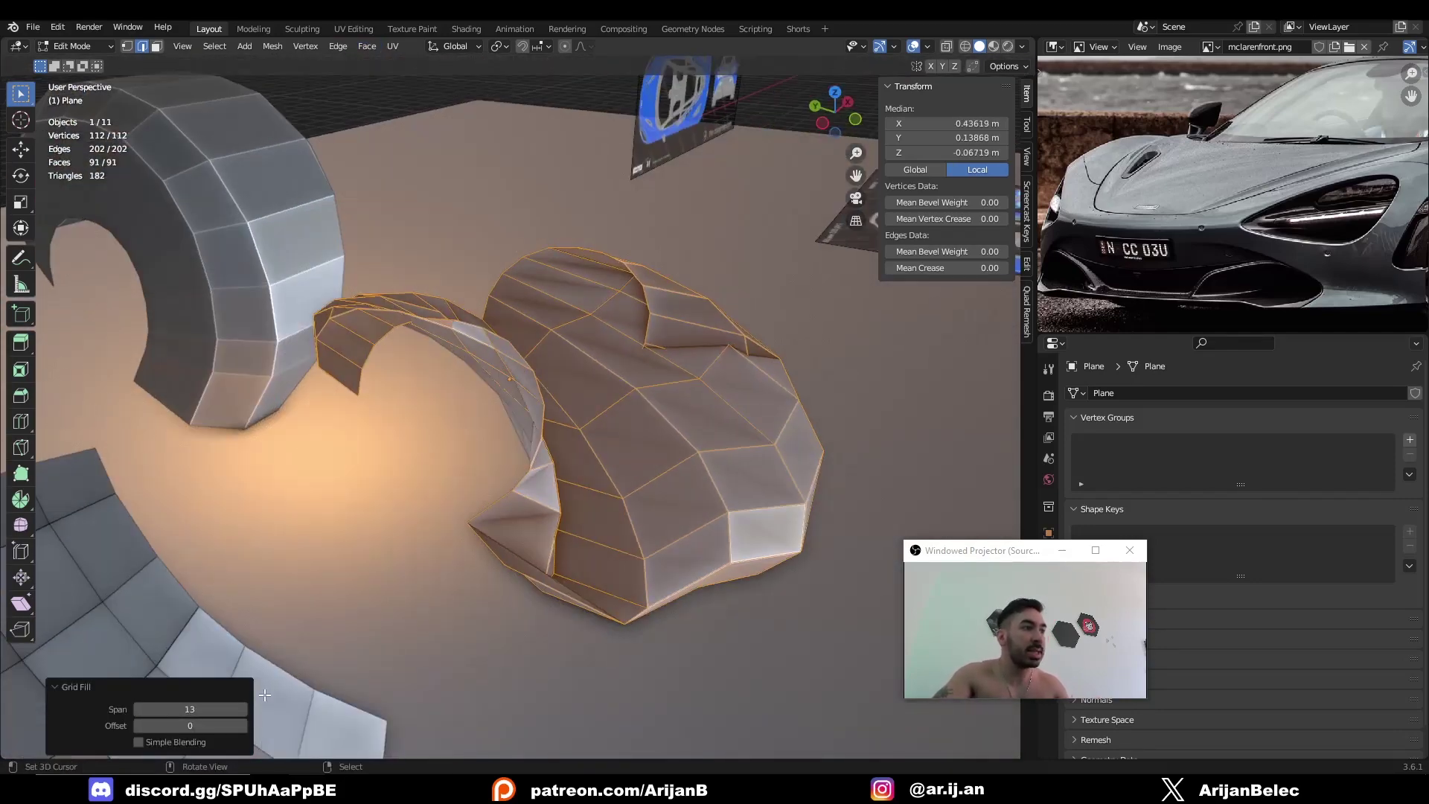
Set the Grid Fill offset to 7, inspect the curled surface, and return to Object Mode
left_click_drag(189, 725, 223, 726)
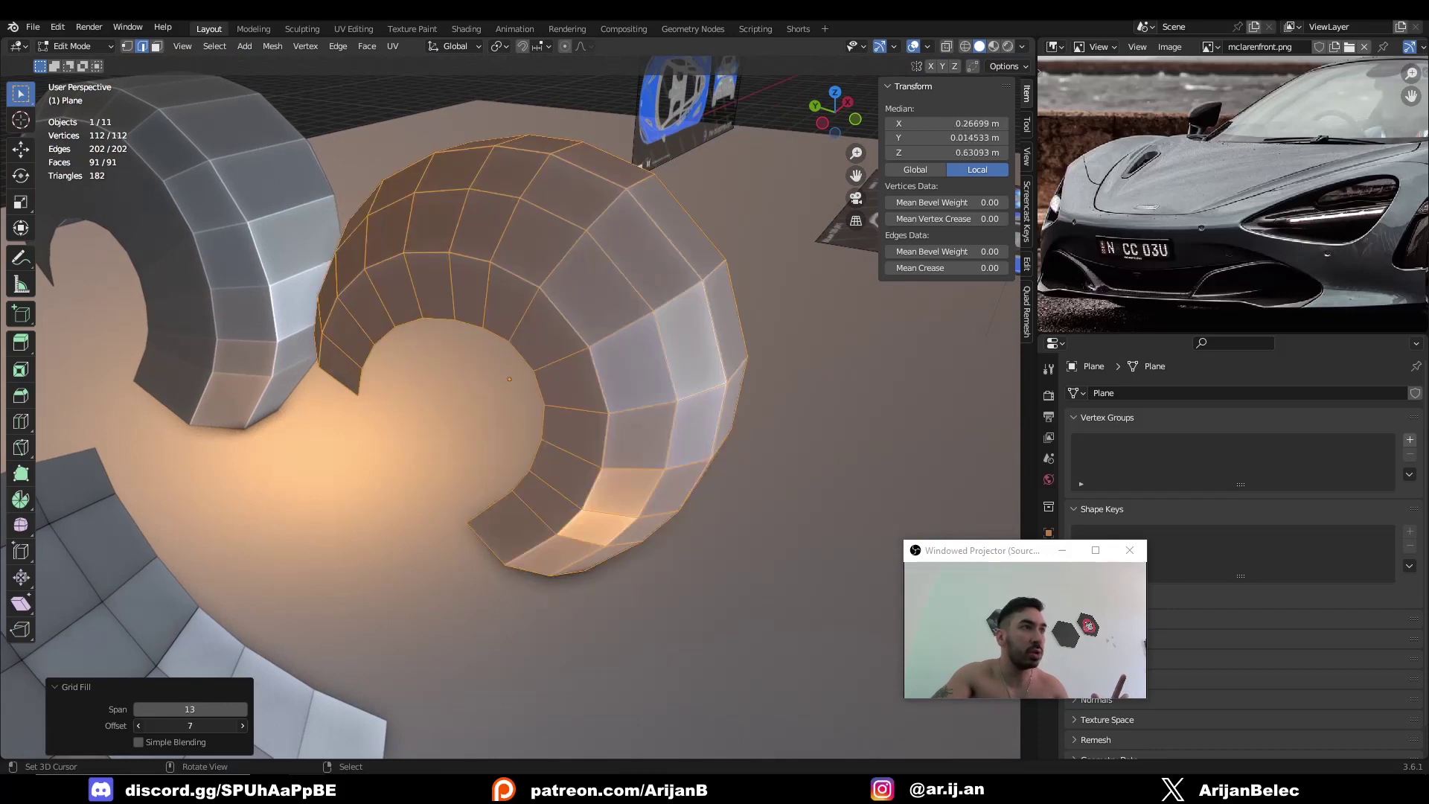
middle_click_drag(358, 476, 250, 427)
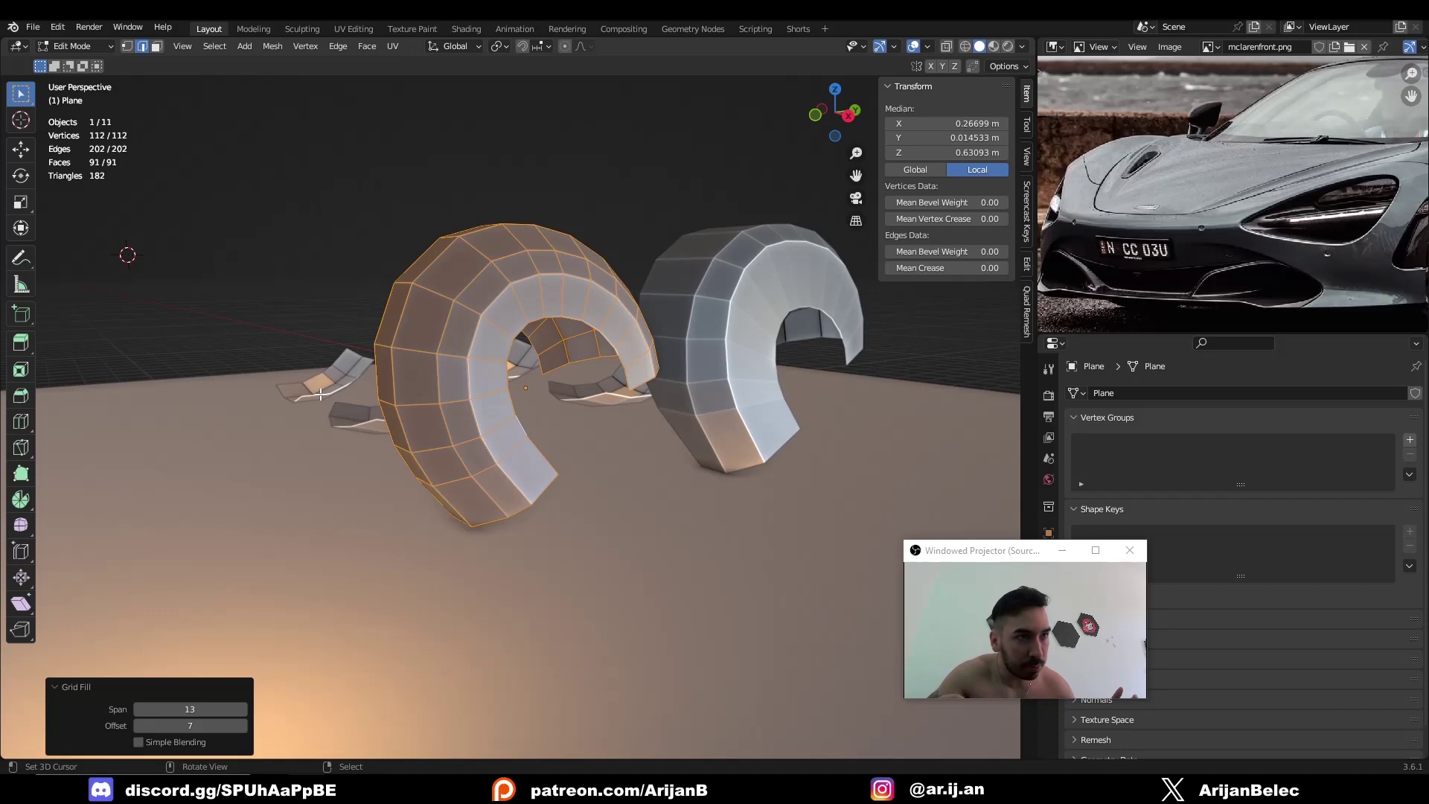
scroll(320, 394, "down", 5)
key("Tab")
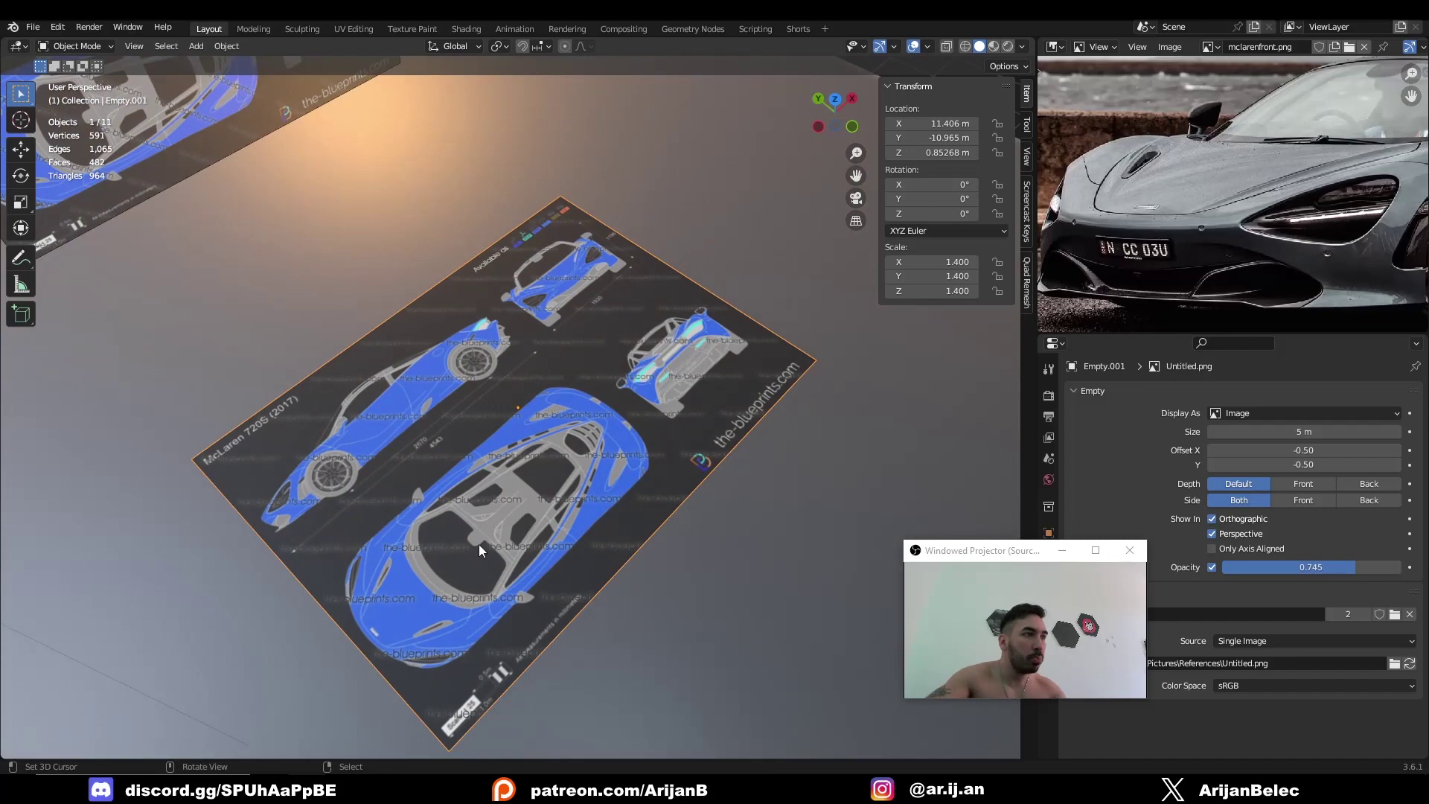
Examine the McLaren 720S blueprint images in perspective, top, right and front views, ending close on the nose of the side profile
scroll(479, 544, "down", 2)
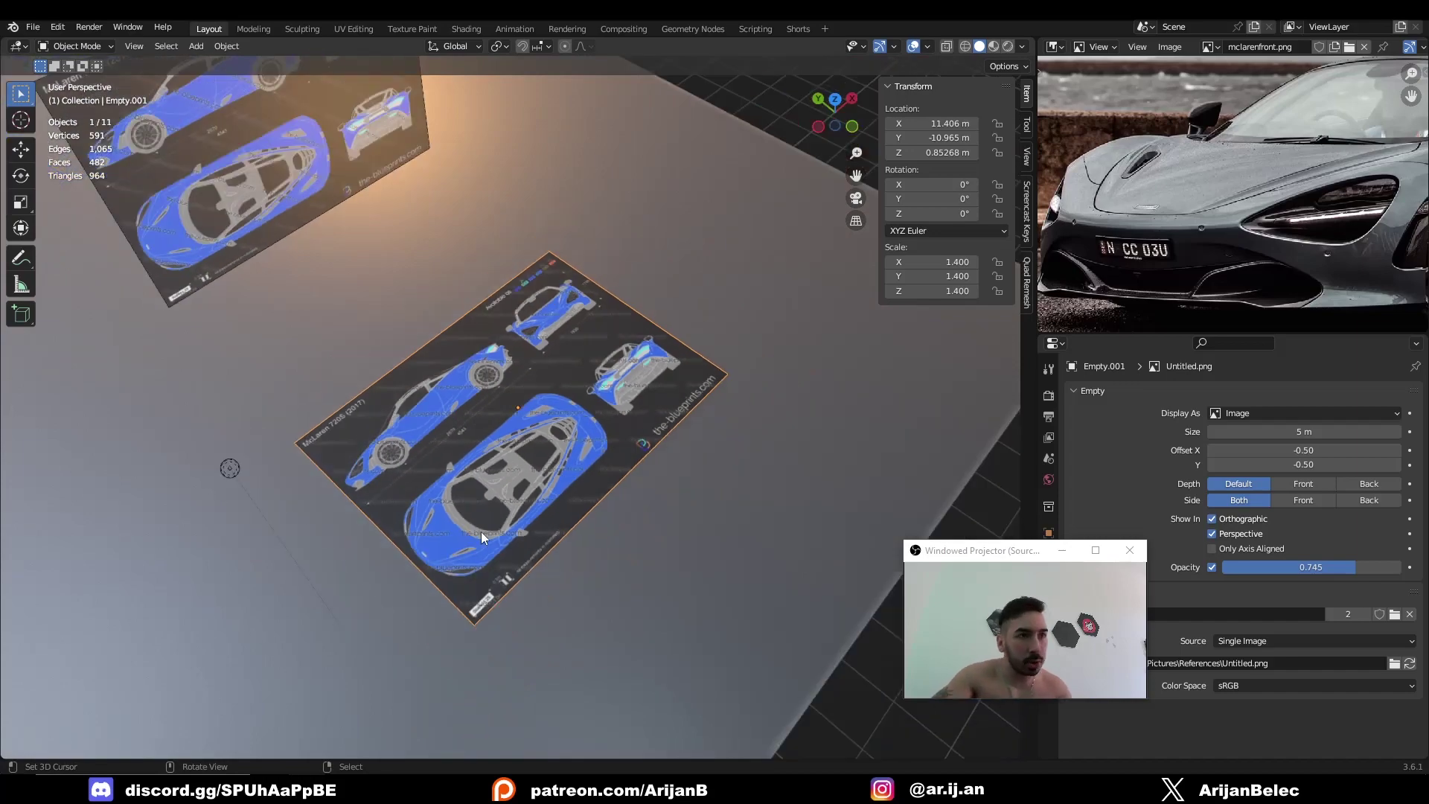
middle_click_drag(481, 531, 547, 509)
middle_click_drag(343, 344, 232, 257)
middle_click_drag(364, 257, 498, 327)
key("KP_7")
middle_click_drag(565, 410, 621, 483, "shift")
key("KP_3")
key("KP_1")
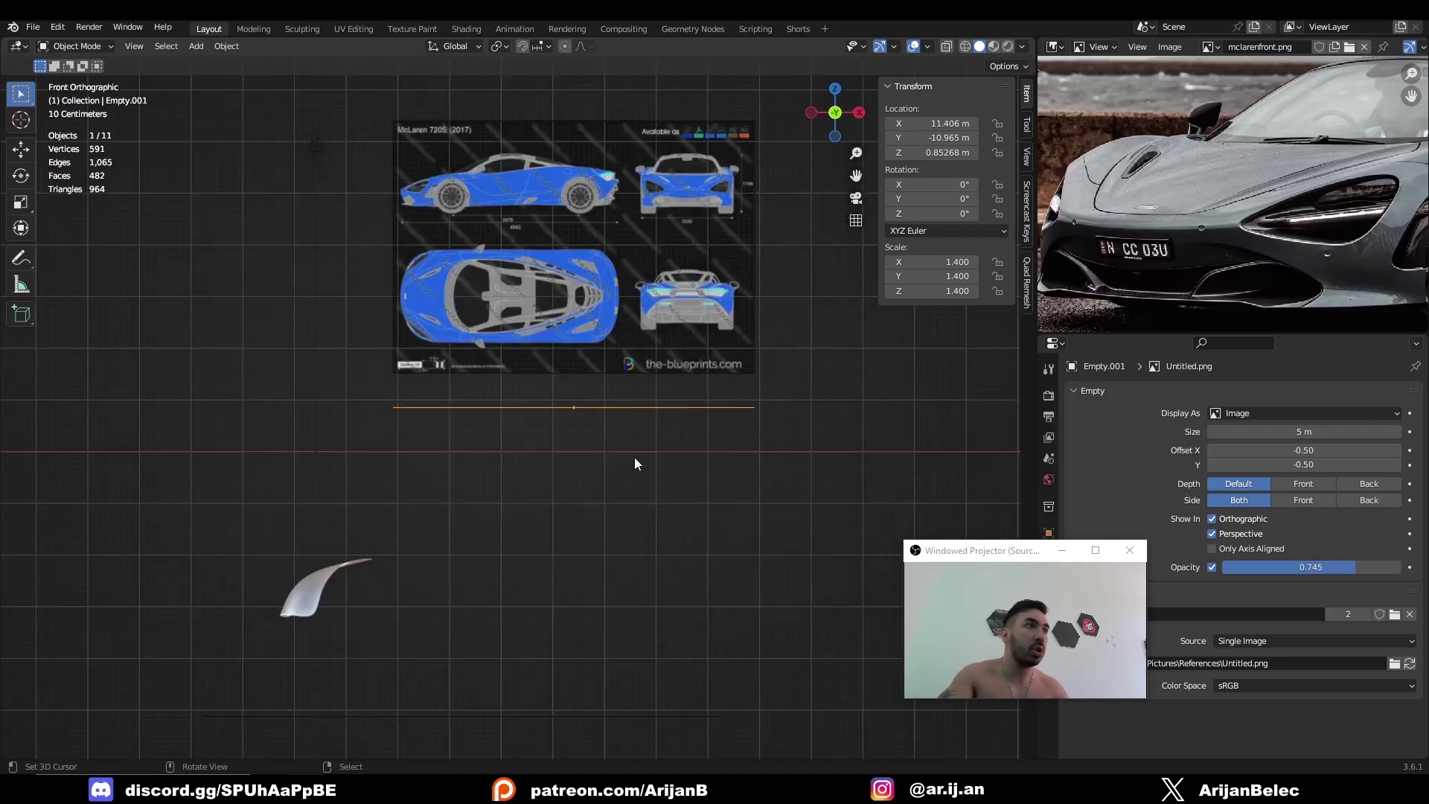
scroll(634, 462, "up", 5)
scroll(447, 484, "down", 1)
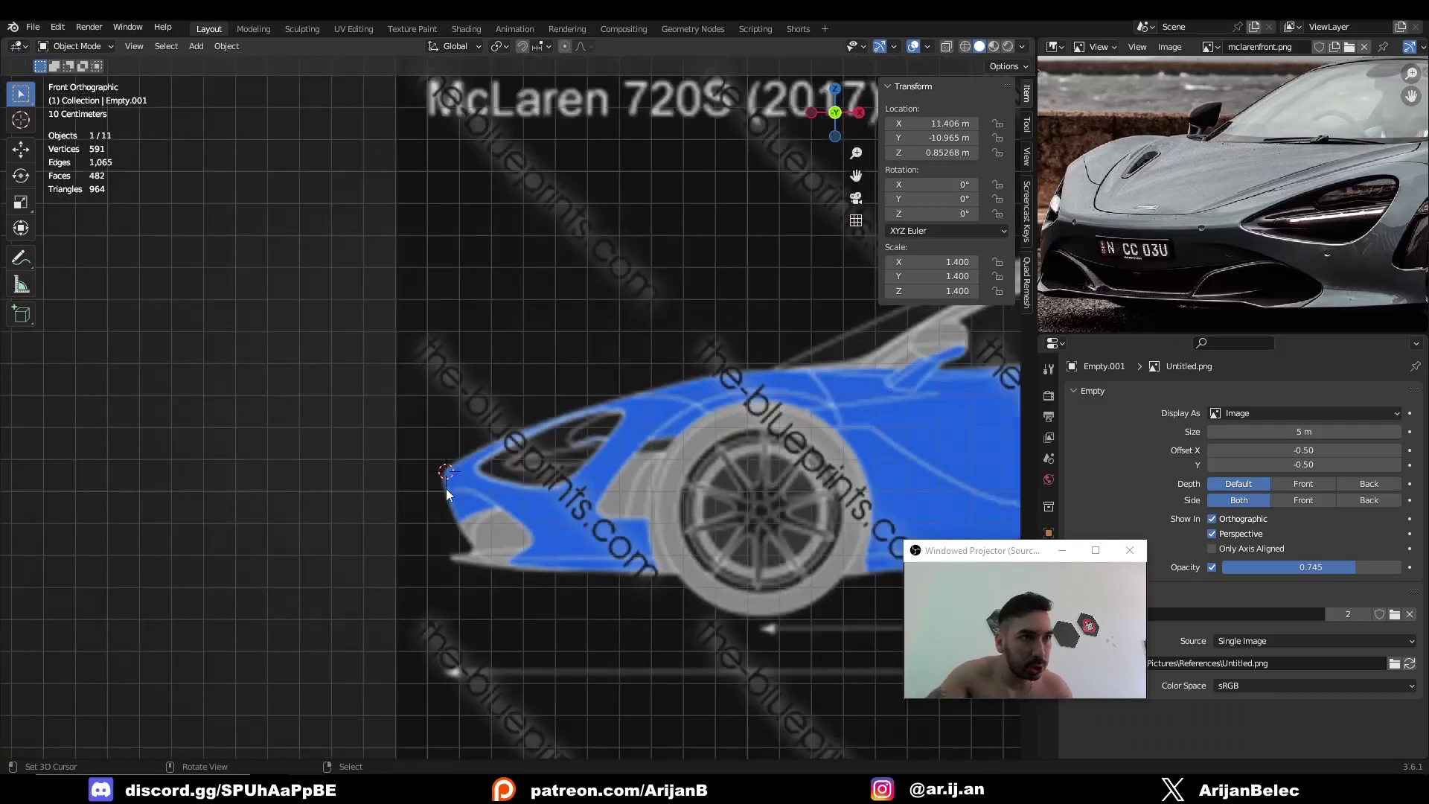
Add a cube at the 3D cursor on the side-view nose tip and merge all its vertices into a single point
key("shift+a")
mouse_move(381, 289)
left_click(476, 299)
key("Tab")
scroll(482, 381, "down", 2)
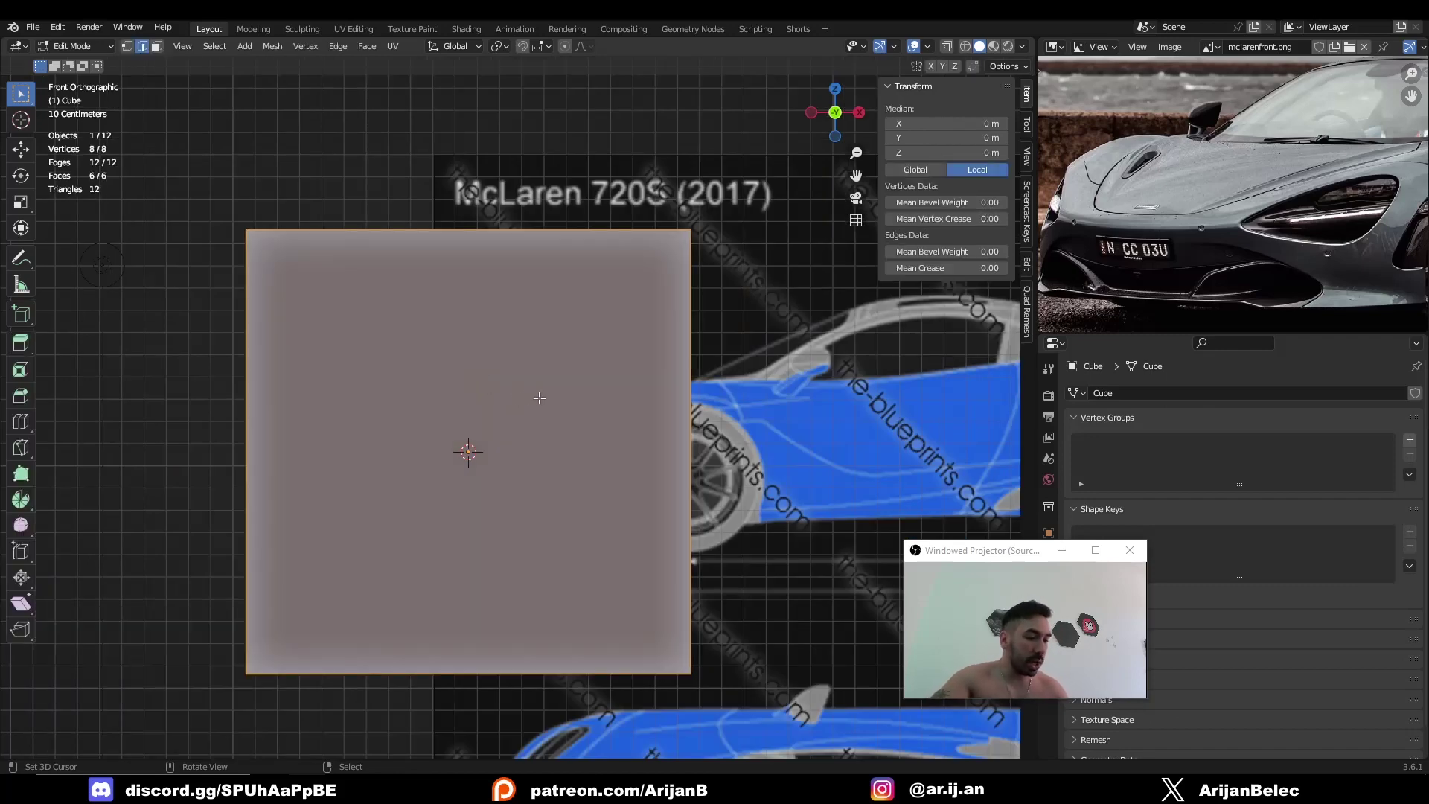
key("x")
left_click(478, 559)
scroll(488, 512, "up", 1)
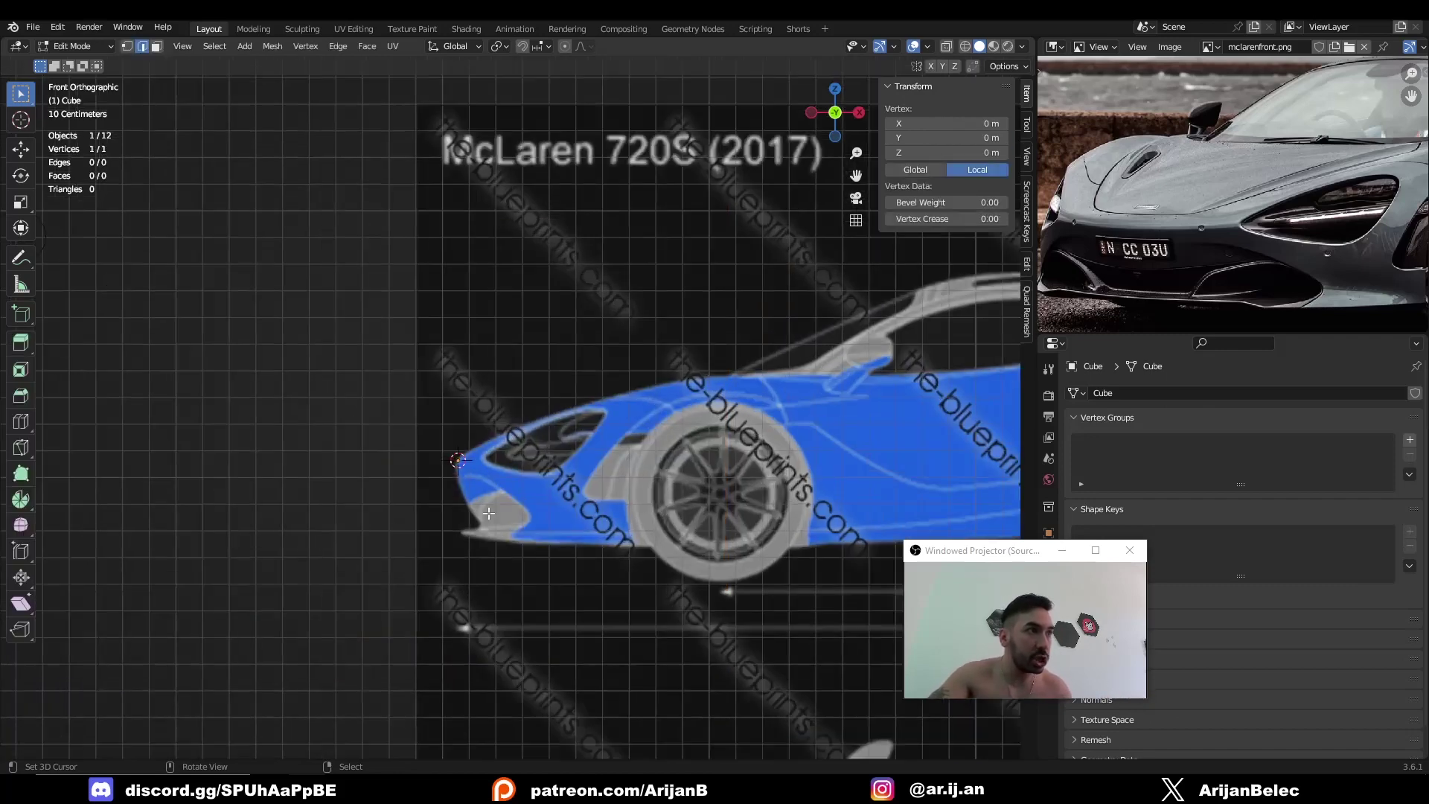
scroll(488, 512, "up", 1)
key("g")
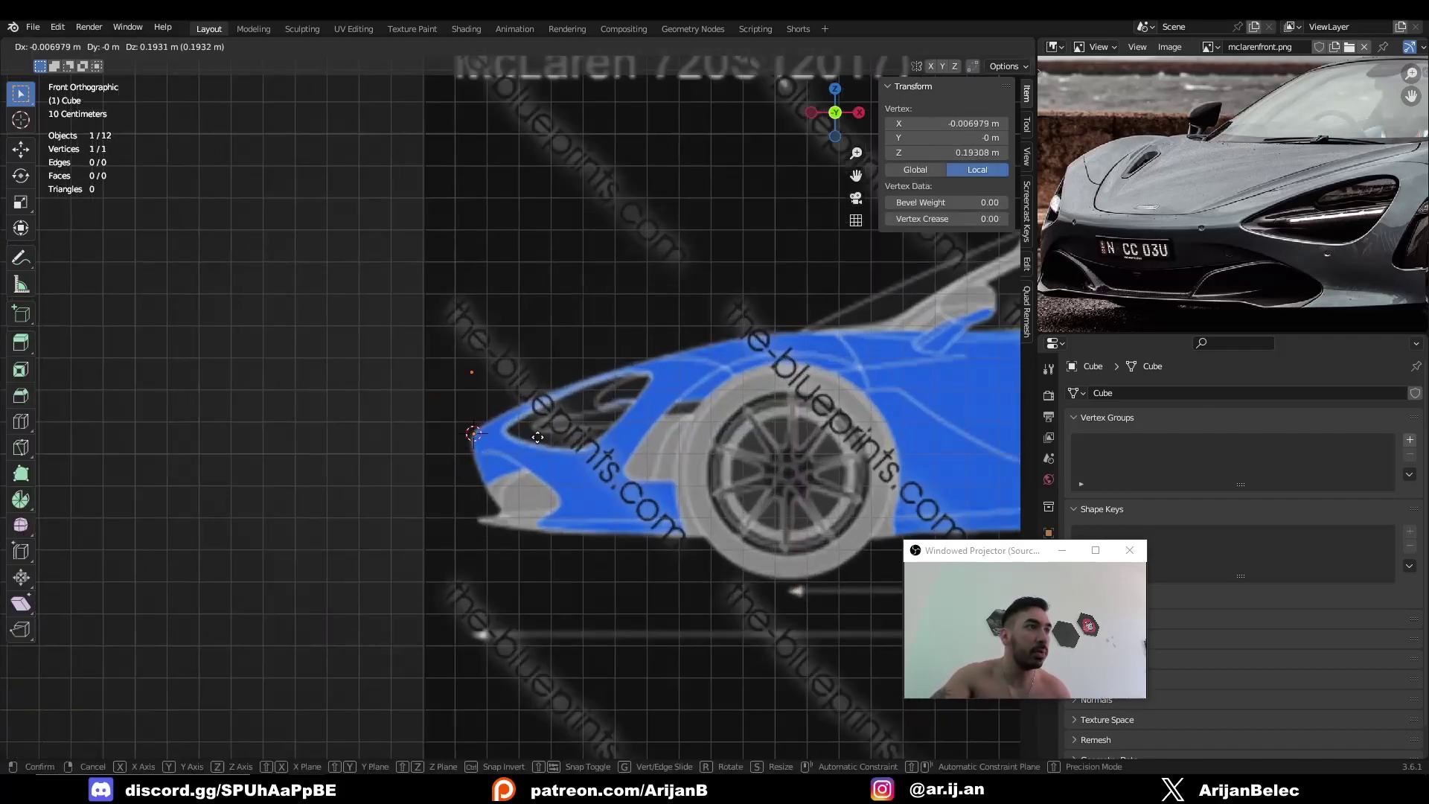
right_click(474, 456)
scroll(468, 463, "up", 6)
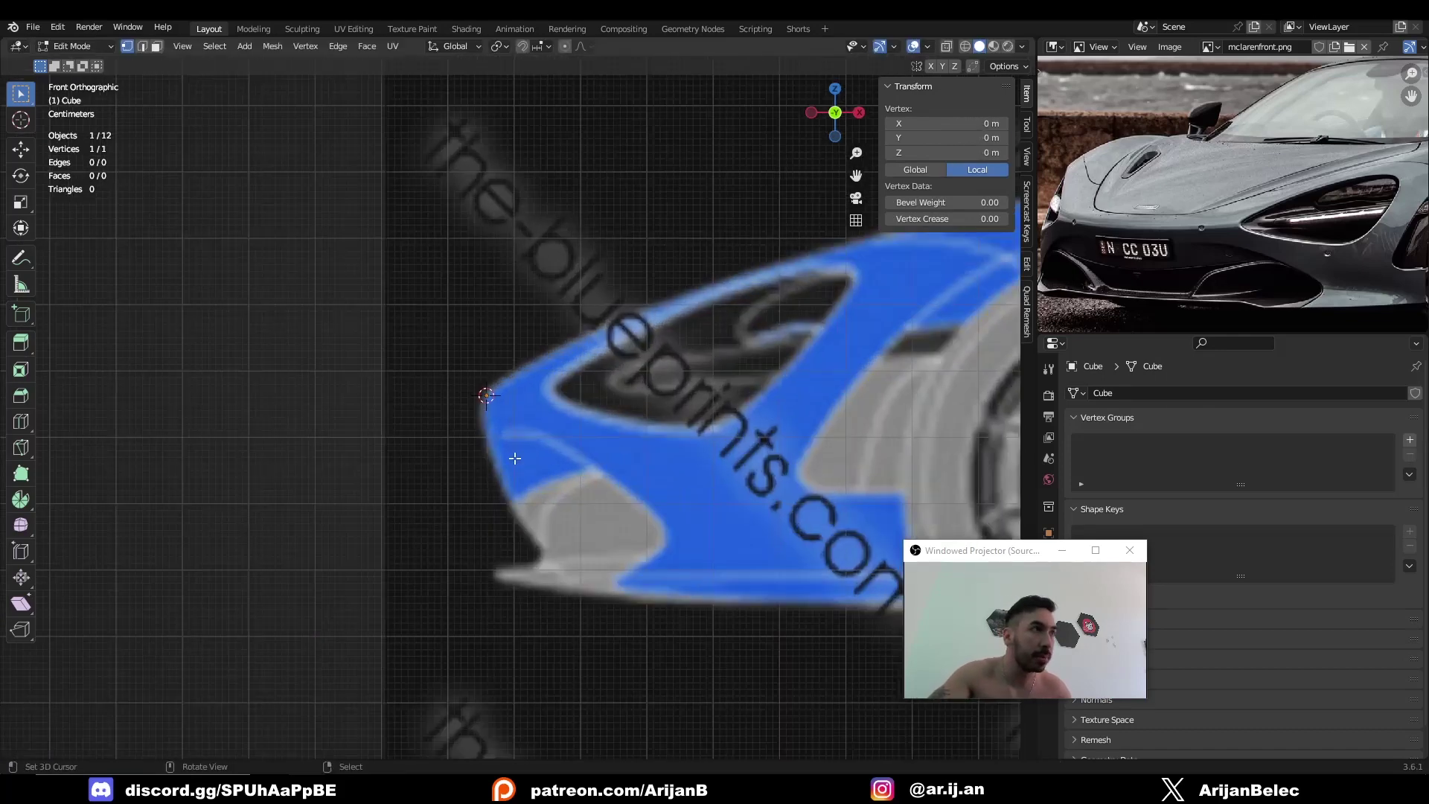
Extrude the vertex into a three-point nose profile and round its corner with a four-segment vertex bevel about 0.054 m wide
key("g")
left_click(544, 447)
key("e")
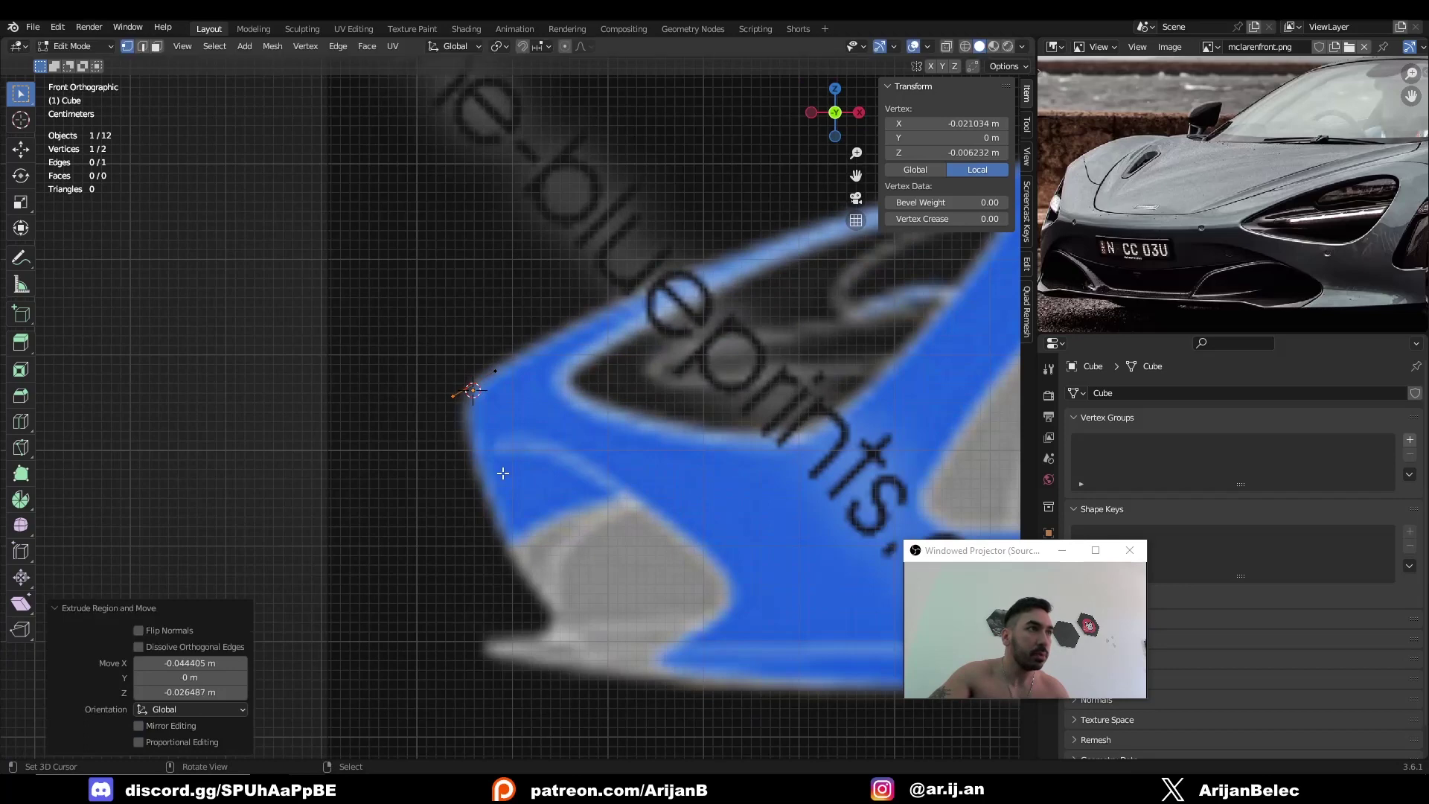
left_click(506, 476)
key("e")
left_click(524, 531)
right_click_drag(458, 397, 442, 393)
key("ctrl+shift+b")
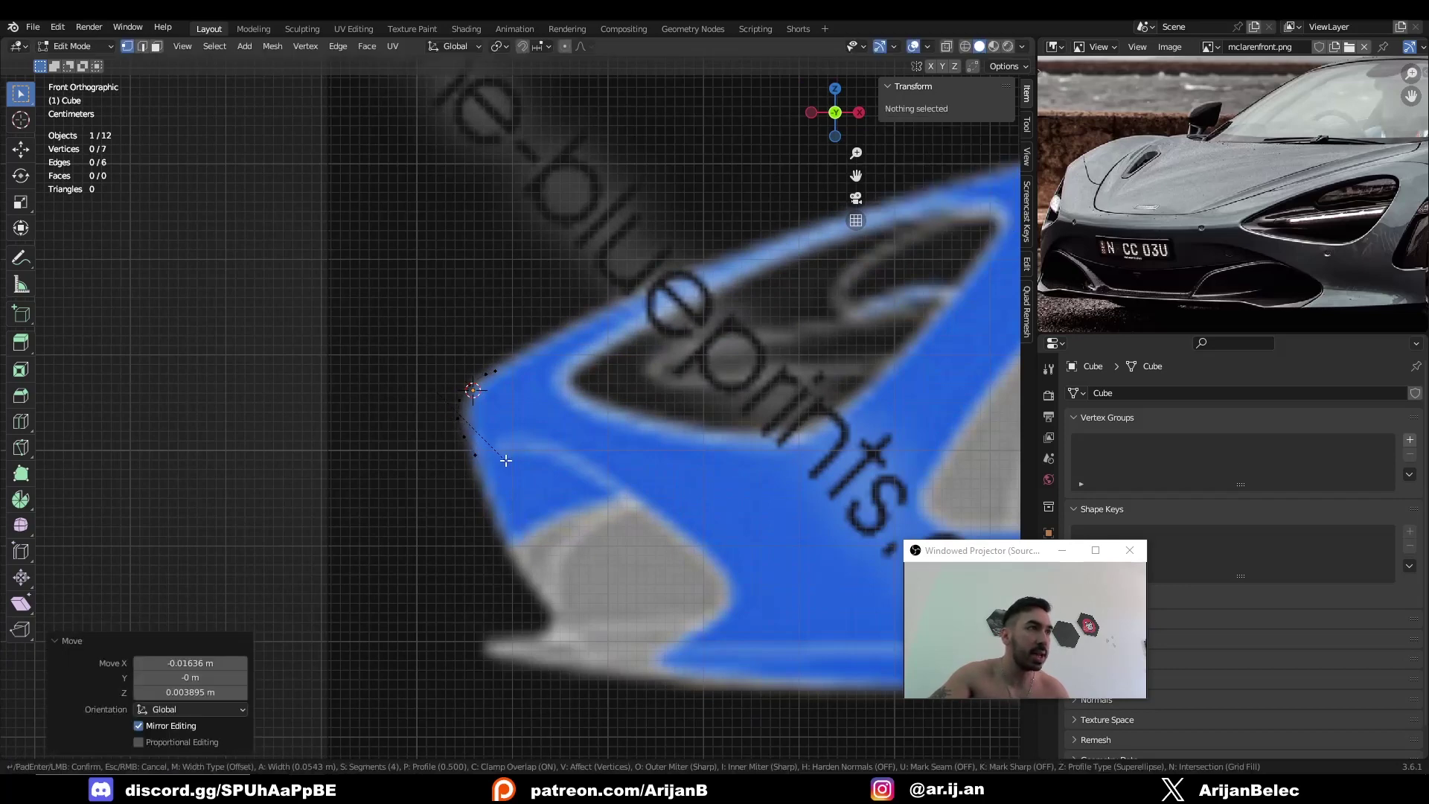
left_click(503, 459)
Select the whole profile curve and move it -1.8648 m along Y onto the nose centre in the blueprint's top view
middle_click_drag(466, 457, 598, 486)
key("a")
scroll(514, 463, "down", 5)
key("KP_7")
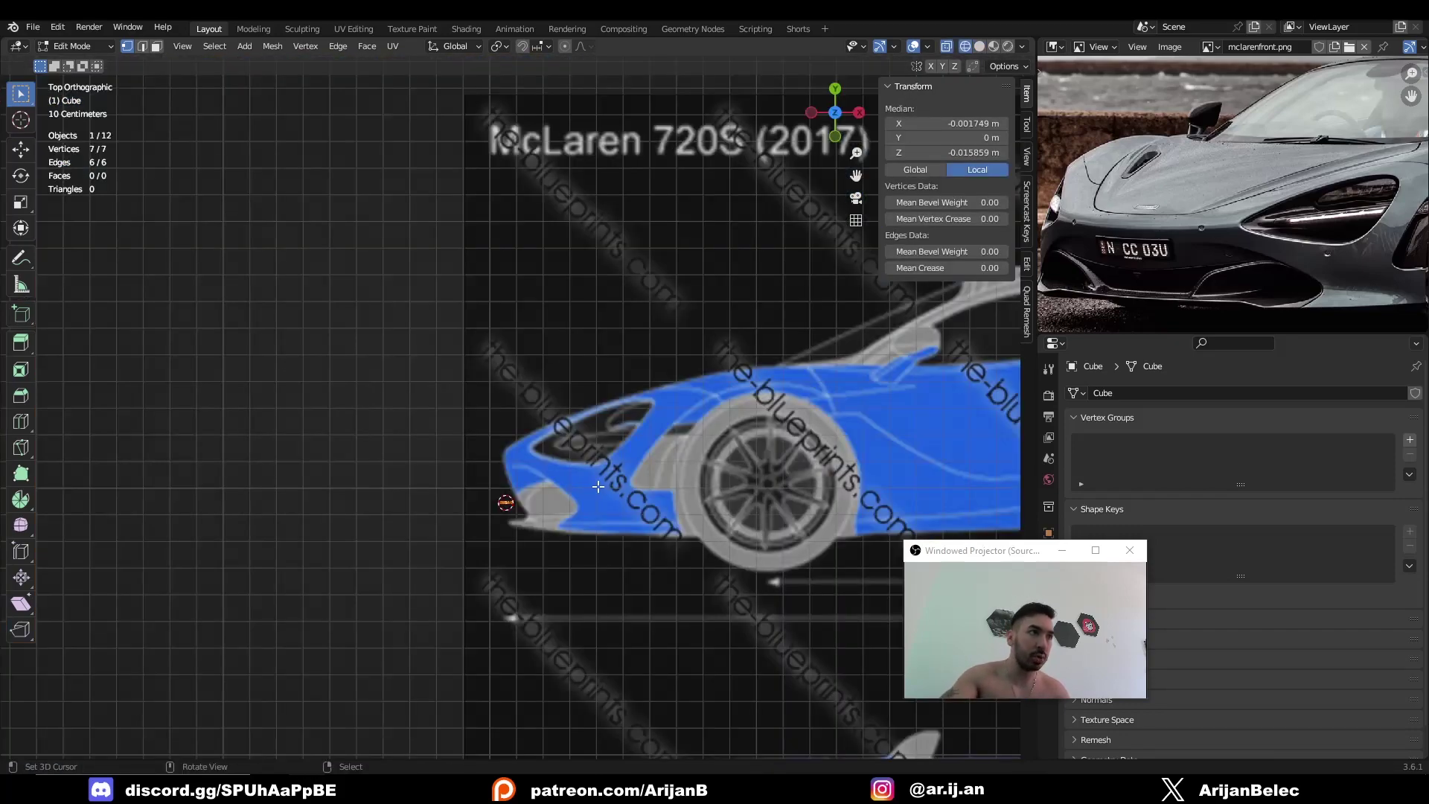
scroll(561, 488, "down", 6)
scroll(555, 335, "up", 2)
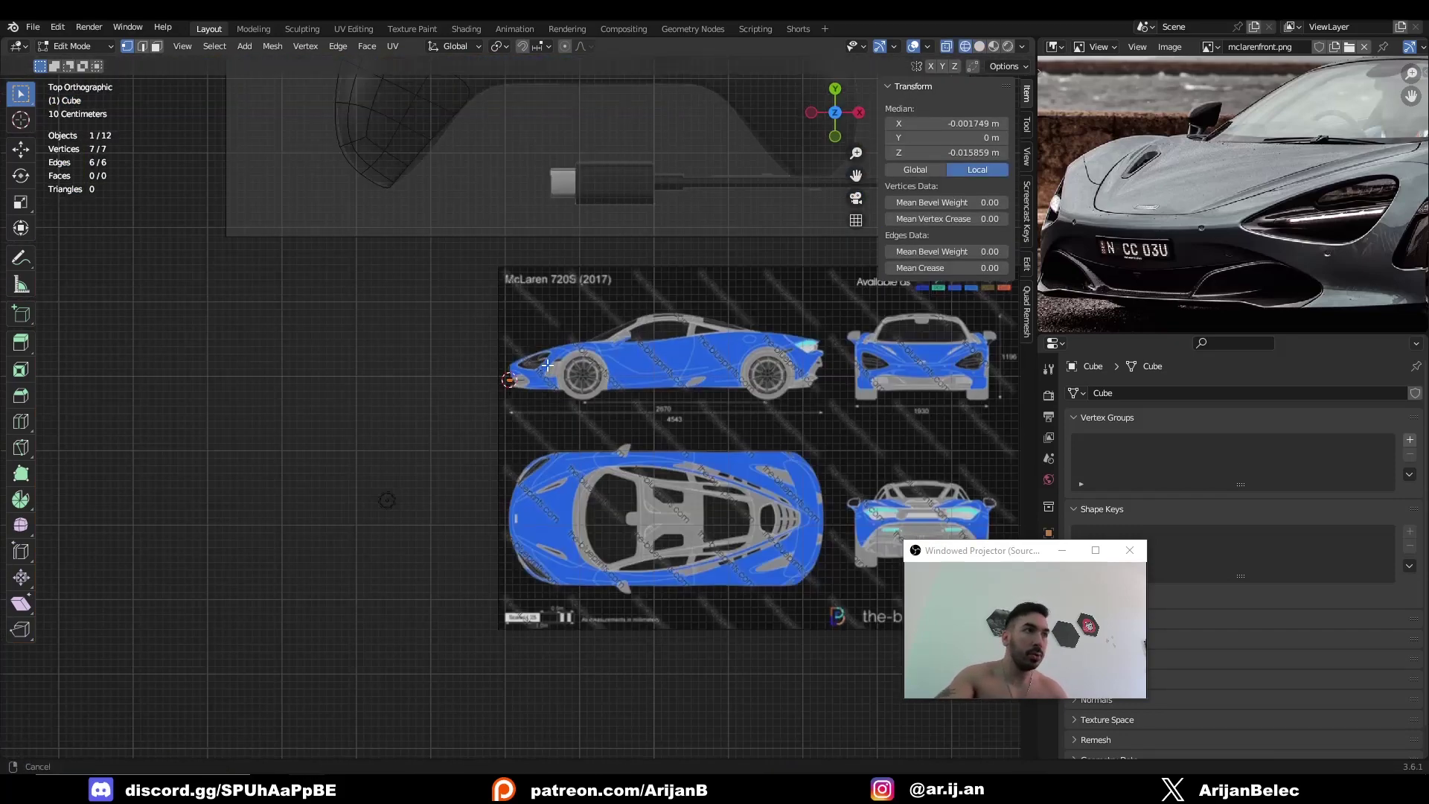
scroll(553, 298, "up", 2)
key("g")
key("y")
left_click(557, 570)
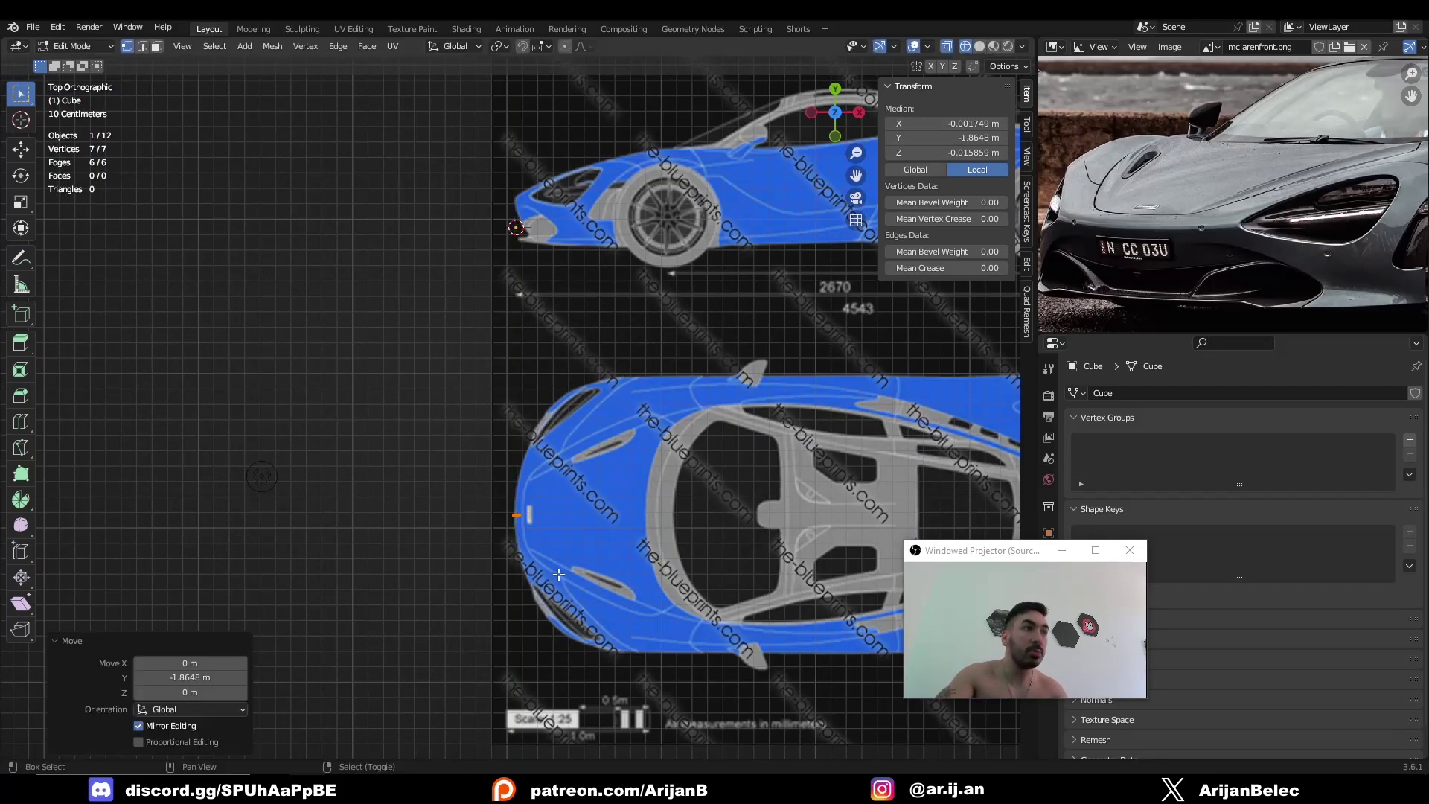
Extrude the profile curve about 0.1 m sideways from the nose centre, rotating and moving it to follow the bumper outline
middle_click_drag(557, 569, 542, 450)
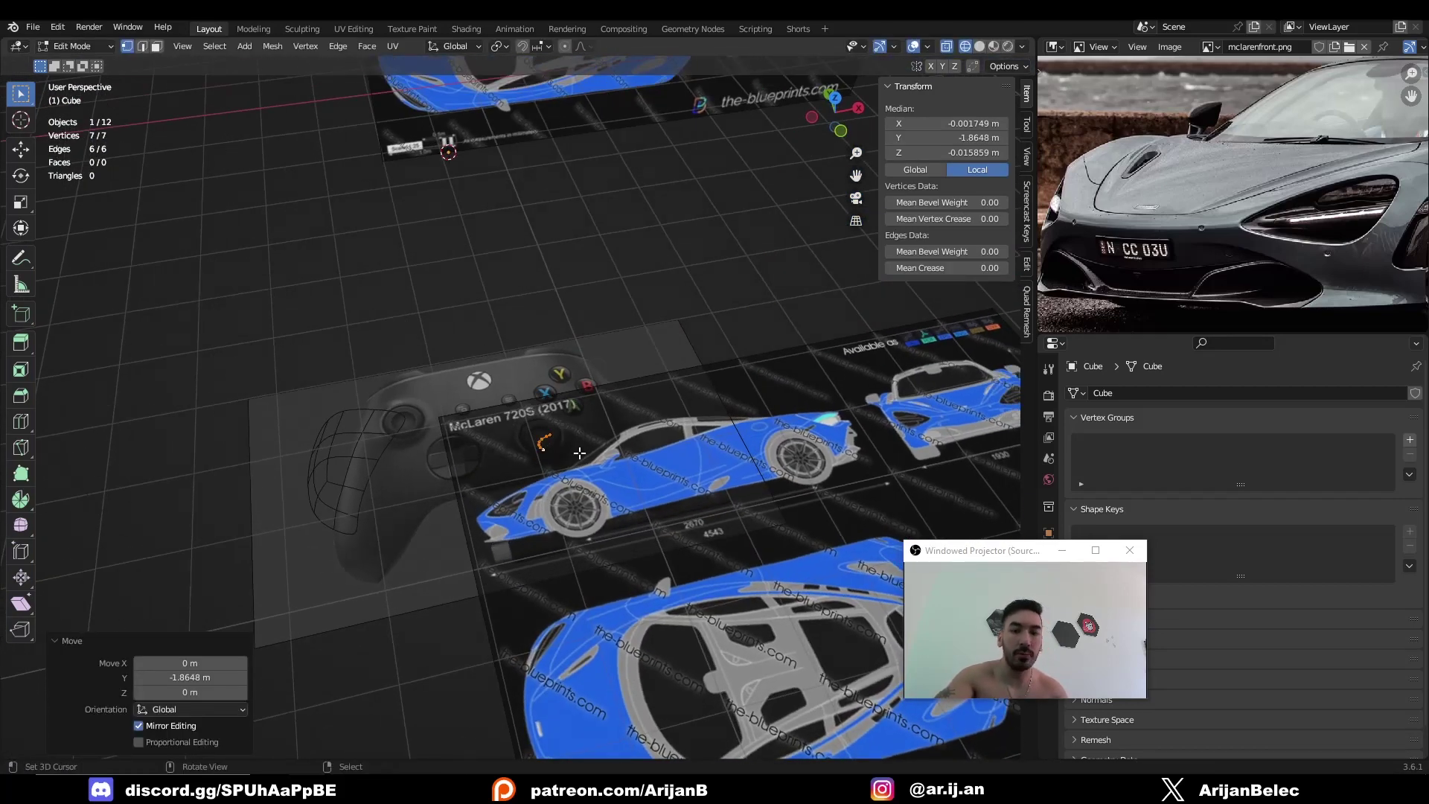
key("KP_7")
scroll(1266, 180, "up", 3)
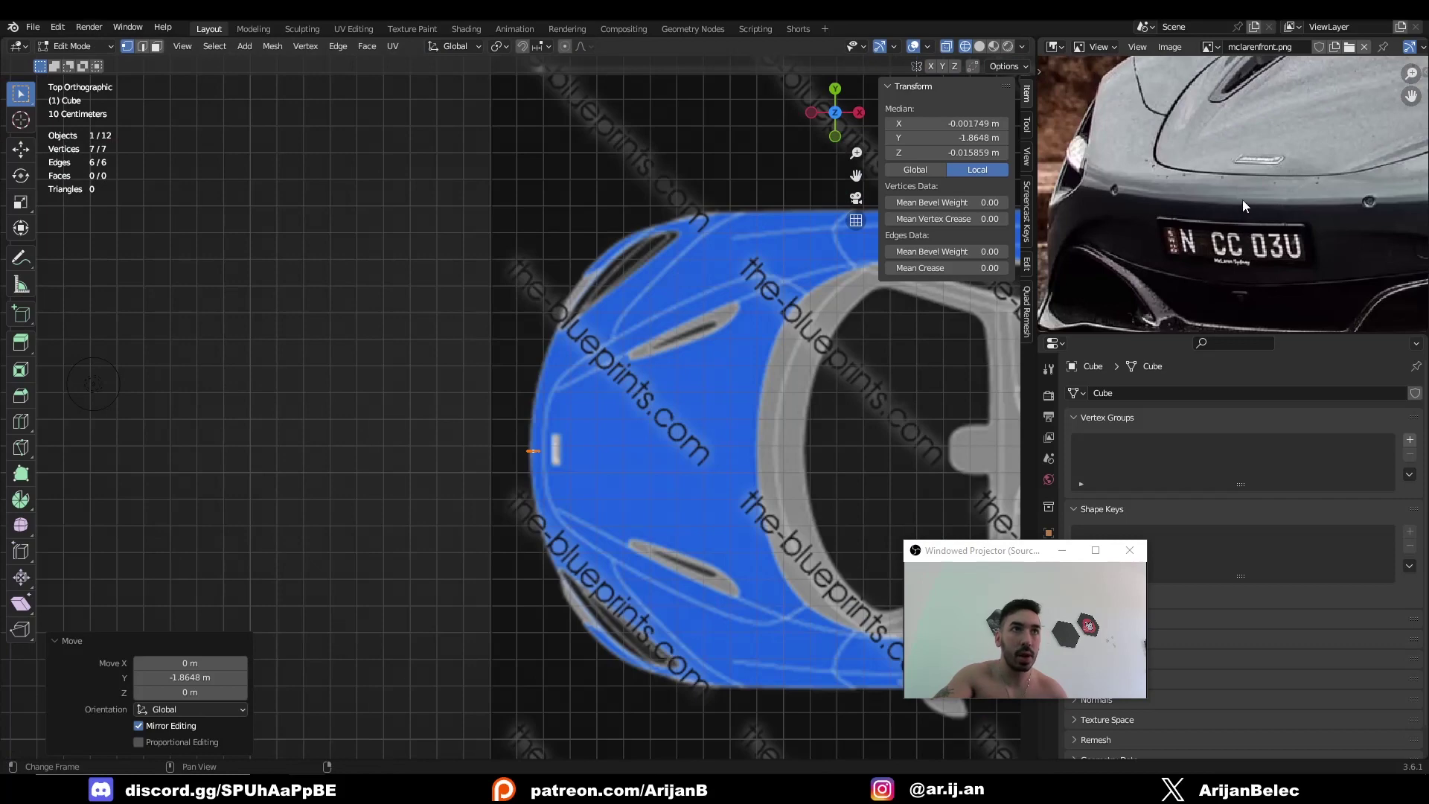
scroll(567, 311, "up", 4)
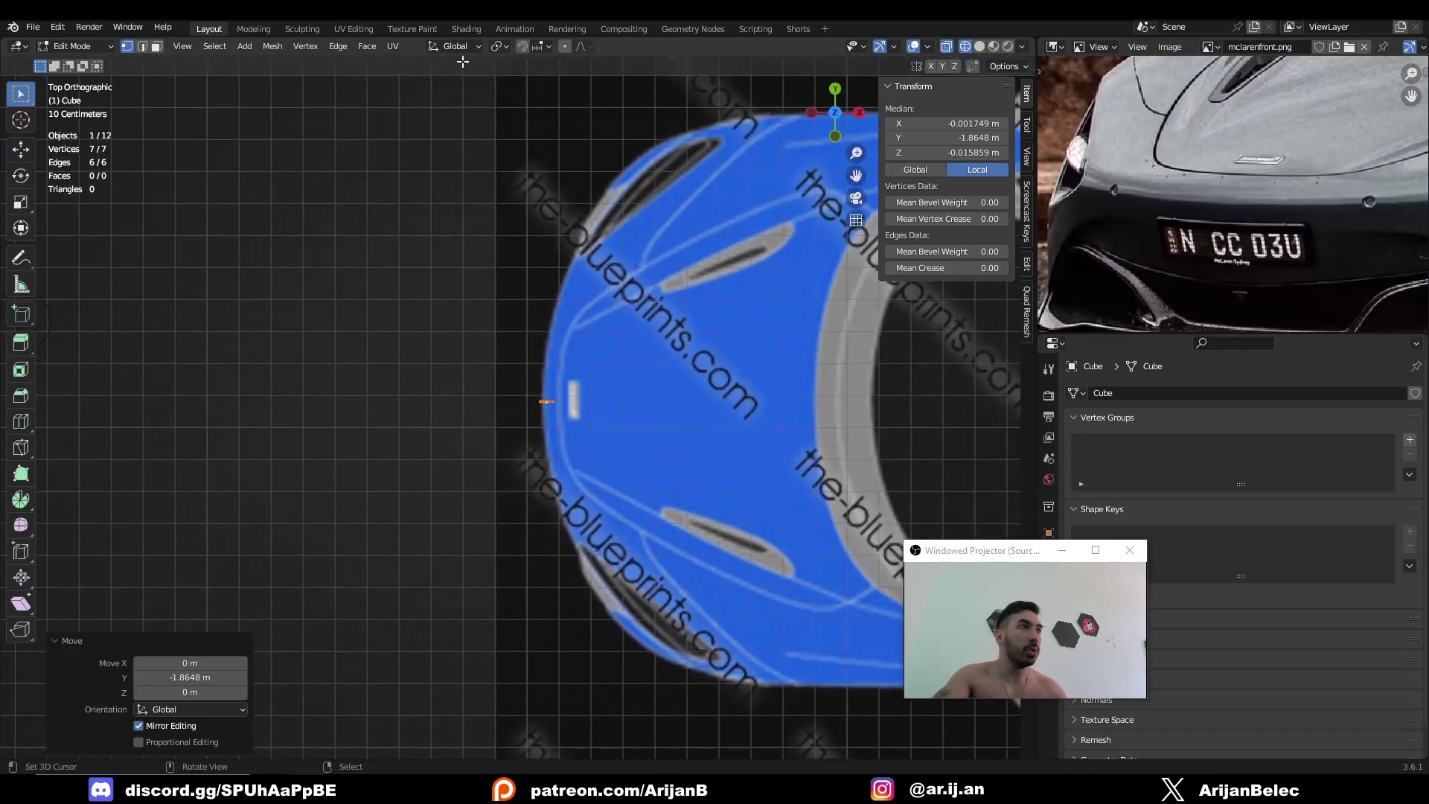
middle_click_drag(744, 392, 698, 435, "shift")
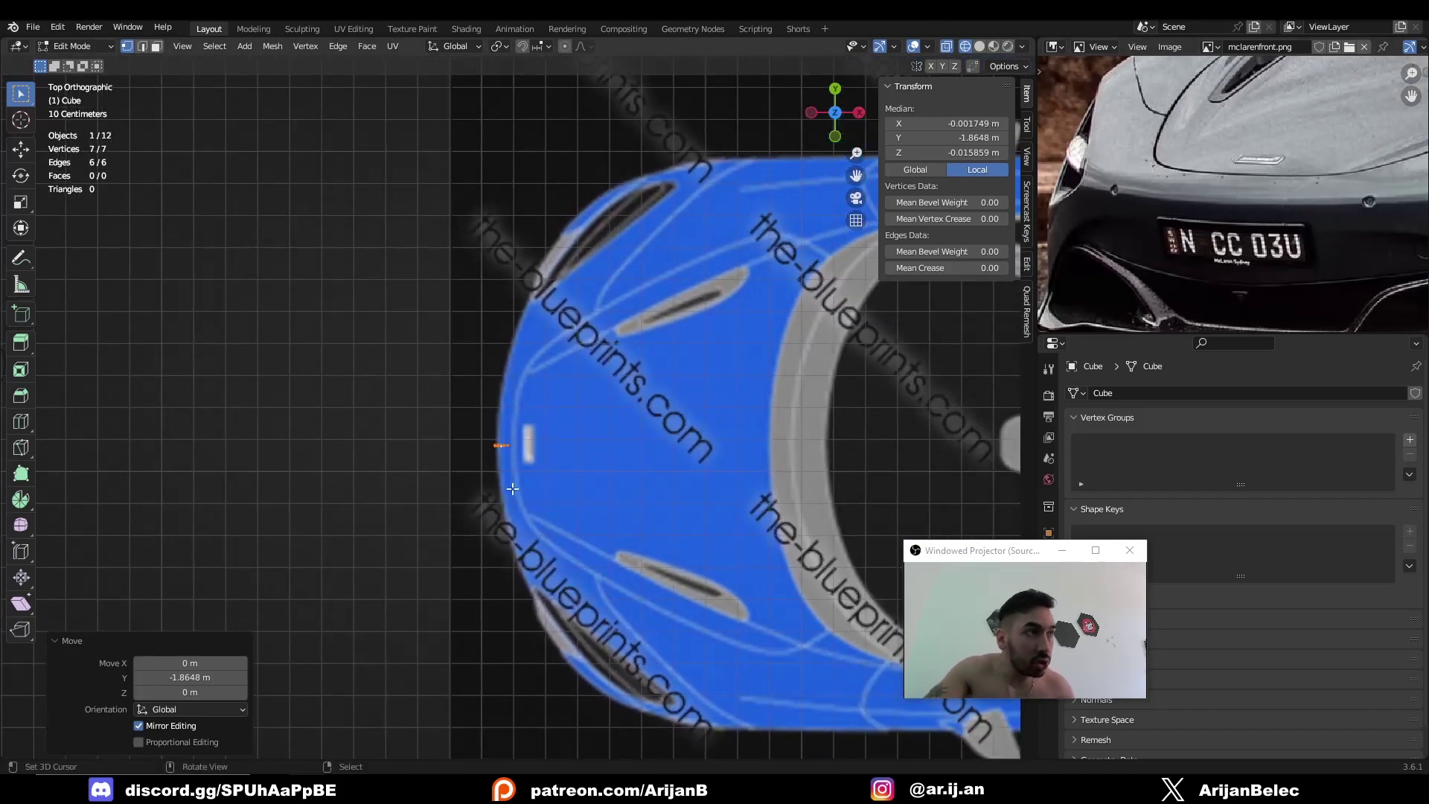
key("e")
left_click(538, 466)
key("r")
left_click(538, 469)
key("g")
left_click(535, 470)
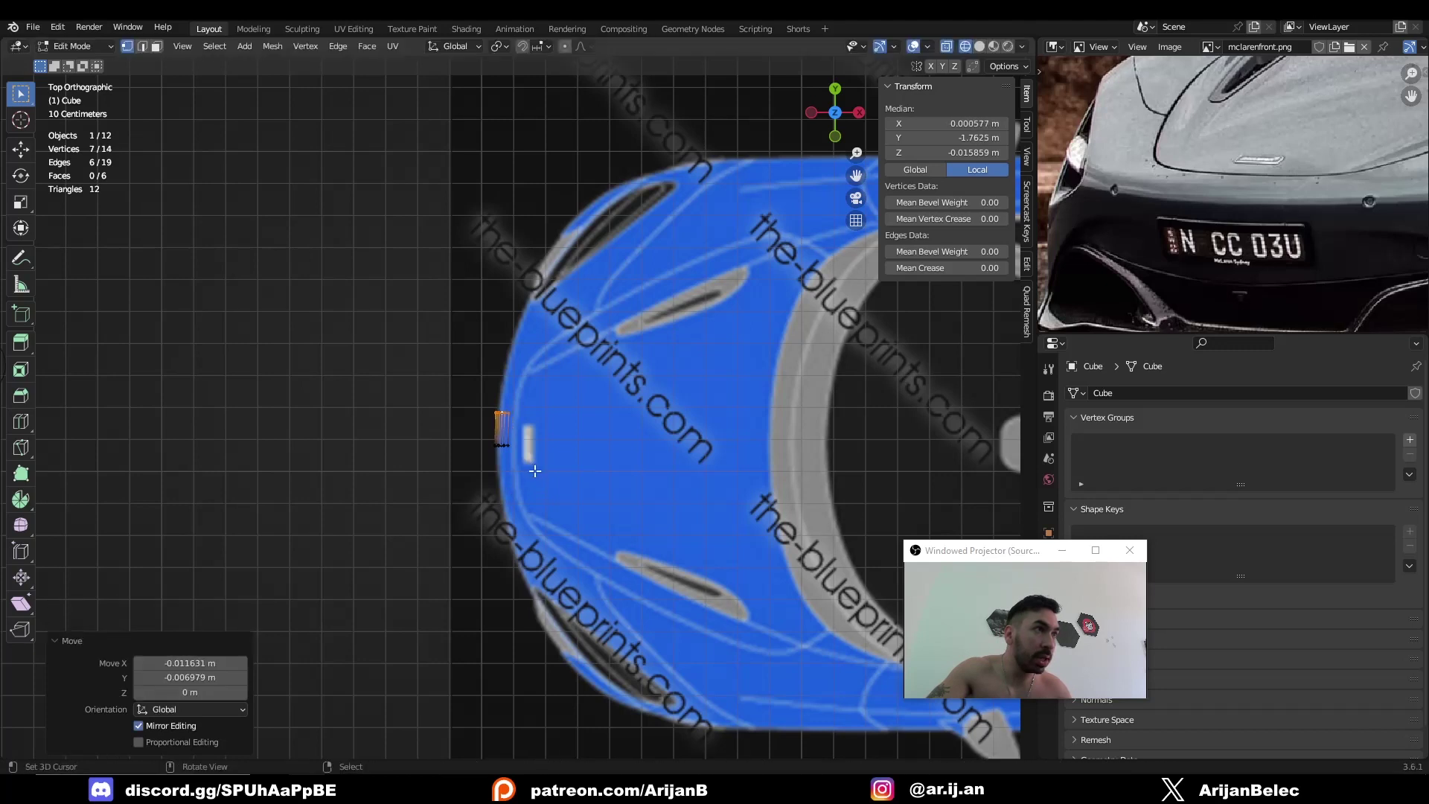
Extrude a second bumper segment about 0.11 m further along the top-view outline, rotating and moving it to match the curve
key("e")
left_click(542, 433)
key("r")
left_click(545, 438)
key("g")
left_click(538, 437)
key("g")
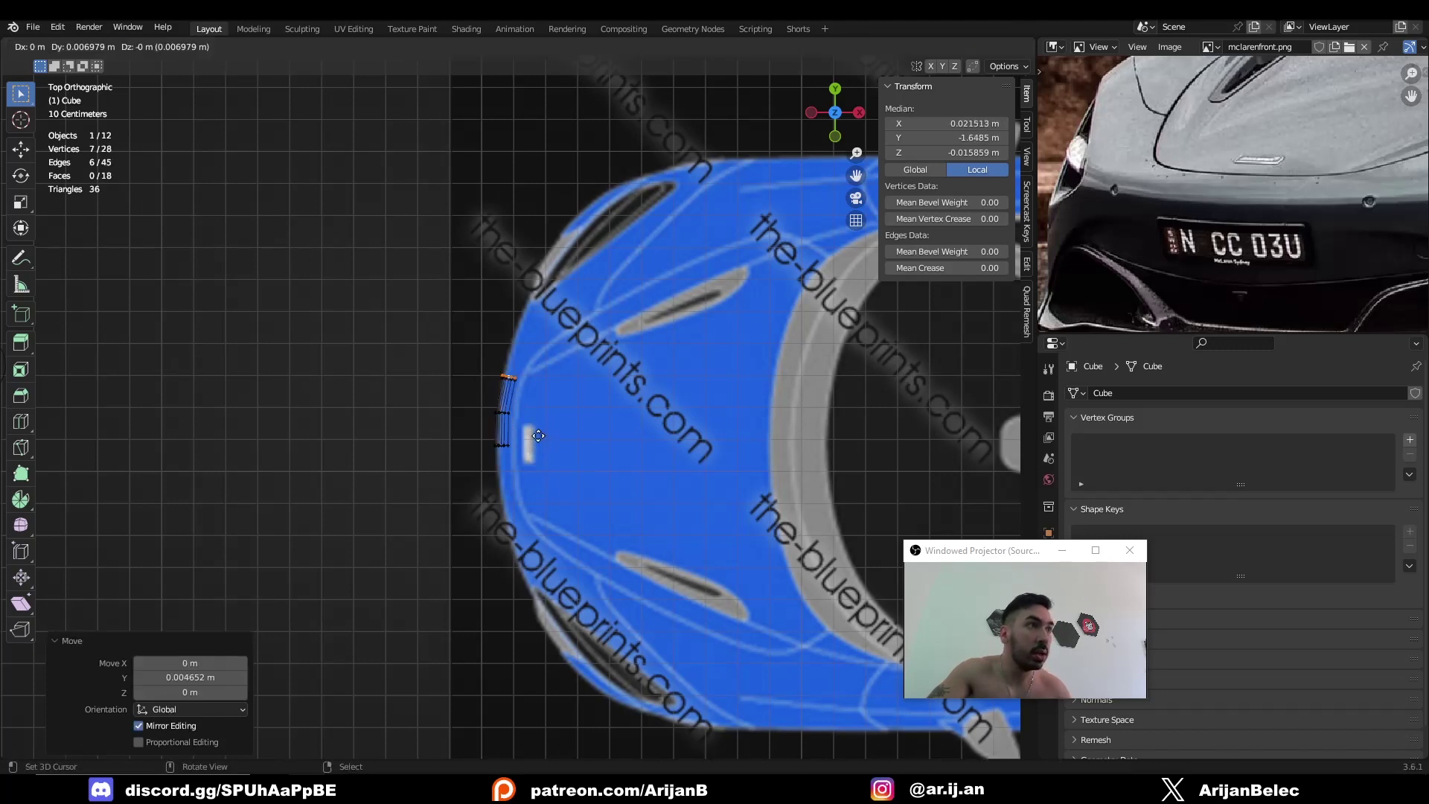
left_click(538, 436)
Continue the bumper strip with two more extrusions along the outline up to the upper headlight
key("e")
left_click(551, 398)
key("r")
left_click(552, 409)
key("g")
left_click(547, 413)
key("e")
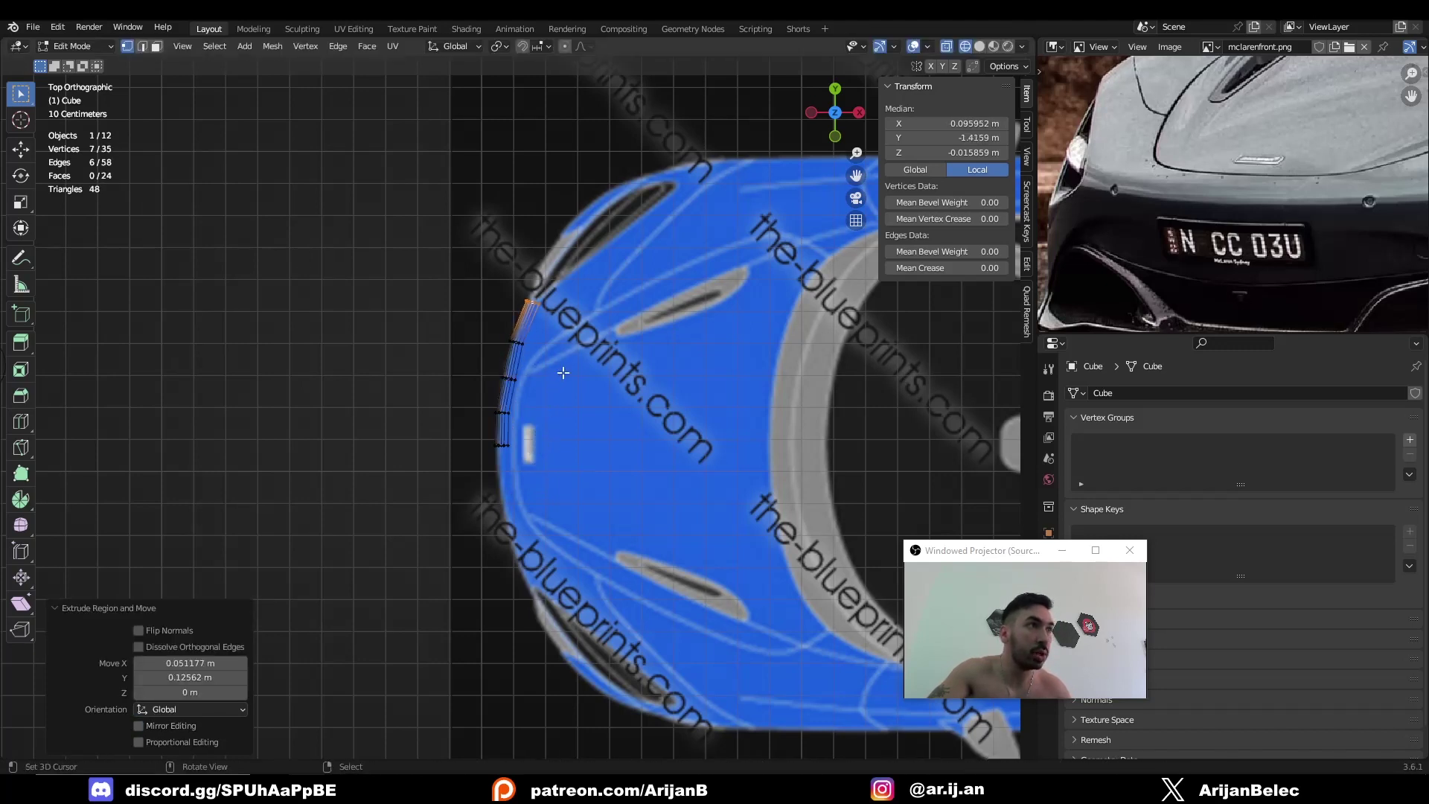
Inspect the strip in Object Mode and undo its extrusions back to the single profile curve
key("Tab")
middle_click_drag(564, 372, 499, 451)
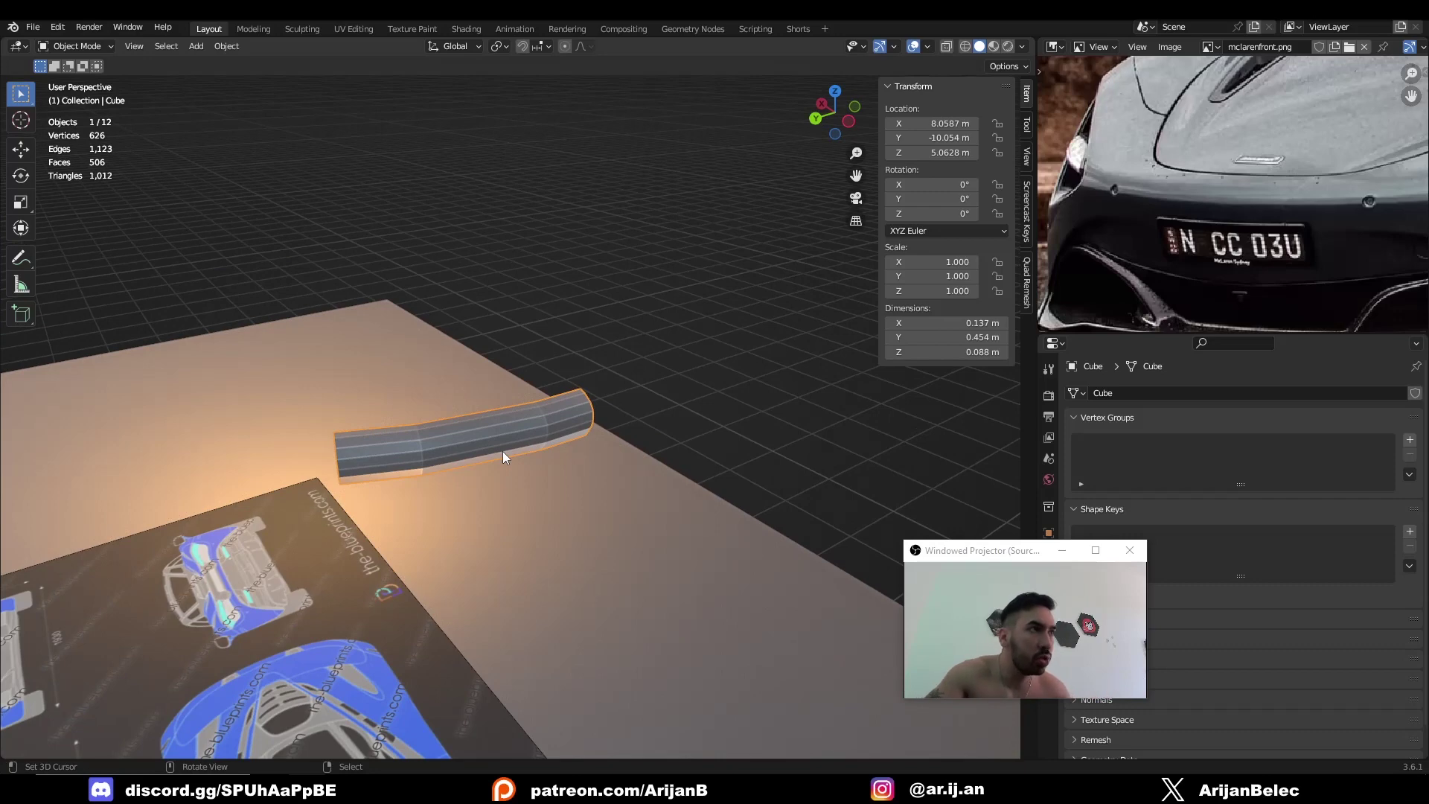
key("Tab")
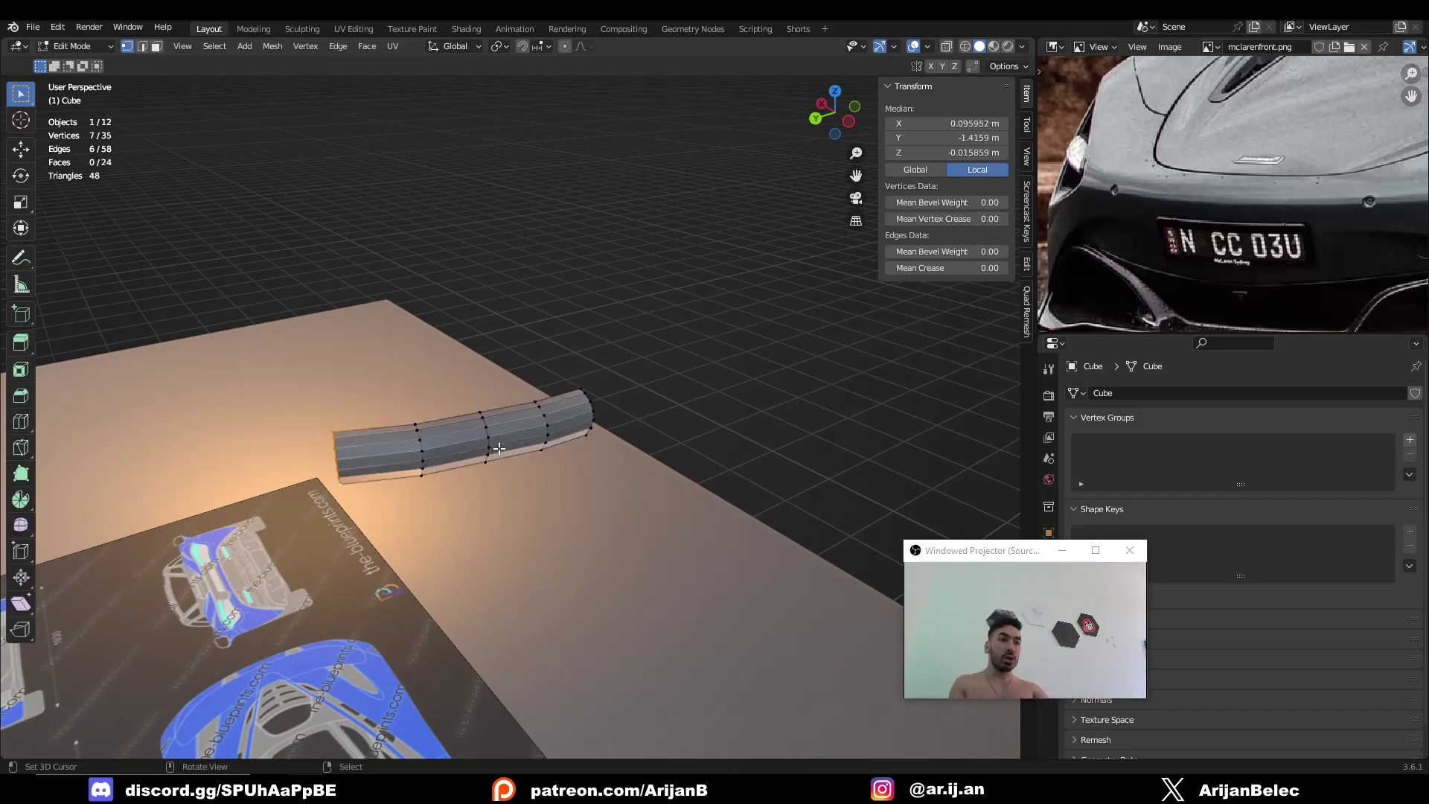
key("ctrl+z")
key("ctrl+z")
key("ctrl+z")
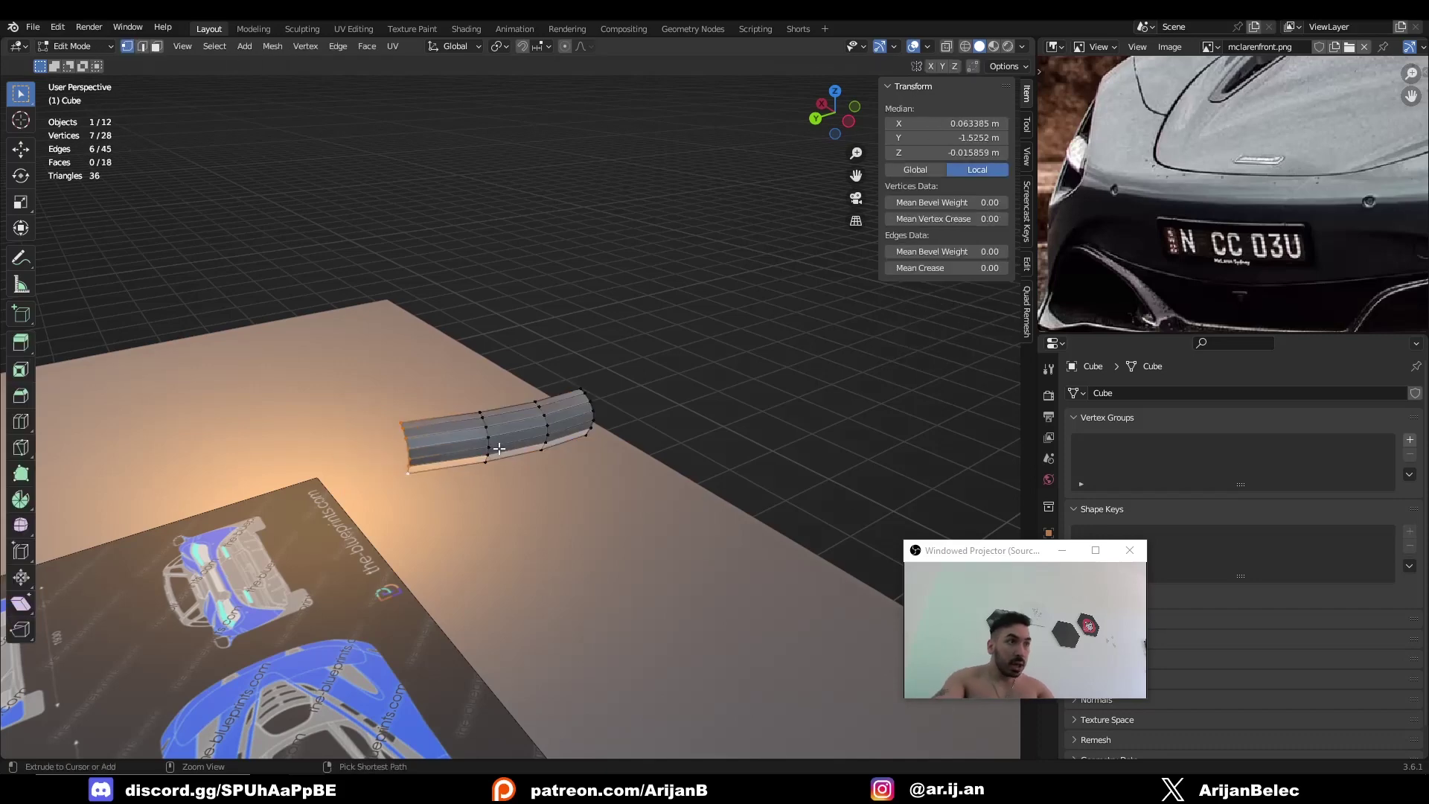
key("x")
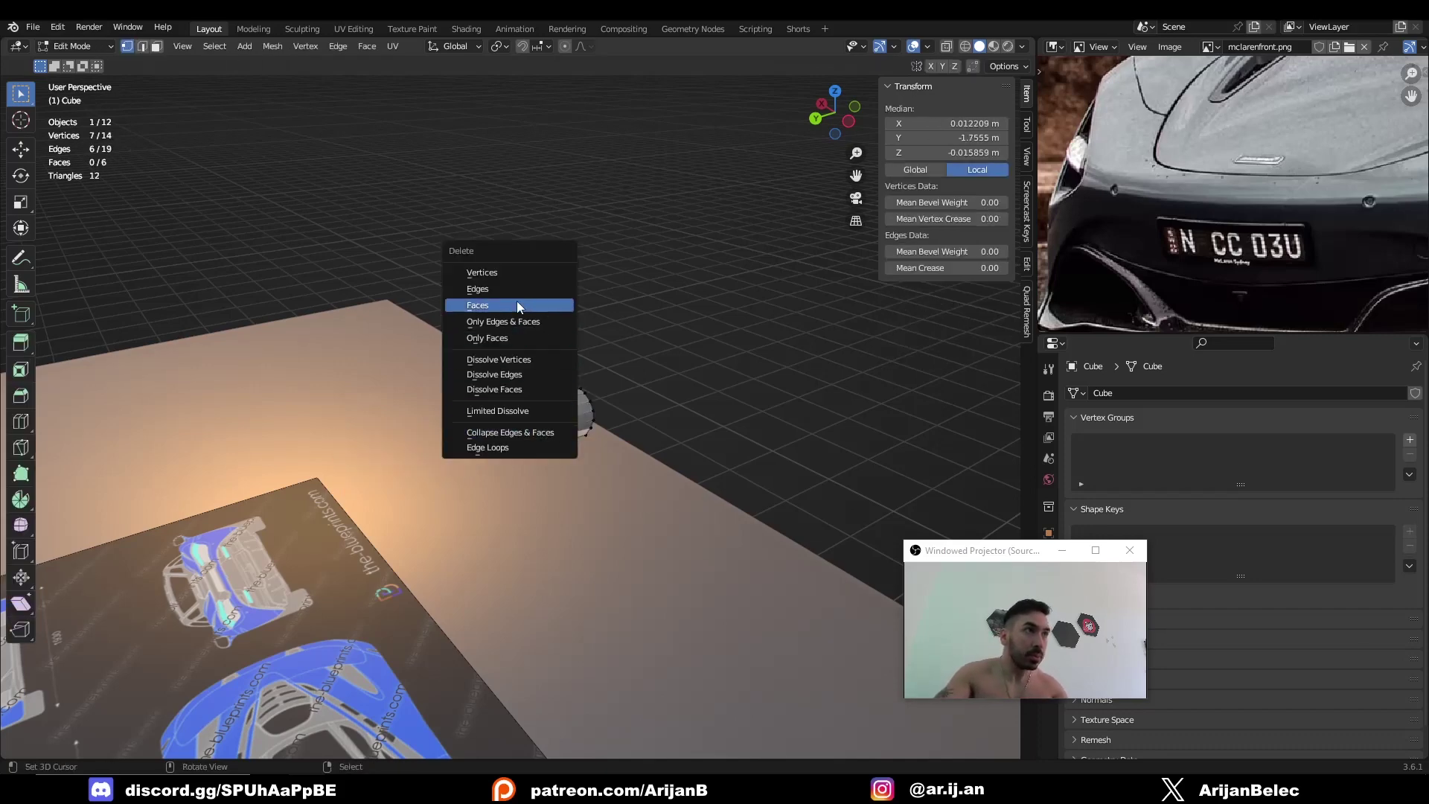
left_click(516, 302)
Place the profile curve on the top-view outline beside the lower headlight, rotated -24.3° to follow the bumper edge
key("KP_7")
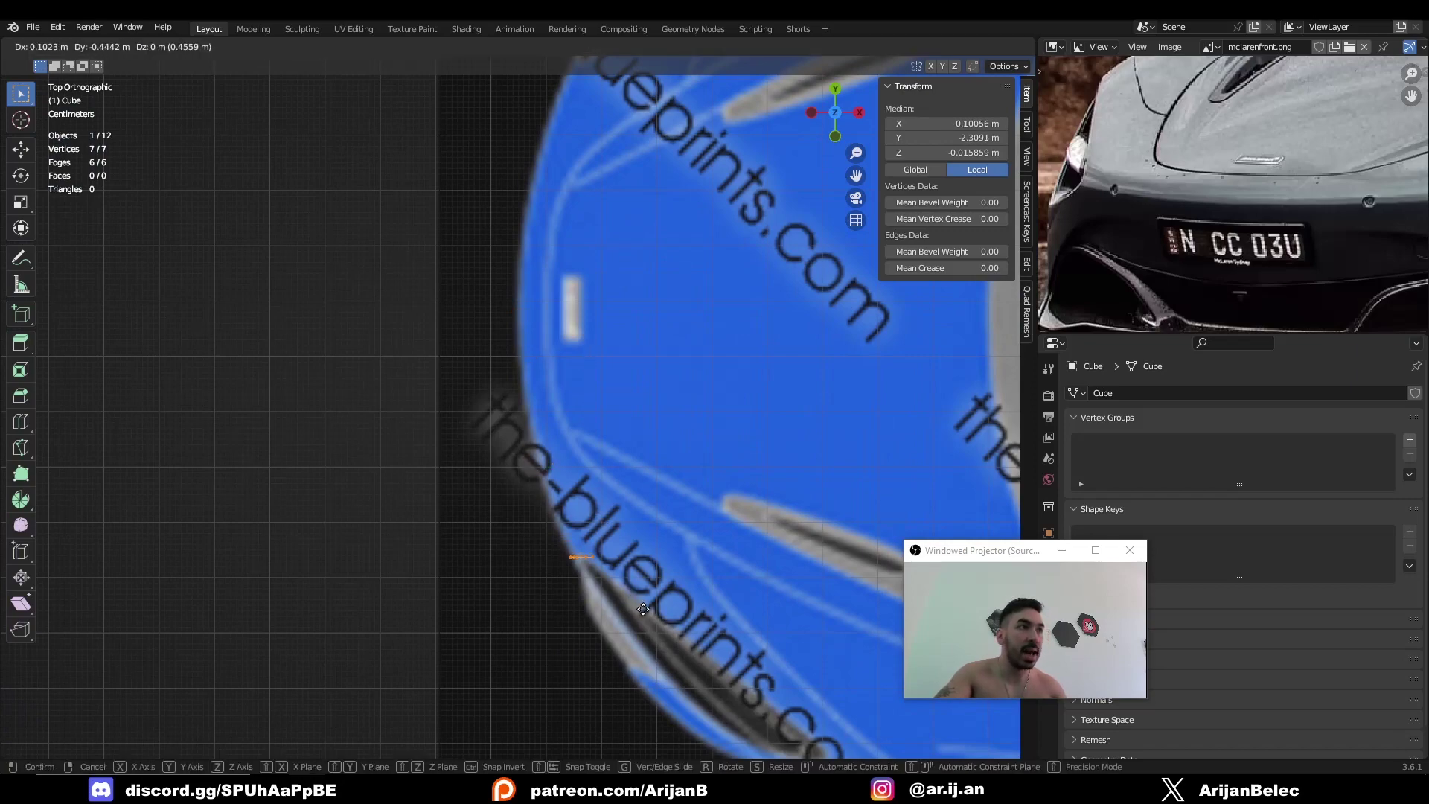
scroll(592, 365, "down", 3)
key("g")
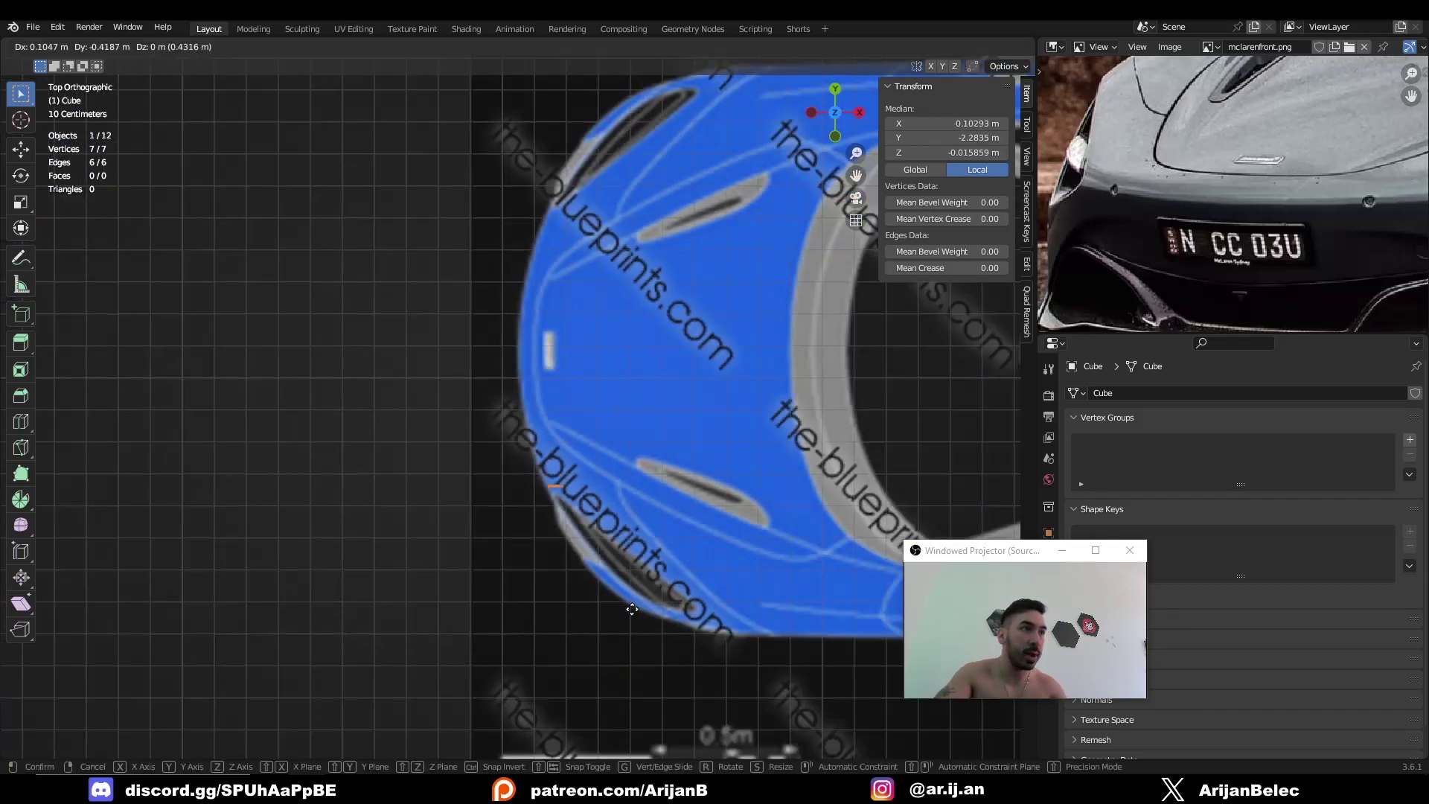
left_click(649, 576)
key("r")
left_click(650, 579)
middle_click_drag(651, 578, 662, 554)
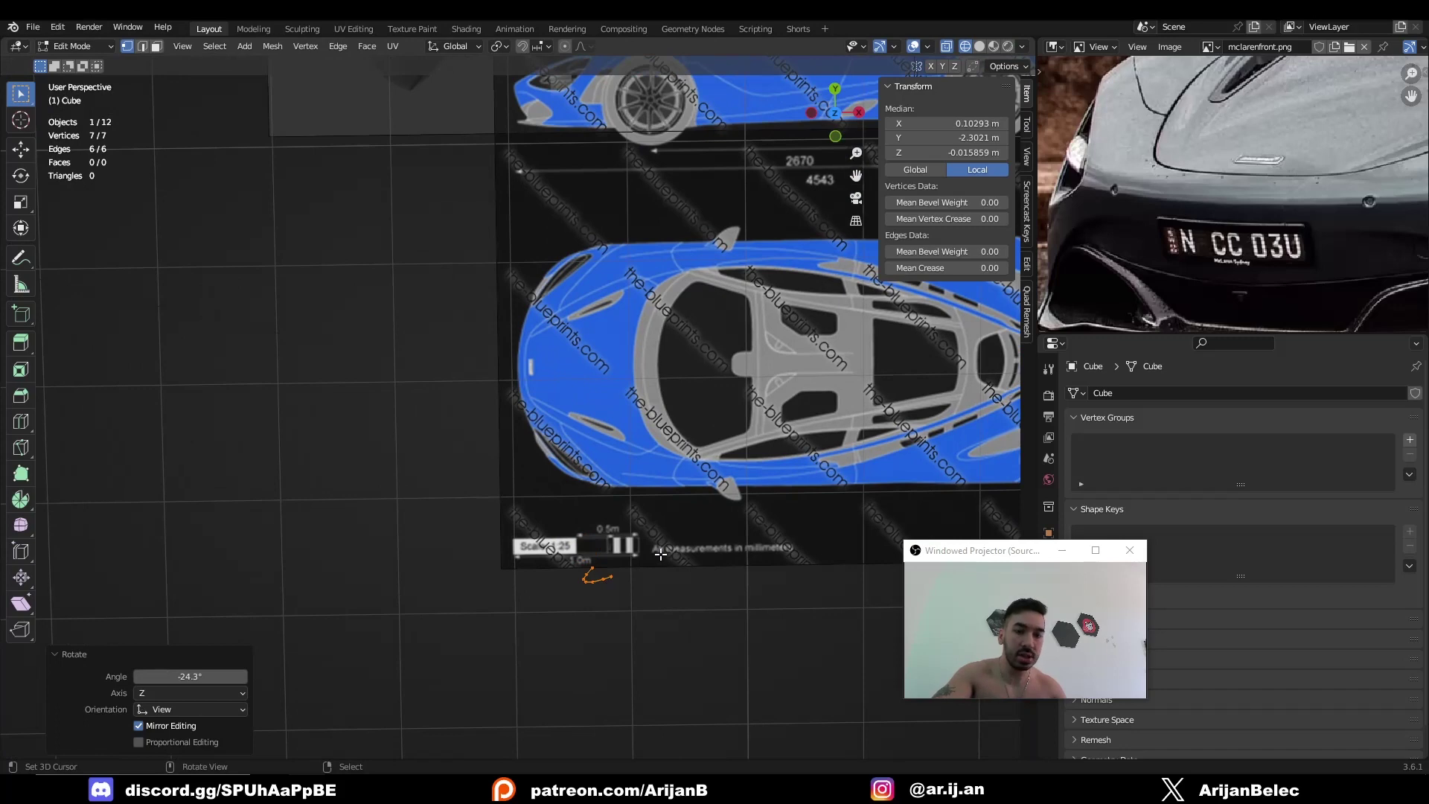
key("KP_7")
scroll(660, 554, "up", 5)
key("g")
left_click(646, 568)
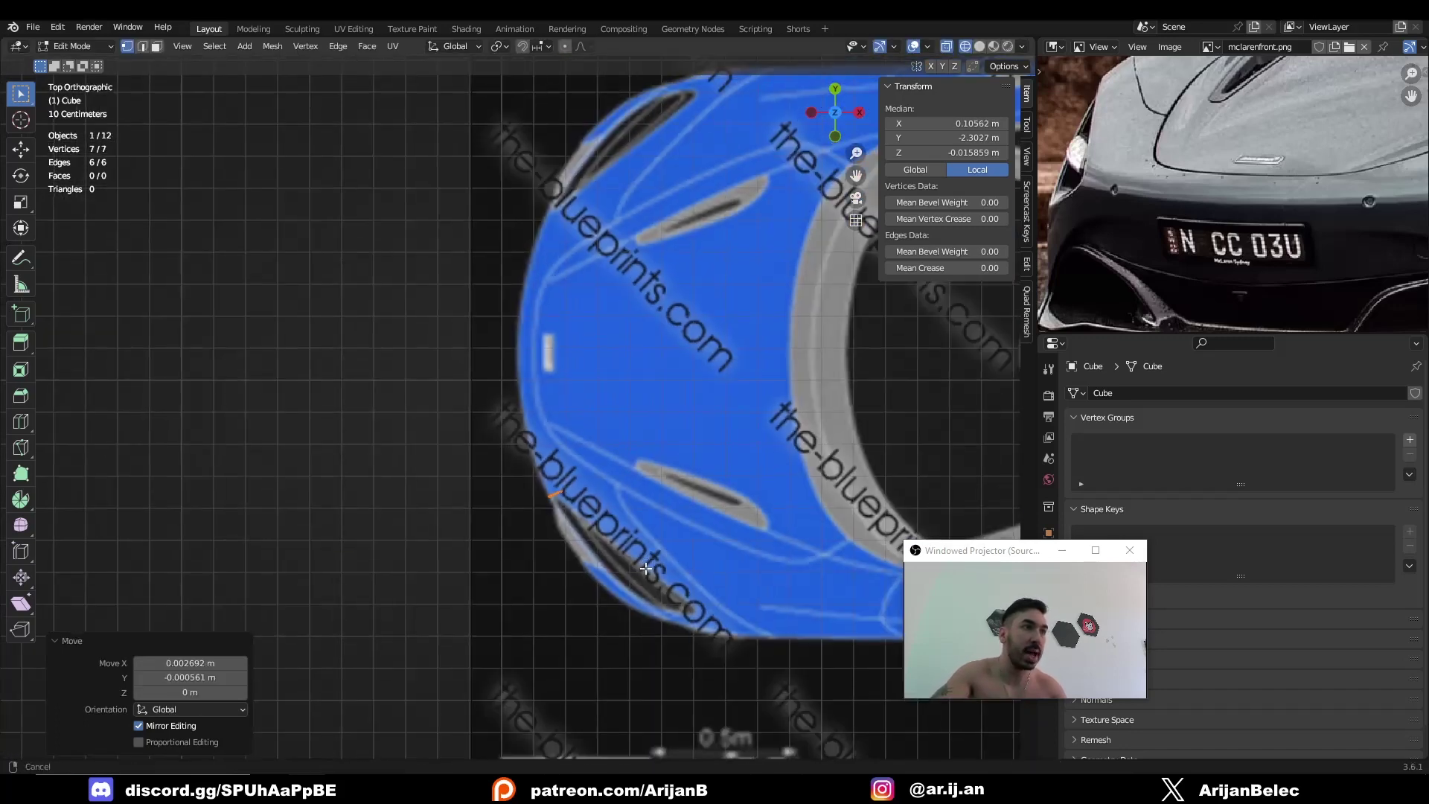
Duplicate the profile curve to the outline beside the upper headlight and rotate the copy 48.1° to mirror the first
middle_click_drag(645, 568, 628, 605, "shift")
key("shift+d")
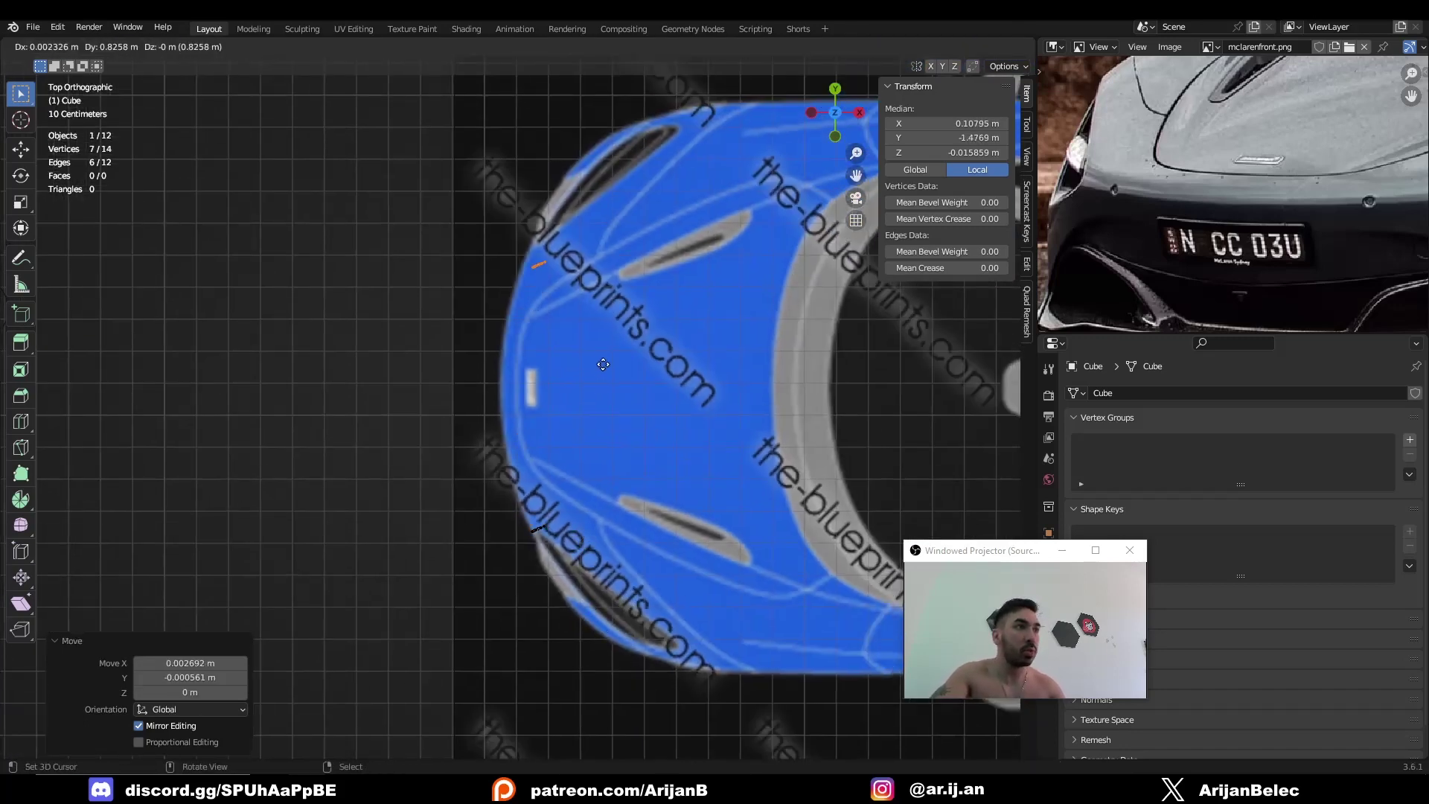
left_click(603, 362)
key("r")
left_click(559, 451)
key("g")
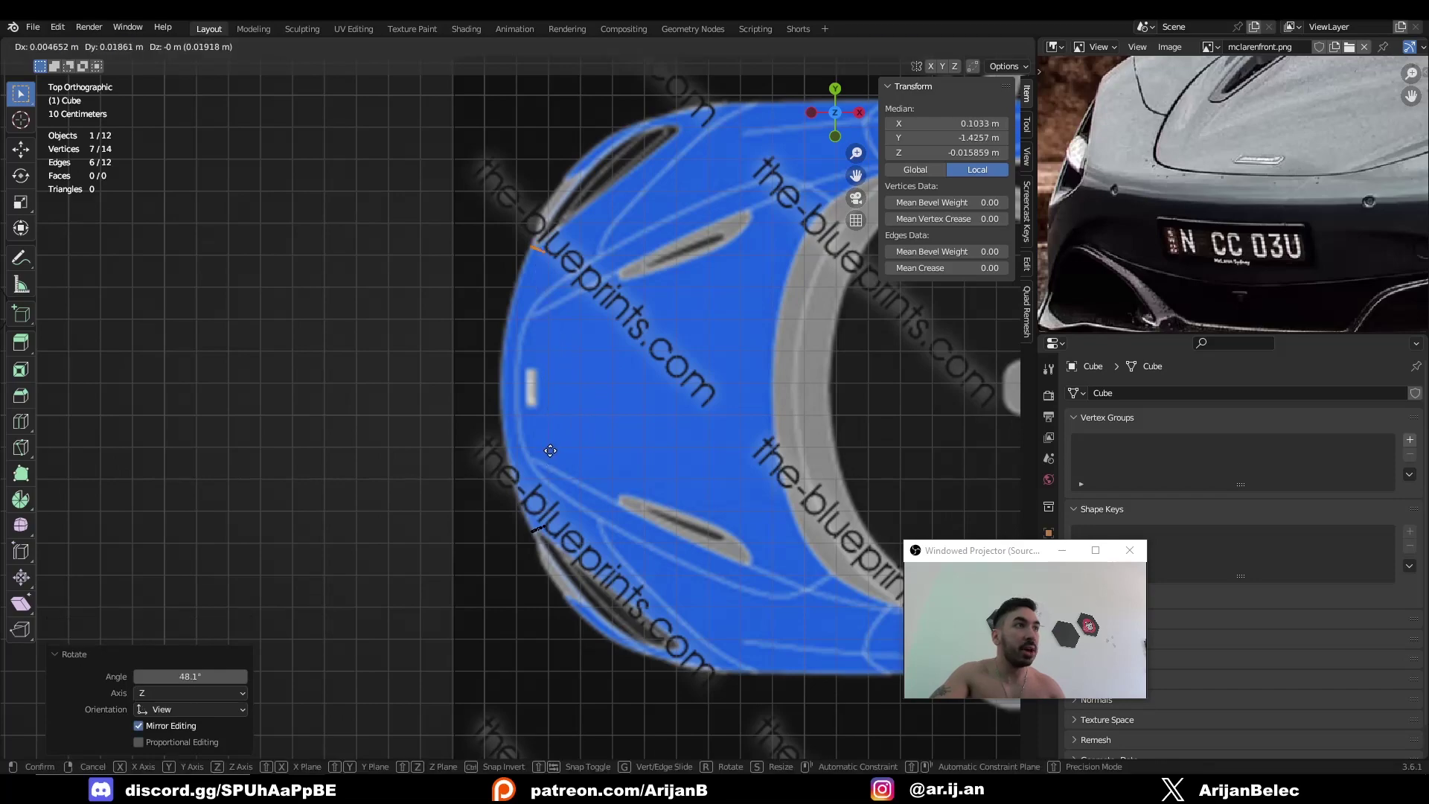
left_click(560, 444)
Join the two profile curves with one edge between their upper ends and one between their lower ends
middle_click_drag(487, 345, 596, 417)
right_click(350, 362)
right_click(684, 399, "shift")
key("f")
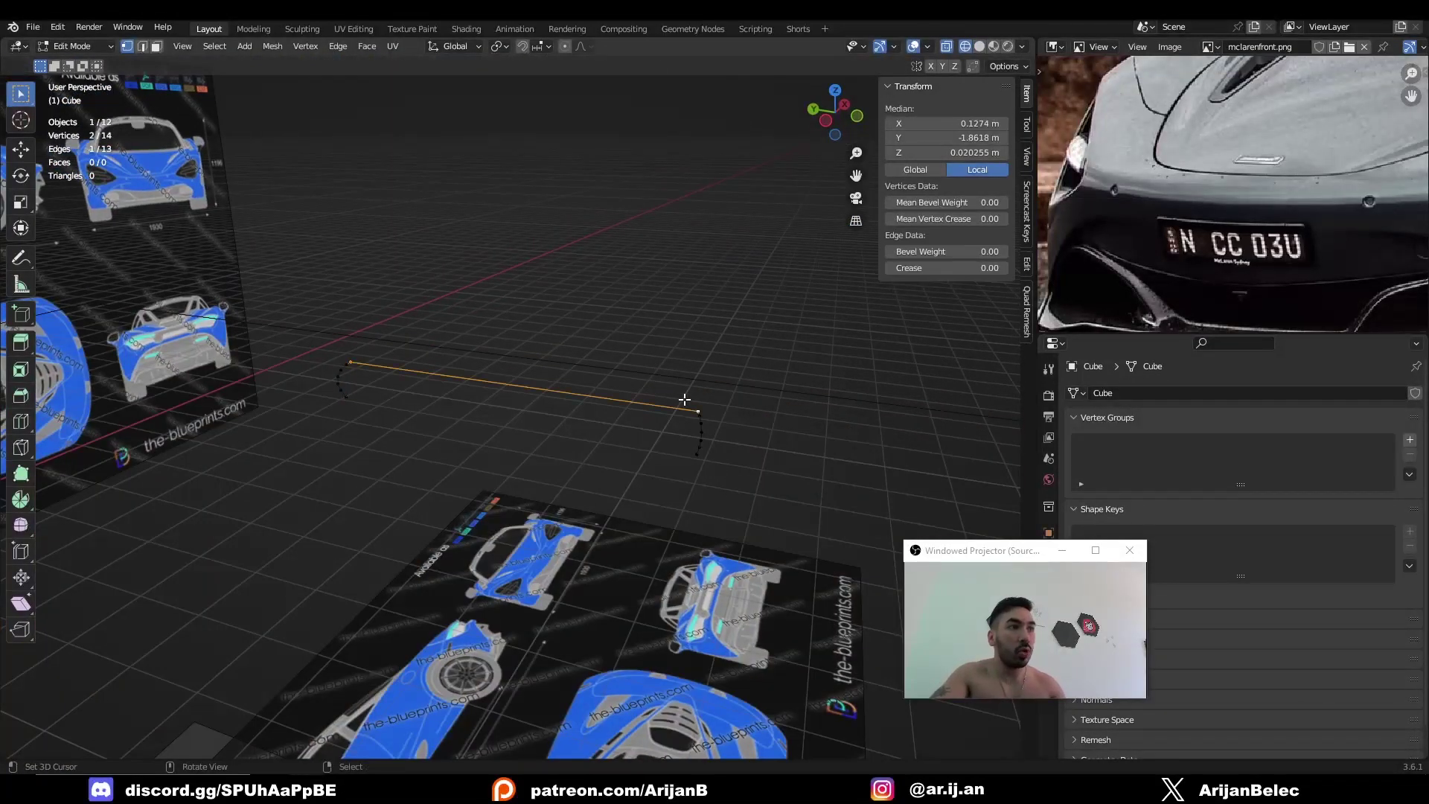
key("alt+a")
right_click(353, 403)
middle_click_drag(355, 407, 580, 522)
left_click(653, 402, "shift")
key("f")
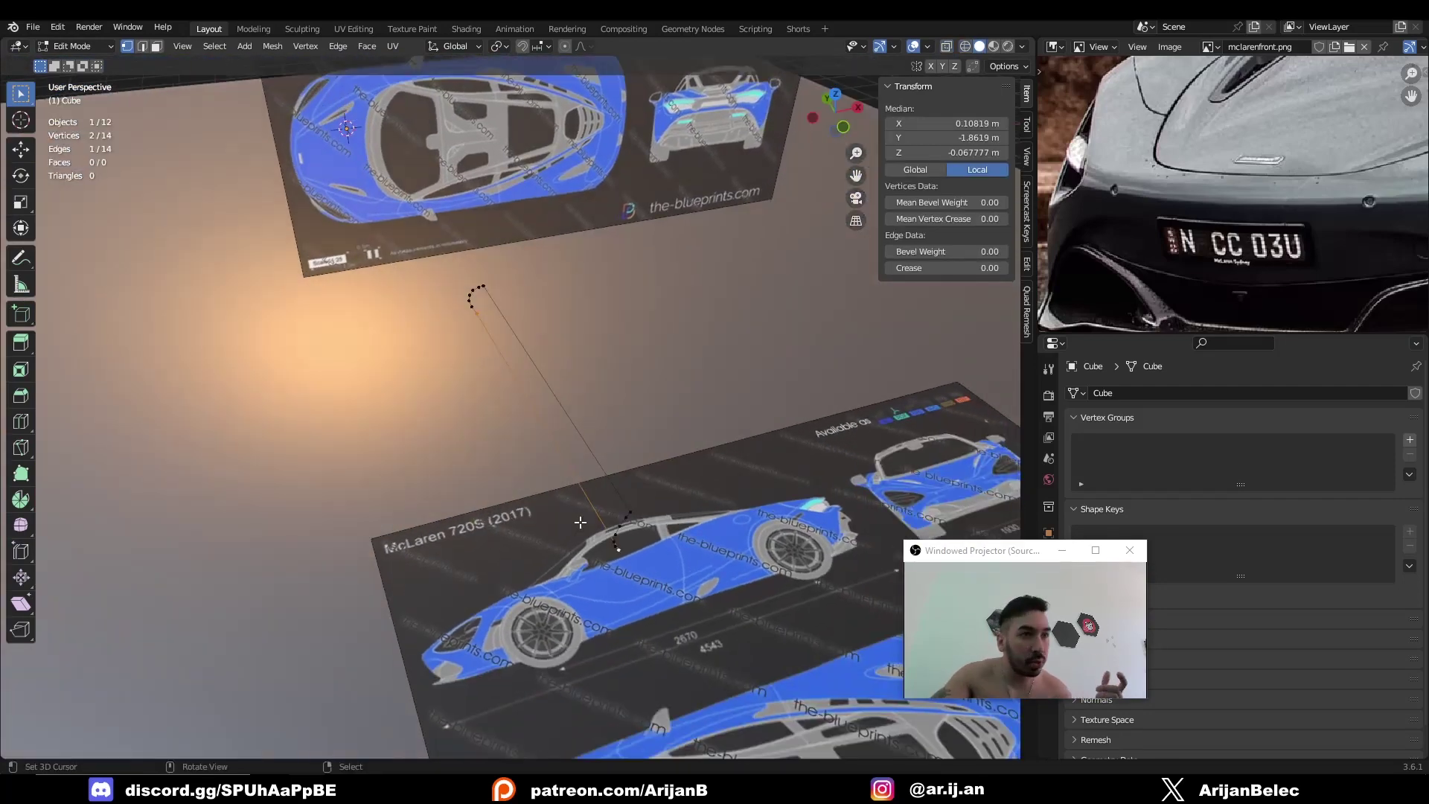
Cut each of the two long connecting edges once at its middle
middle_click_drag(497, 595, 485, 625)
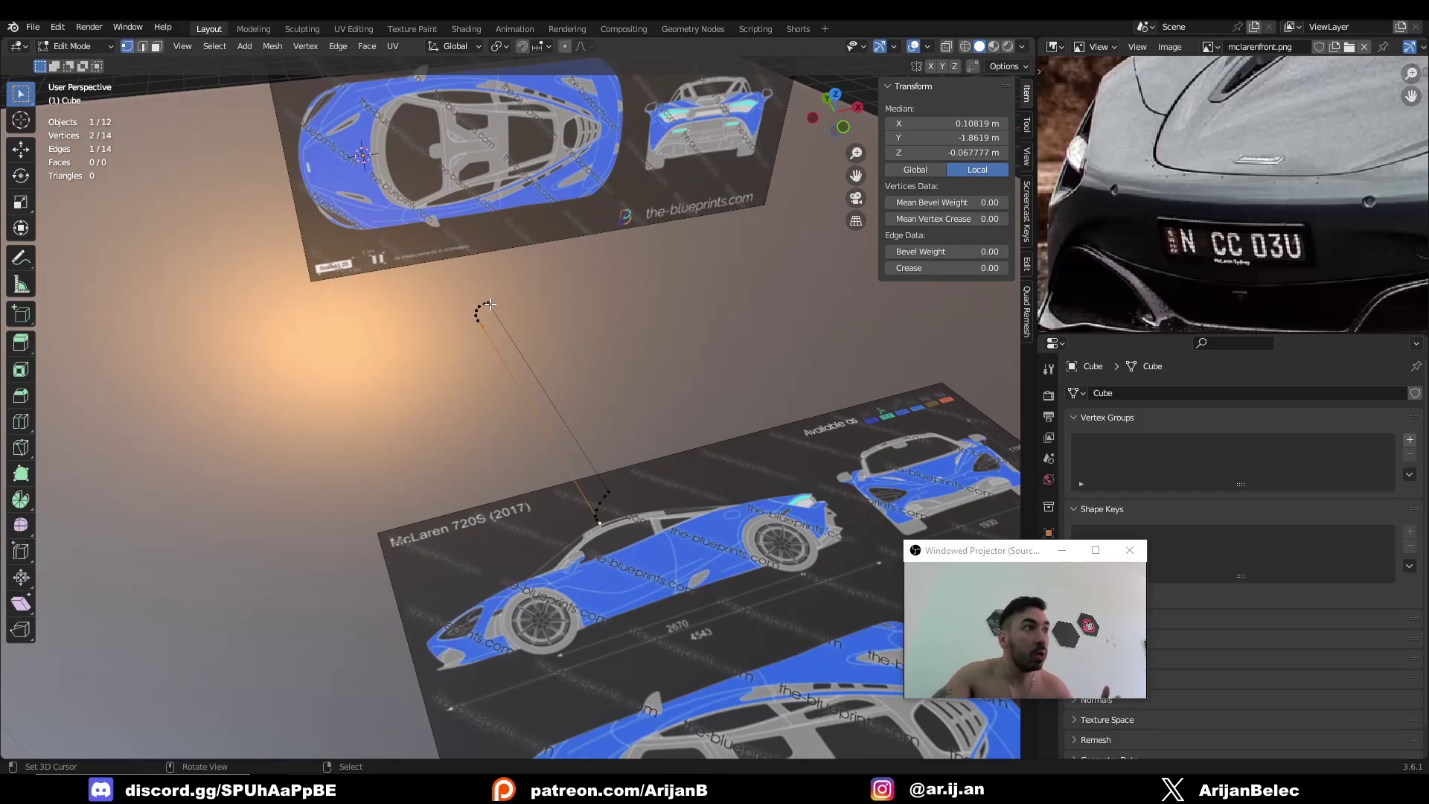
middle_click_drag(566, 476, 633, 461)
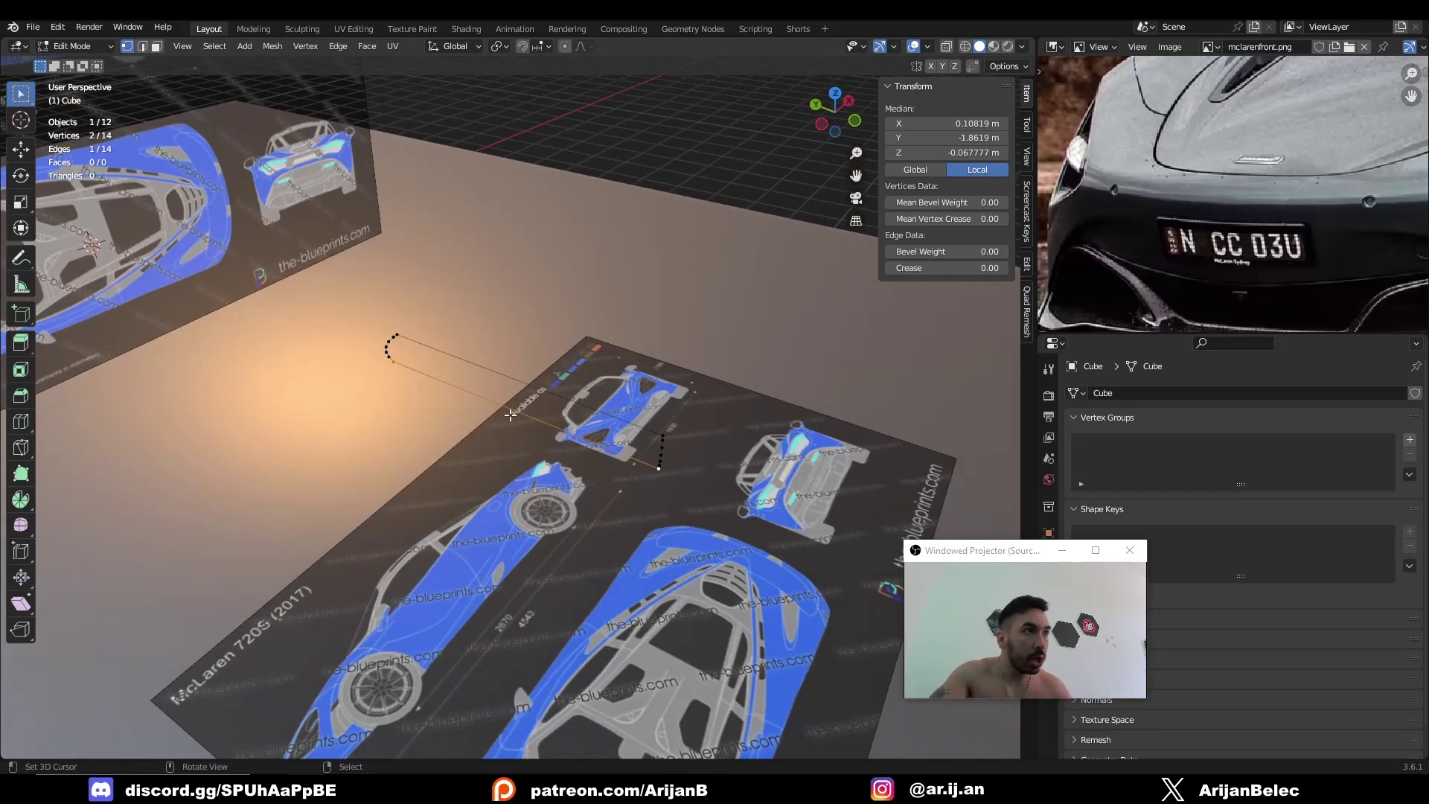
key("ctrl+r")
left_click(511, 414)
left_click(512, 414)
key("ctrl+r")
left_click(523, 380)
left_click(522, 380)
Select both midpoint vertices and move them -0.25394 m along X, beyond the nose outline in top view
middle_click_drag(522, 380, 510, 419)
right_click(527, 415, "shift")
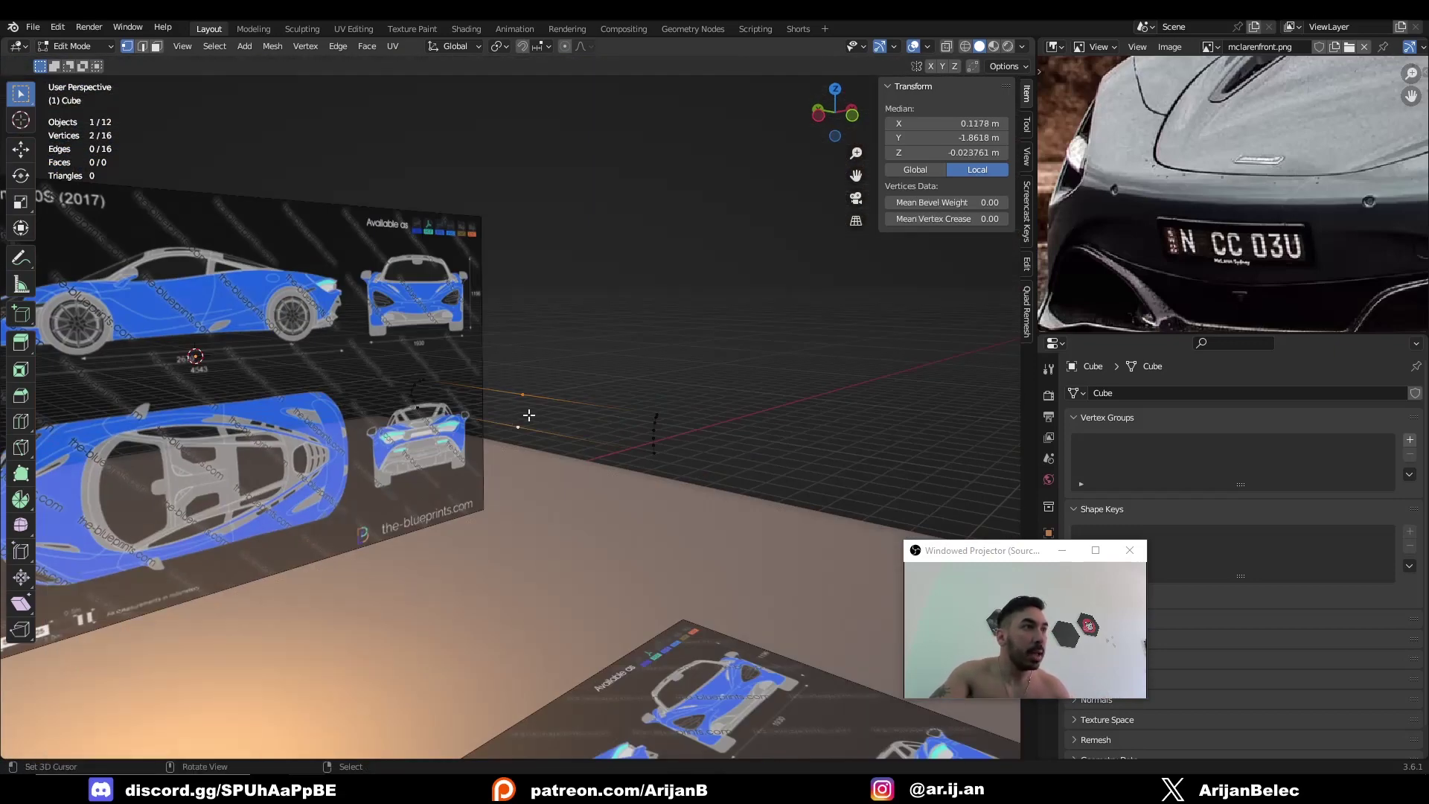
key("KP_7")
key("shift+z")
key("g")
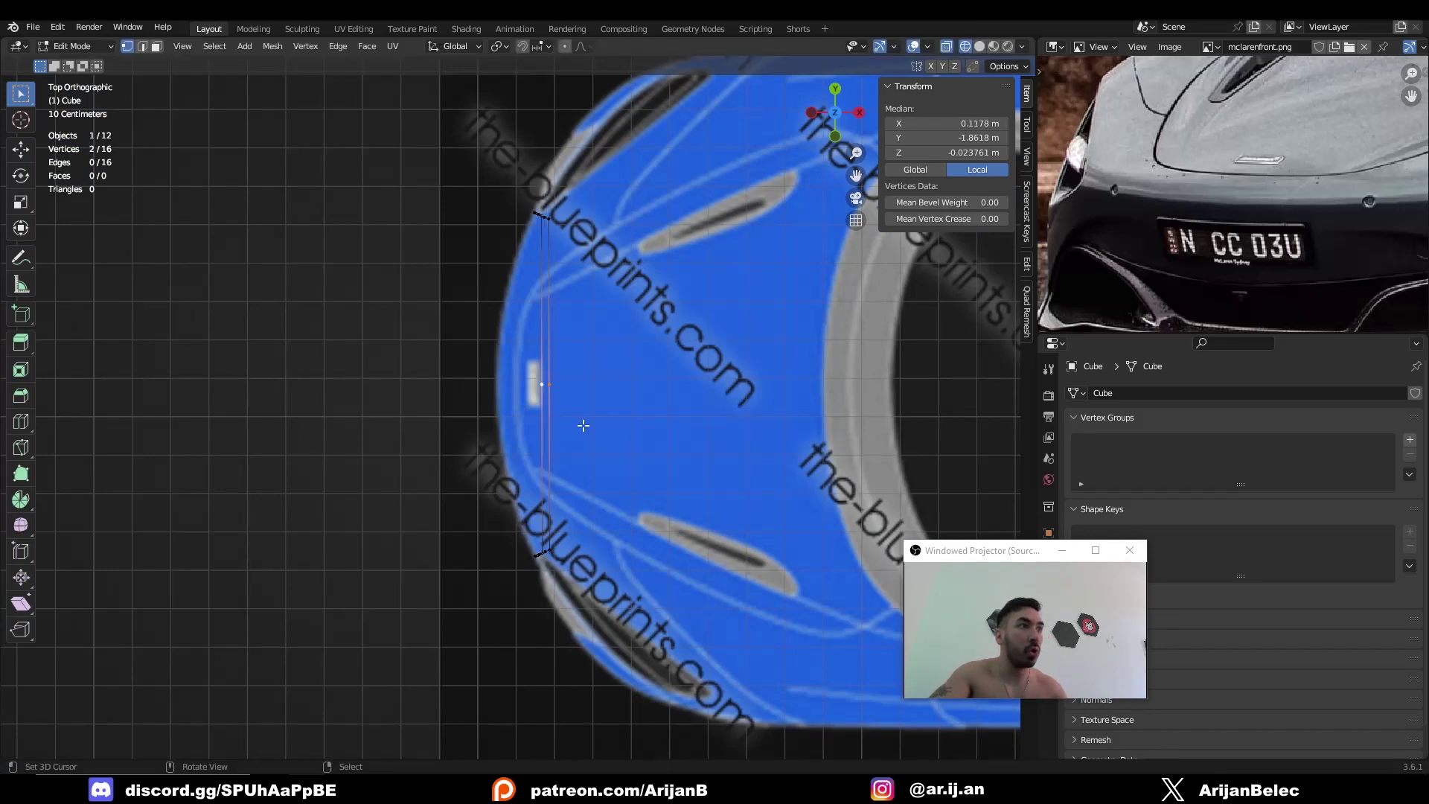
key("x")
left_click(486, 420)
Try to round the two midpoint corners with a four-segment bevel
right_click(500, 435)
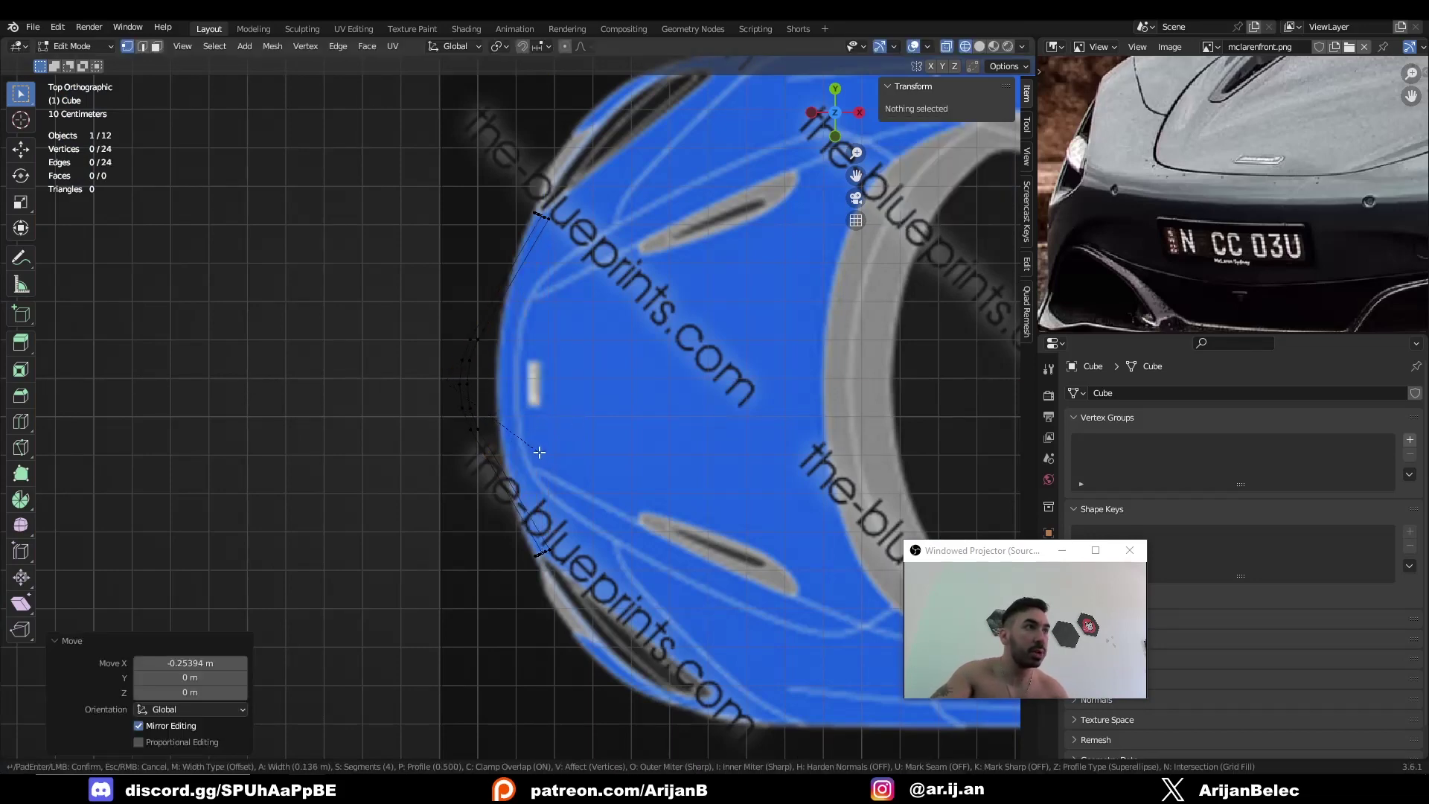
key("ctrl+z")
middle_click_drag(578, 469, 570, 435)
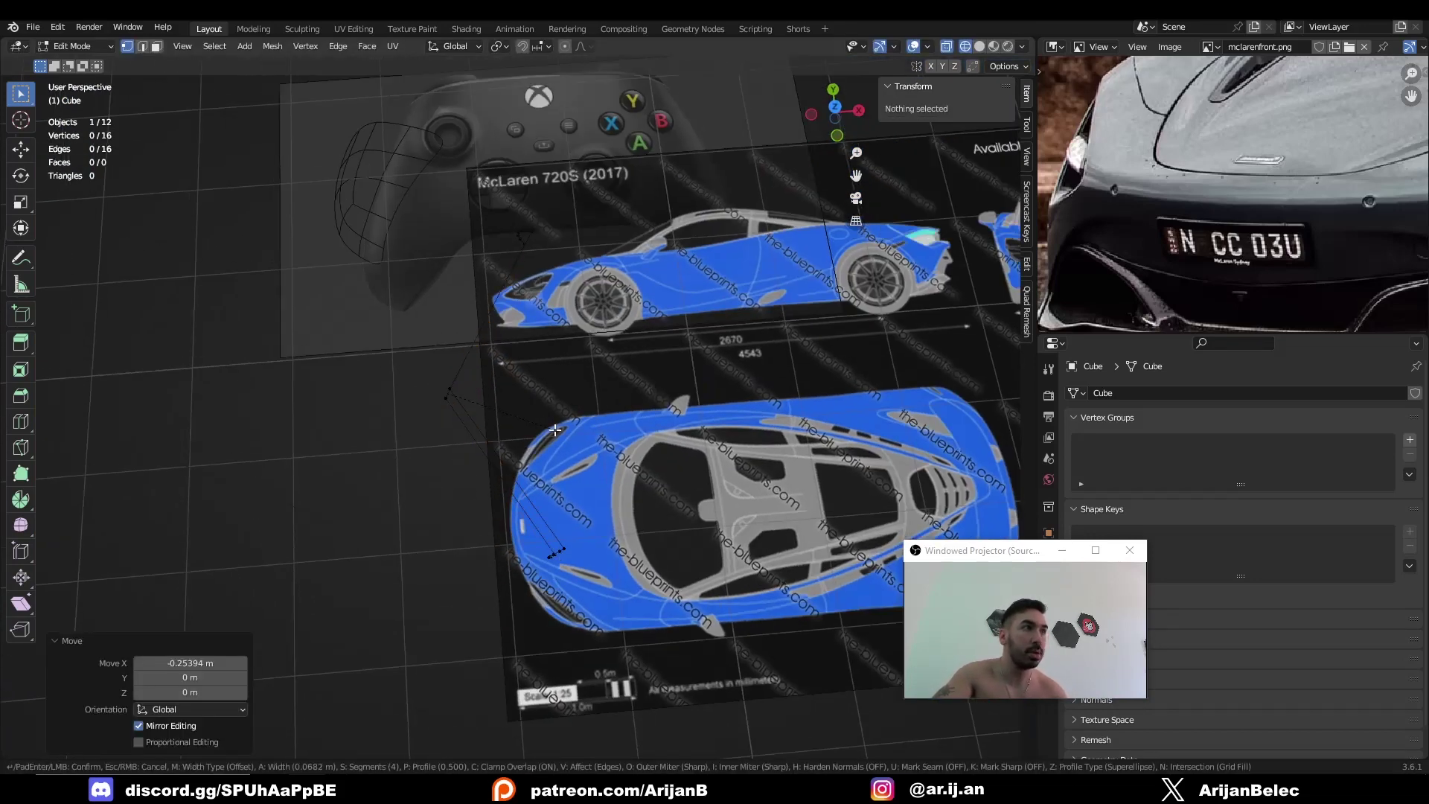
key("ctrl+shift+b")
right_click(669, 484)
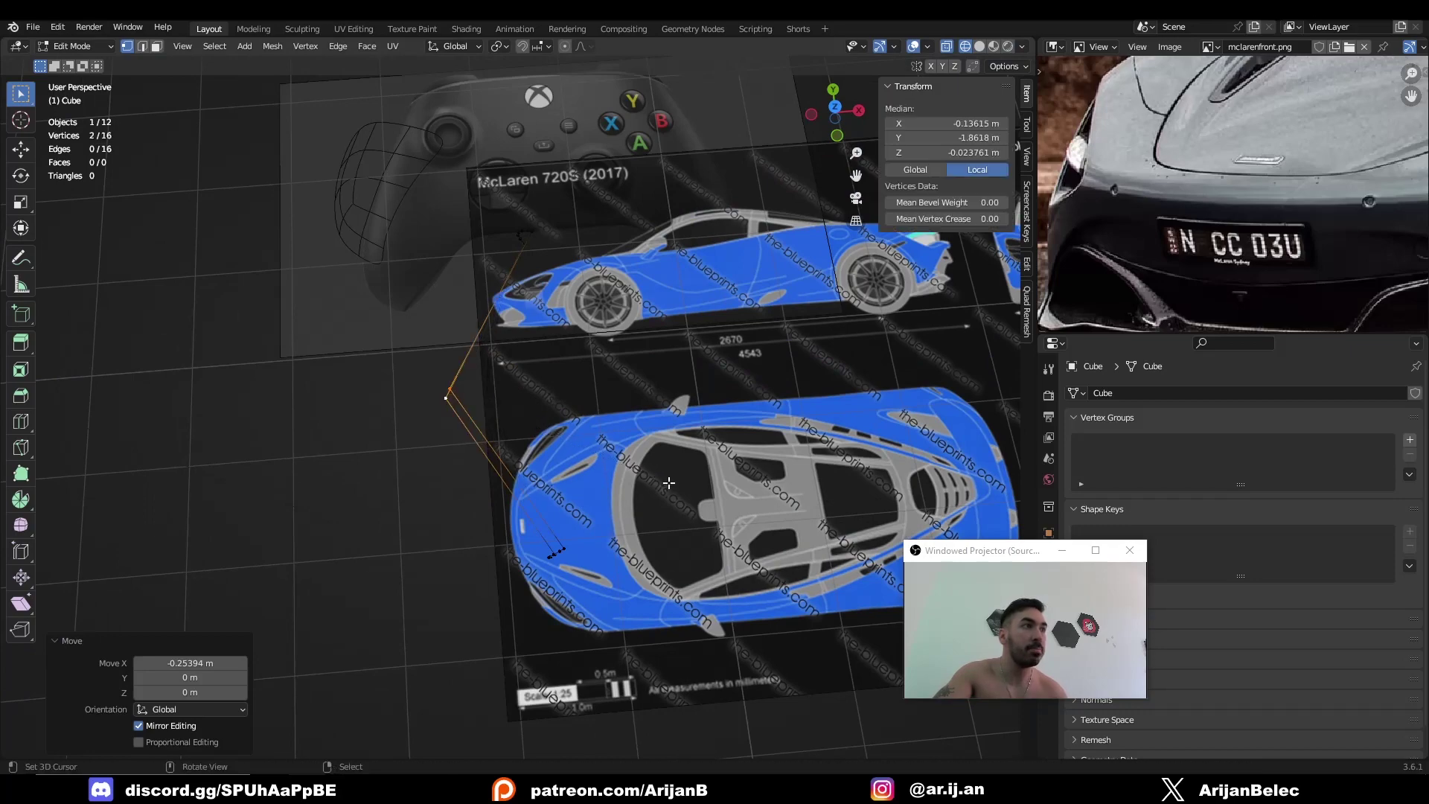
Round the two midpoint corners of the outline into smooth curves with a wide multi-segment vertex bevel
key("shift+z")
mouse_move(669, 484)
middle_mouse_down()
mouse_move(640, 418)
mouse_move(625, 439)
middle_mouse_up()
key("ctrl+b")
key("v")
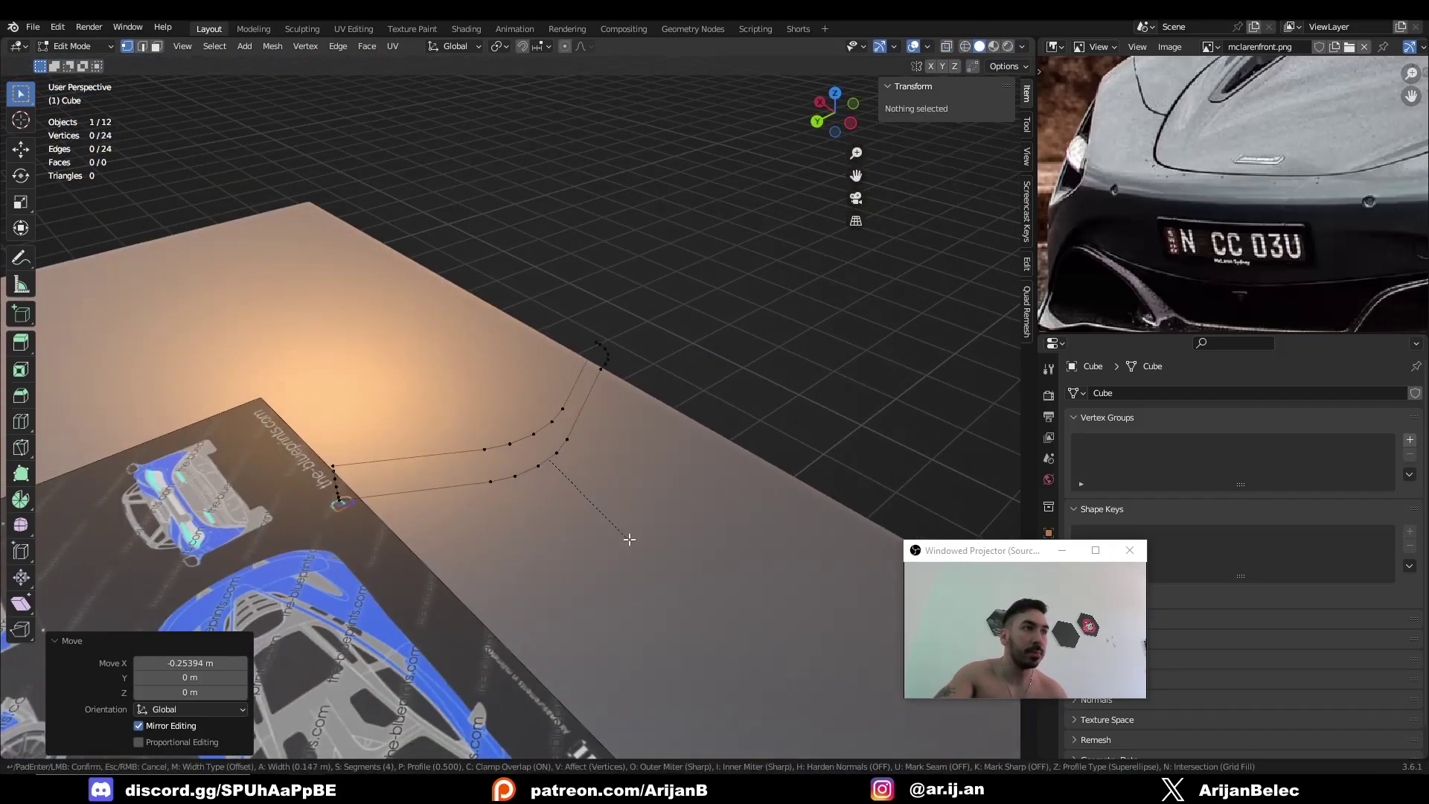
left_click(717, 622)
Check the rounded outline as one continuous edge loop from several angles, then clear the selection
middle_click_drag(718, 623, 521, 514)
key("2")
right_click(538, 418, "alt")
middle_click_drag(538, 418, 545, 427)
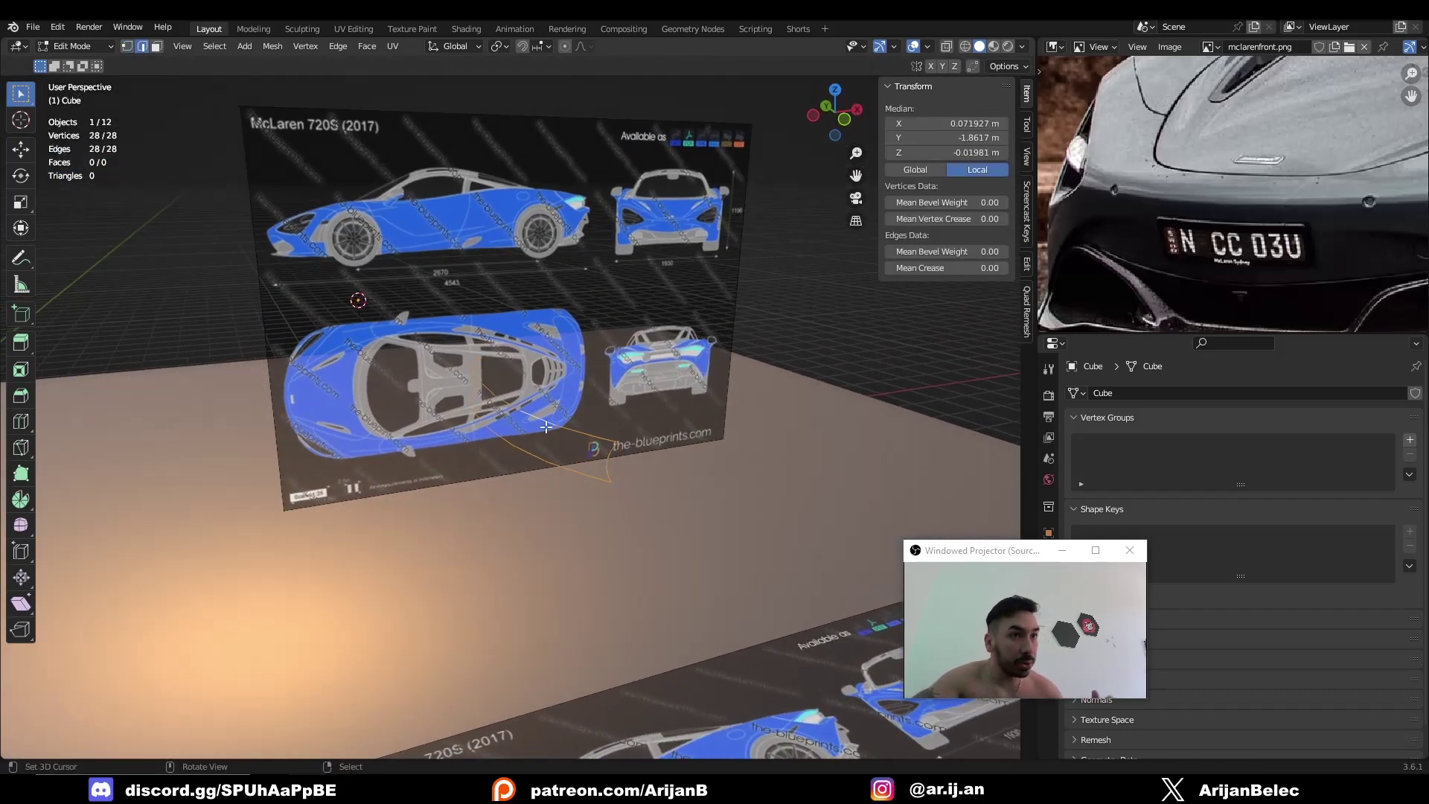
middle_click_drag(547, 426, 680, 411)
key("3")
key("alt+a")
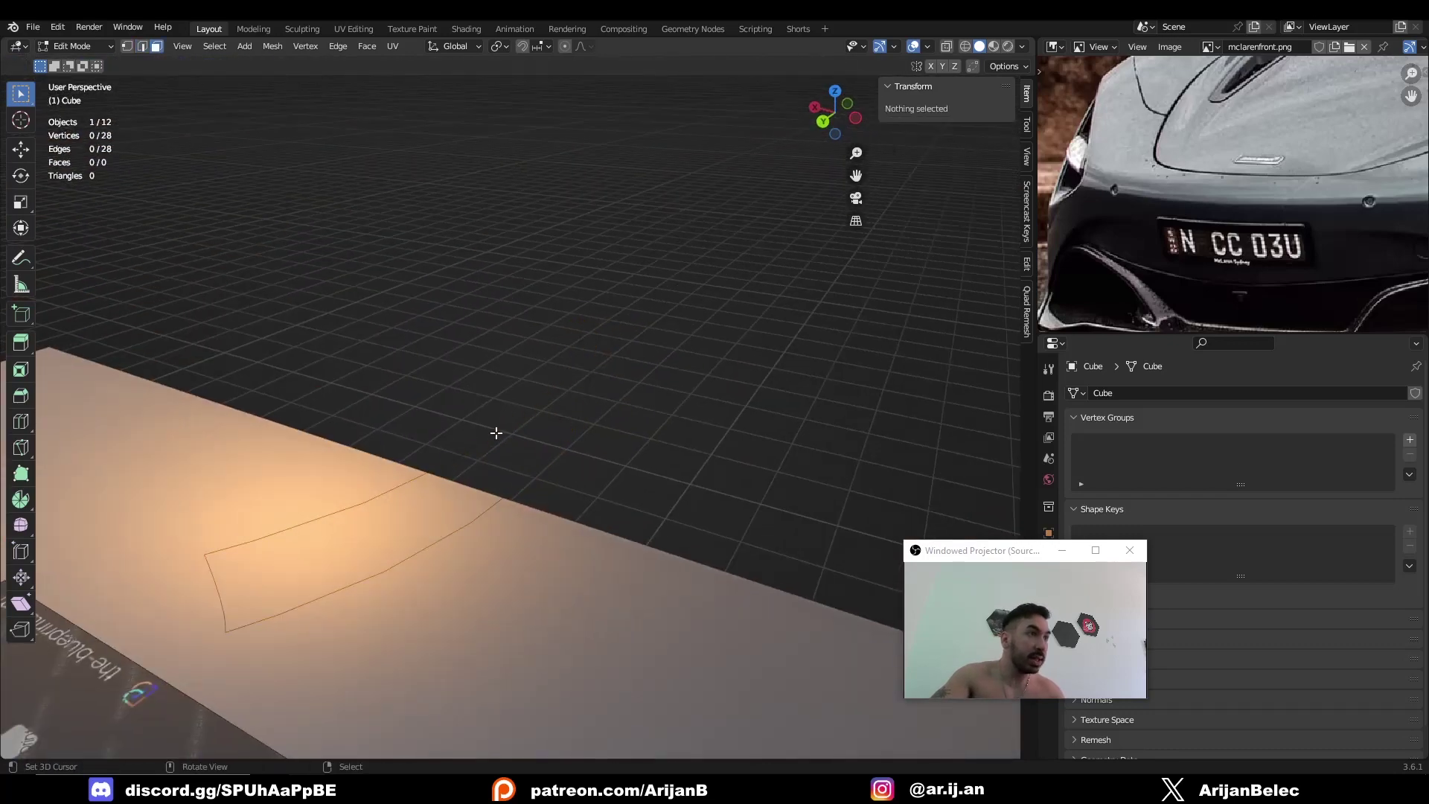
Examine how the edges are divided along the outline's end profile and long curved side by selecting individual edges
key("2")
key("a")
mouse_move(496, 432)
middle_mouse_down()
mouse_move(560, 433)
mouse_move(507, 421)
middle_mouse_up()
right_click(470, 414)
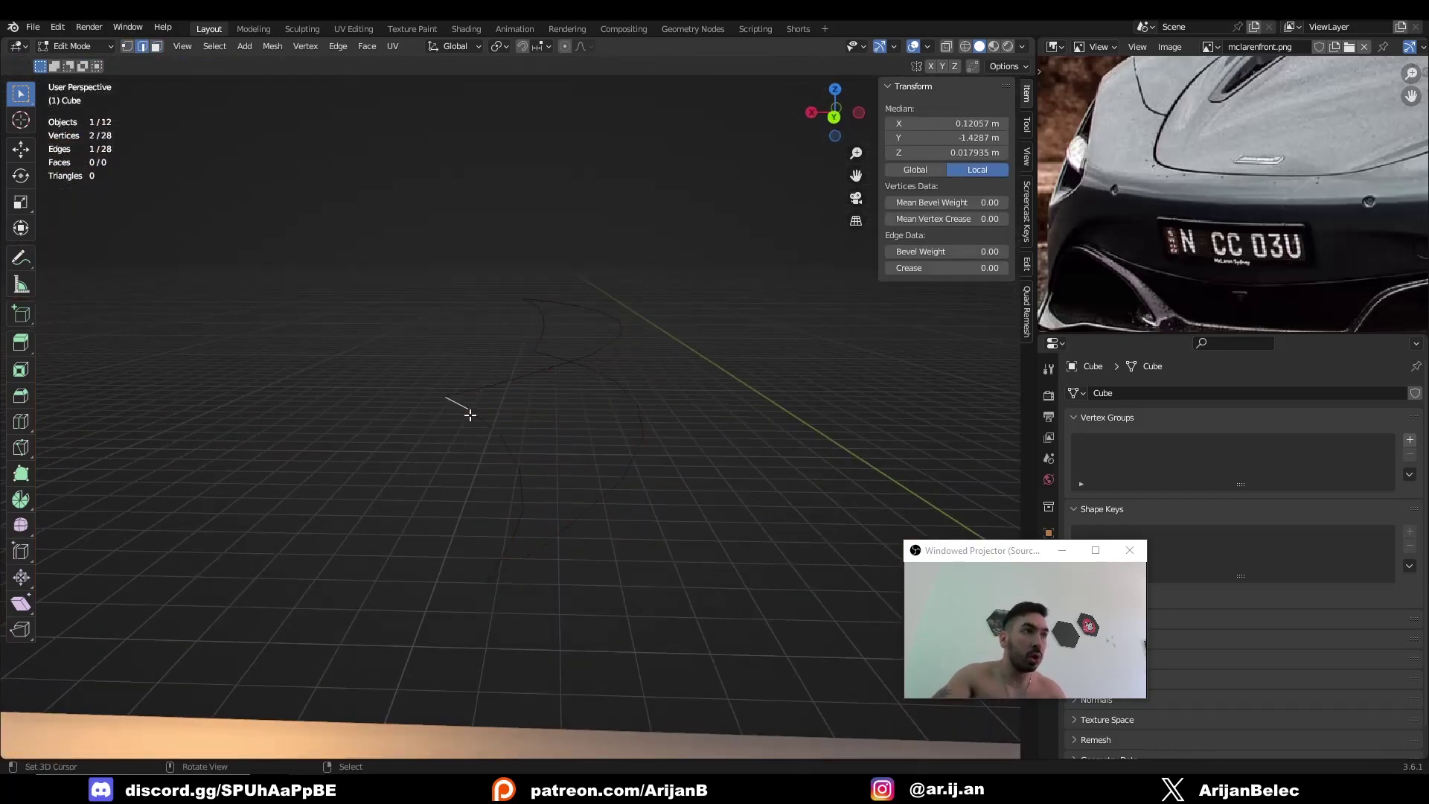
right_click(500, 561)
middle_click_drag(603, 488, 534, 501)
middle_click_drag(704, 398, 896, 376)
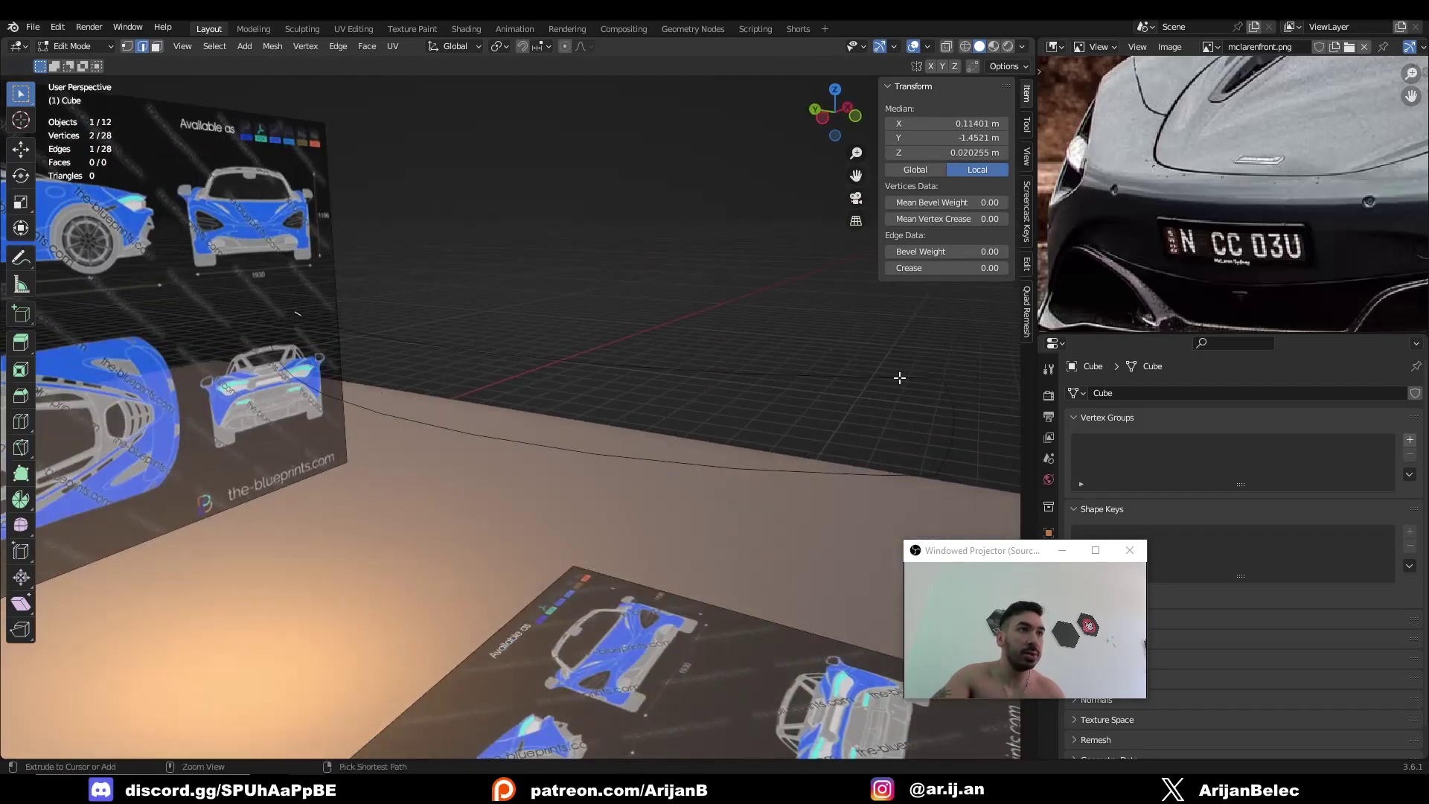
left_click(908, 377, "ctrl")
Select the whole bumper outline and fill it with faces using Grid Fill with a span of 8
middle_click_drag(439, 327, 517, 458)
key("a")
key("shift+z")
left_click(366, 46)
left_click(406, 225)
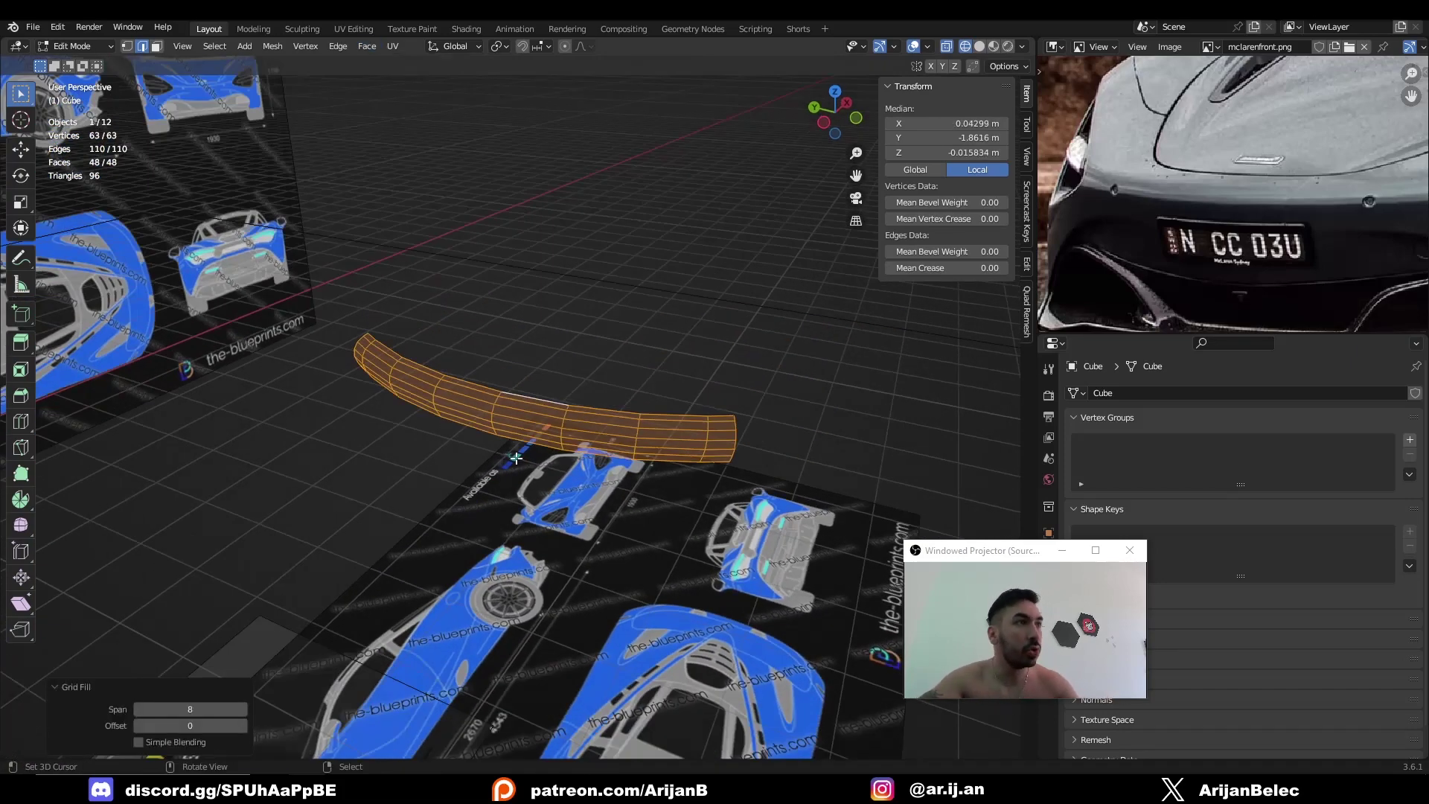
scroll(560, 436, "down", 1)
key("shift+z")
mouse_move(560, 436)
middle_mouse_down()
mouse_move(595, 387)
mouse_move(484, 475)
mouse_move(516, 493)
middle_mouse_up()
Leave mesh editing, apply smooth shading to the bumper panel and deselect it
key("Tab")
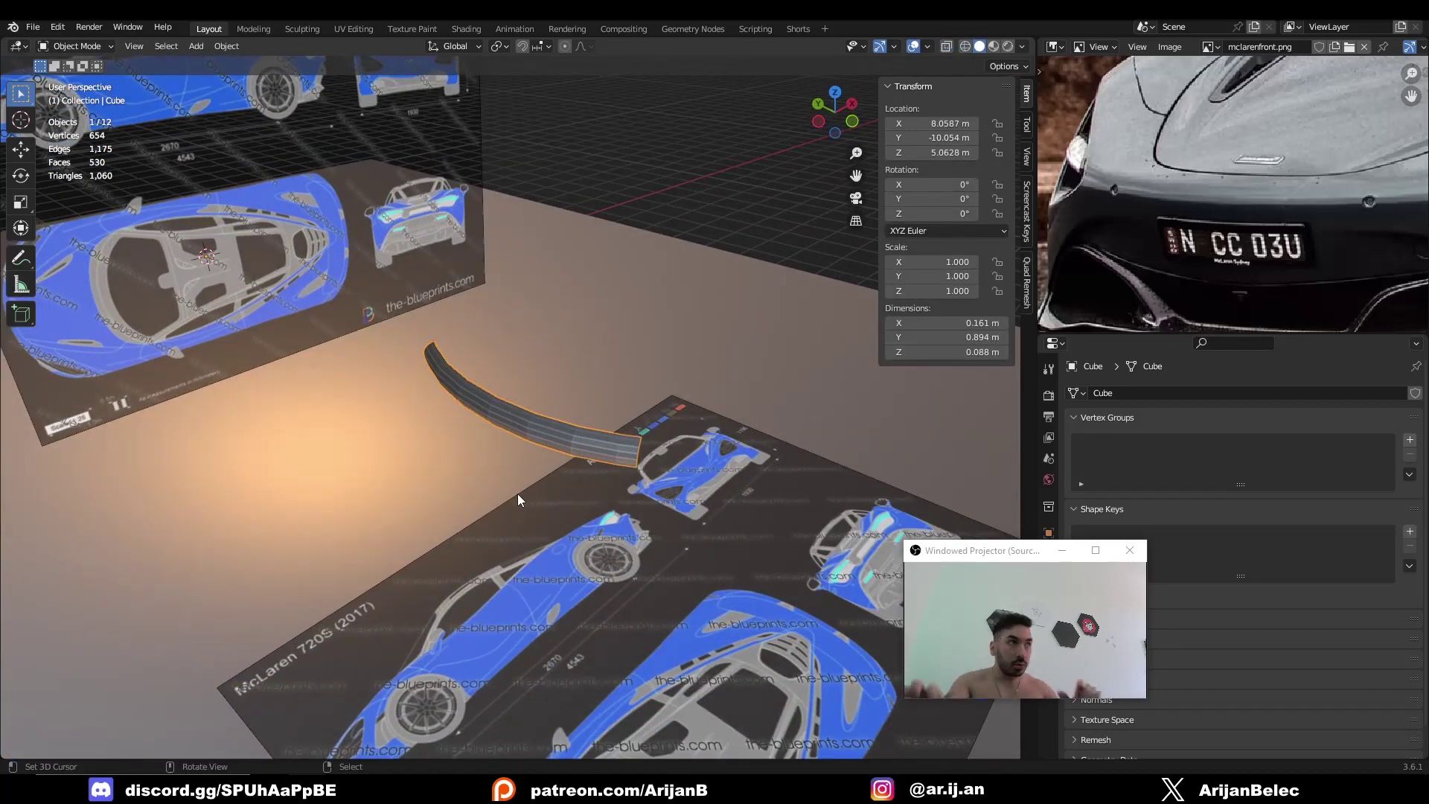
left_click(226, 46)
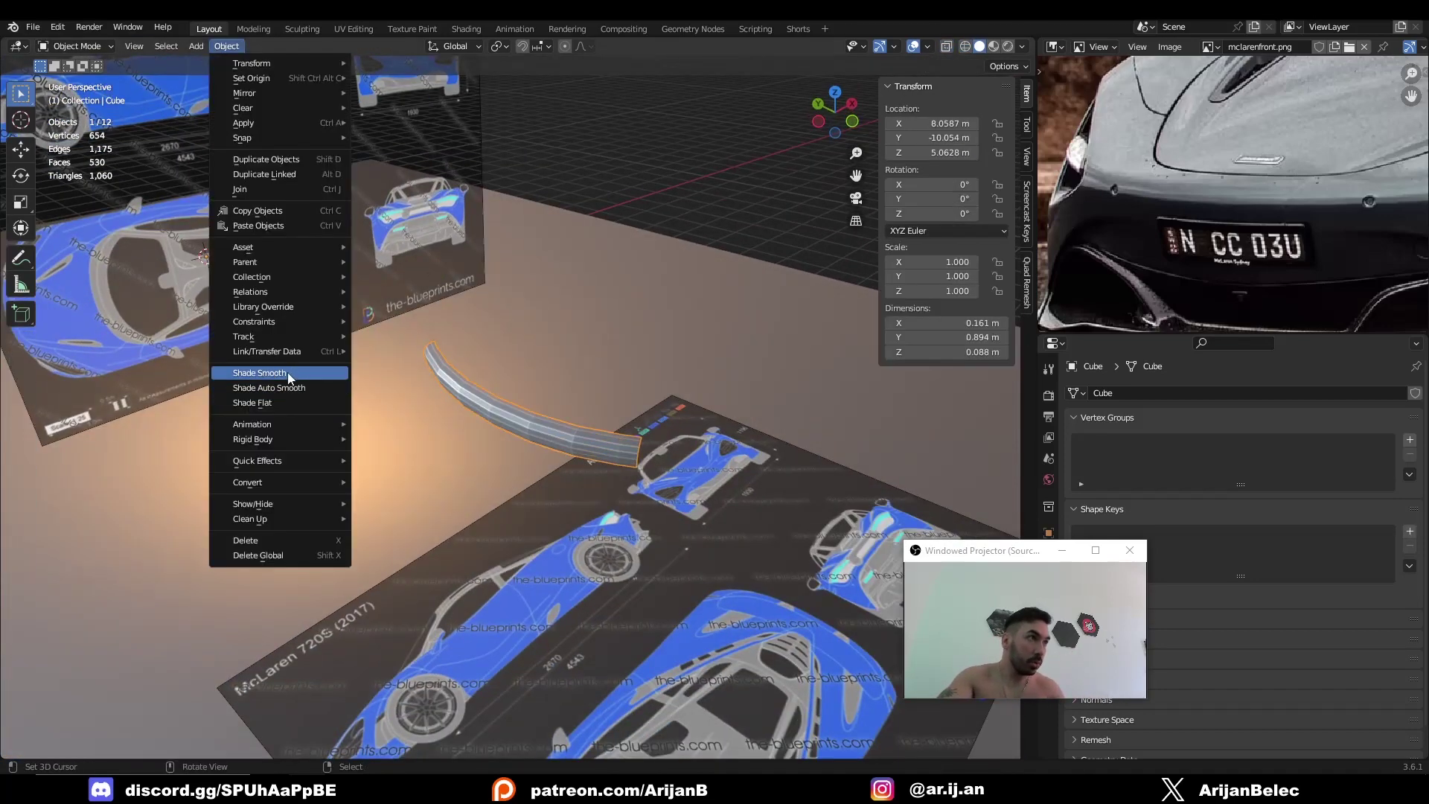
left_click(294, 372)
key("alt+a")
middle_click_drag(319, 387, 499, 422)
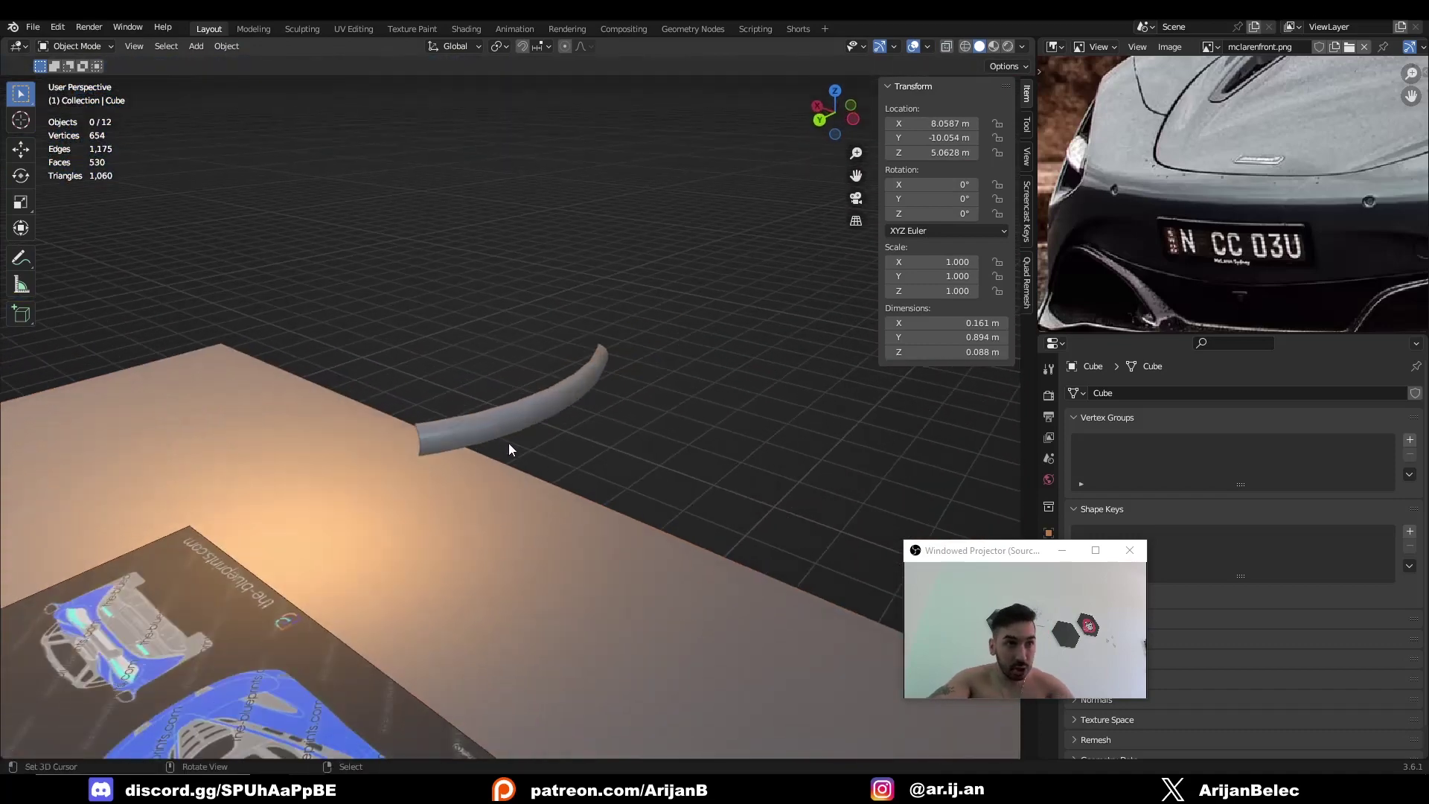